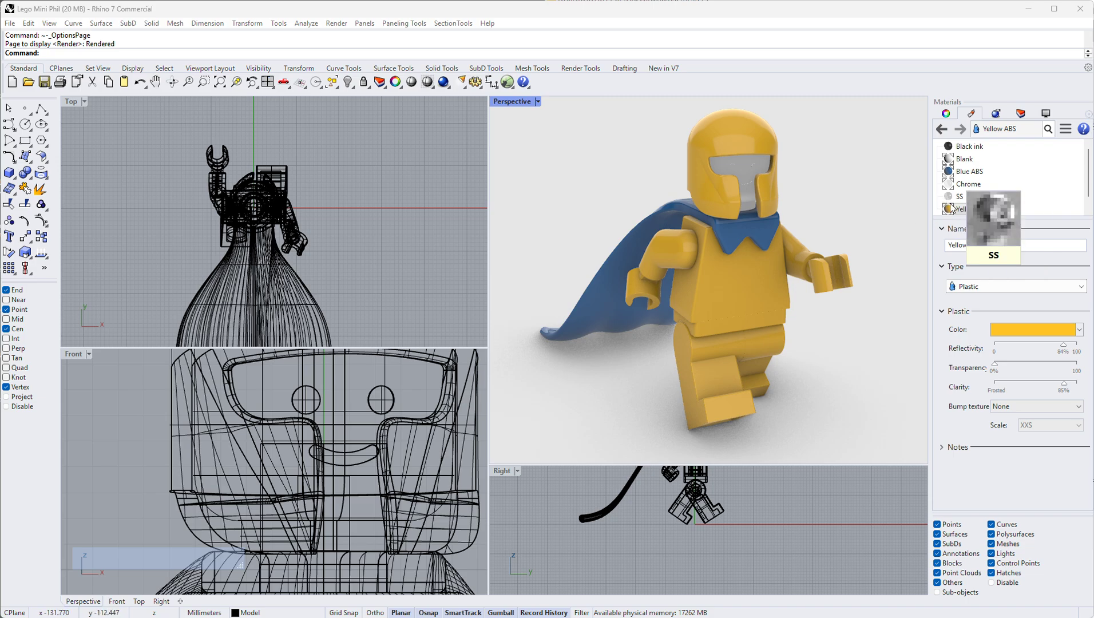
pyautogui.click(566, 149)
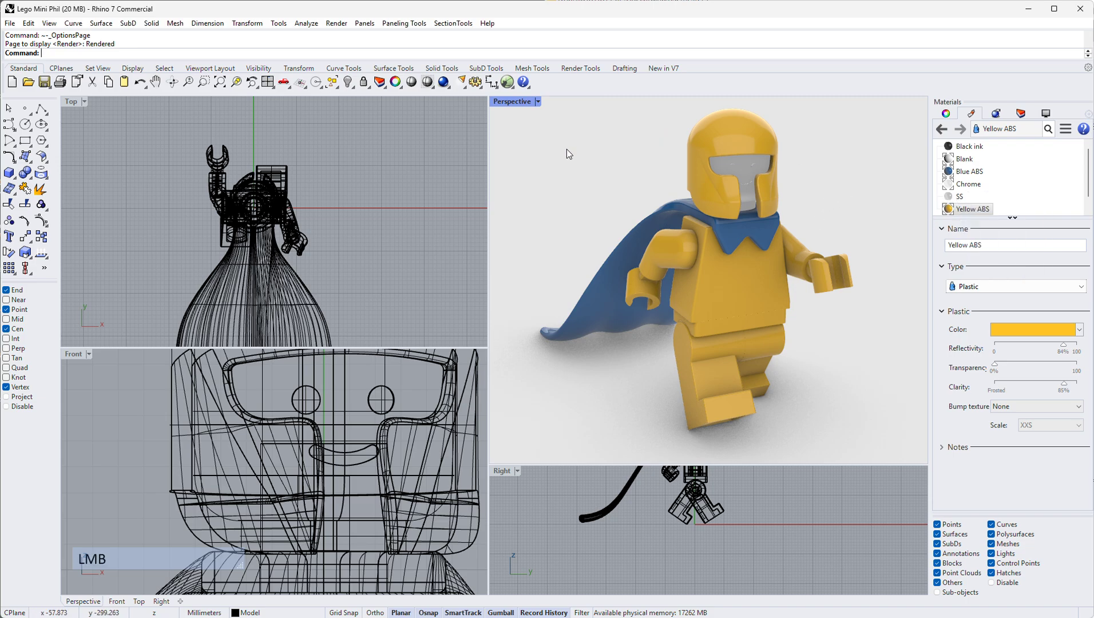
pyautogui.click(538, 101)
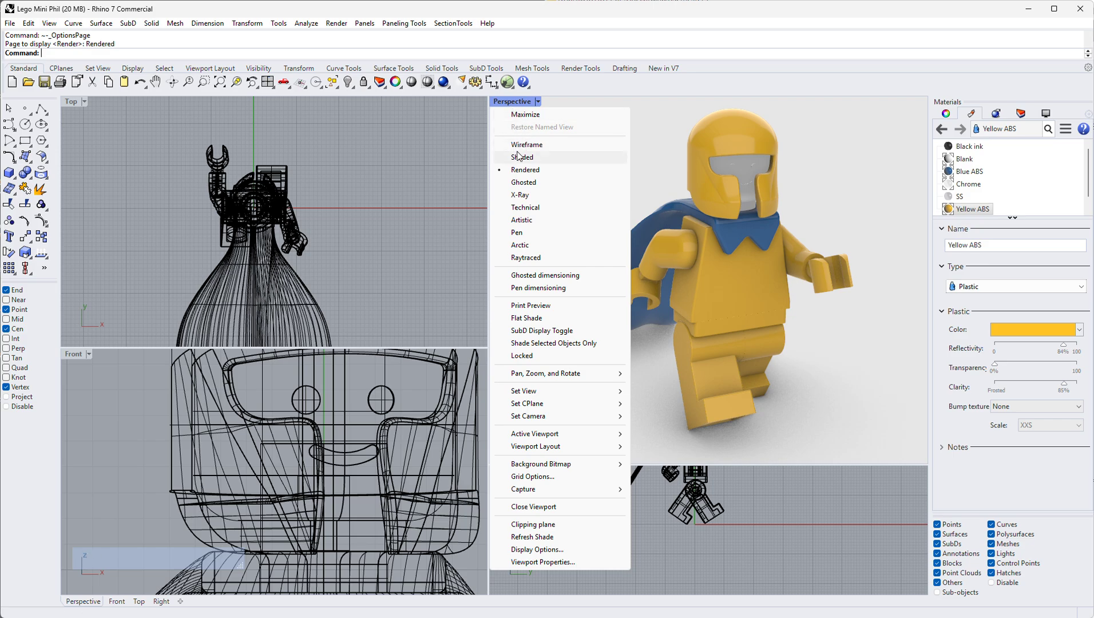
pyautogui.press('Escape')
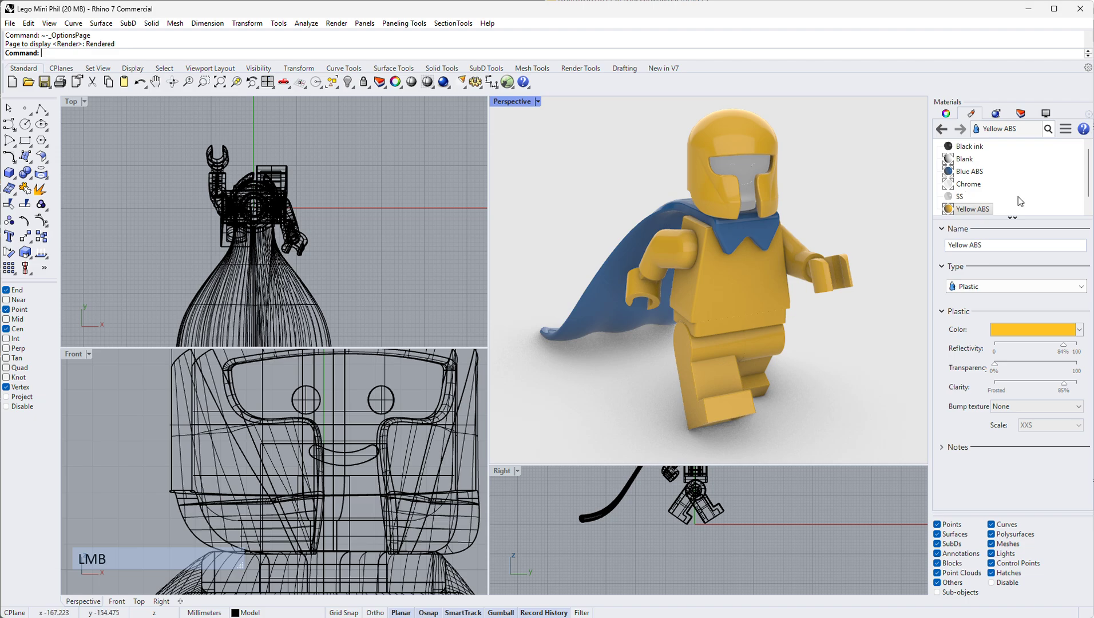
# Assign the SS metal material to both of the figure's hands
pyautogui.click(961, 200)
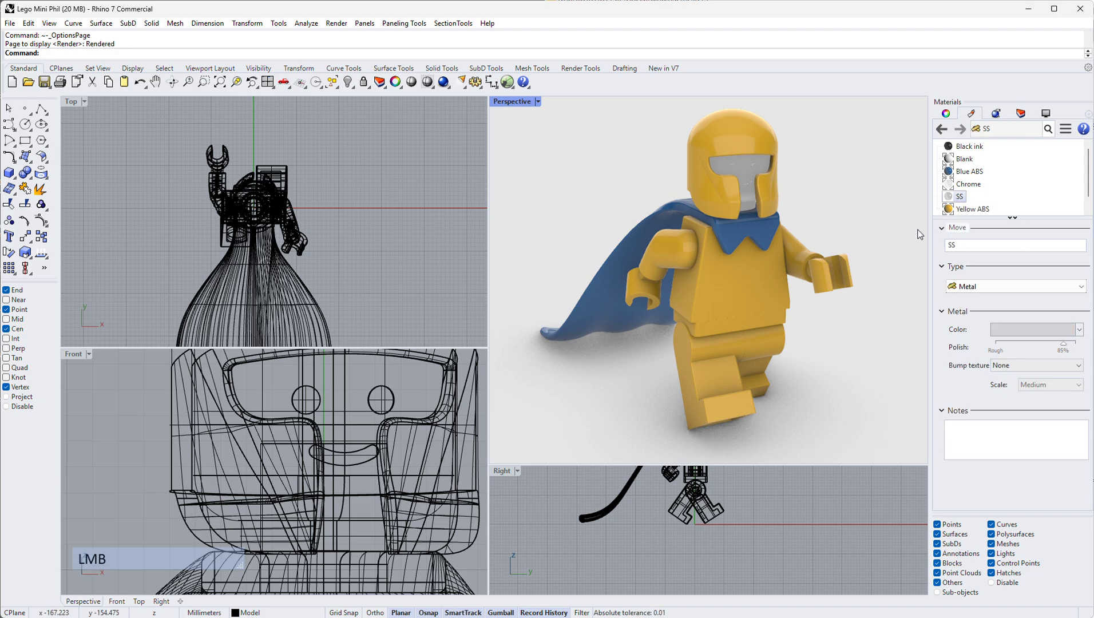
pyautogui.click(836, 272)
pyautogui.click(960, 198)
pyautogui.moveTo(959, 198); pyautogui.dragTo(652, 286)
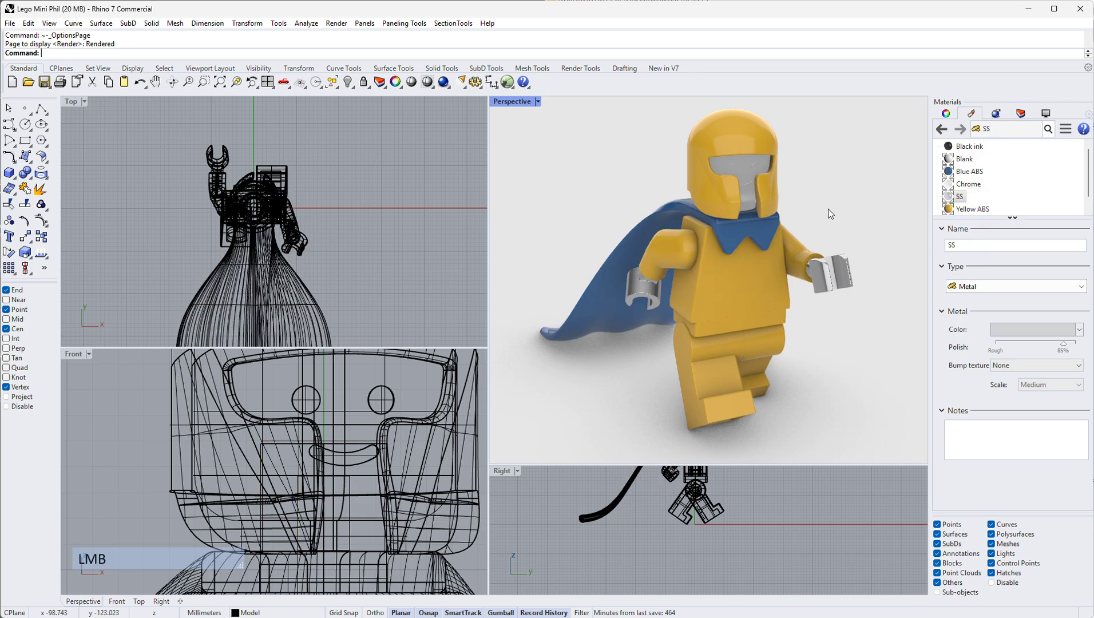
# Try a reflectivity of 21% on the cape's Blue ABS material and restore it to near the maximum
pyautogui.click(743, 225)
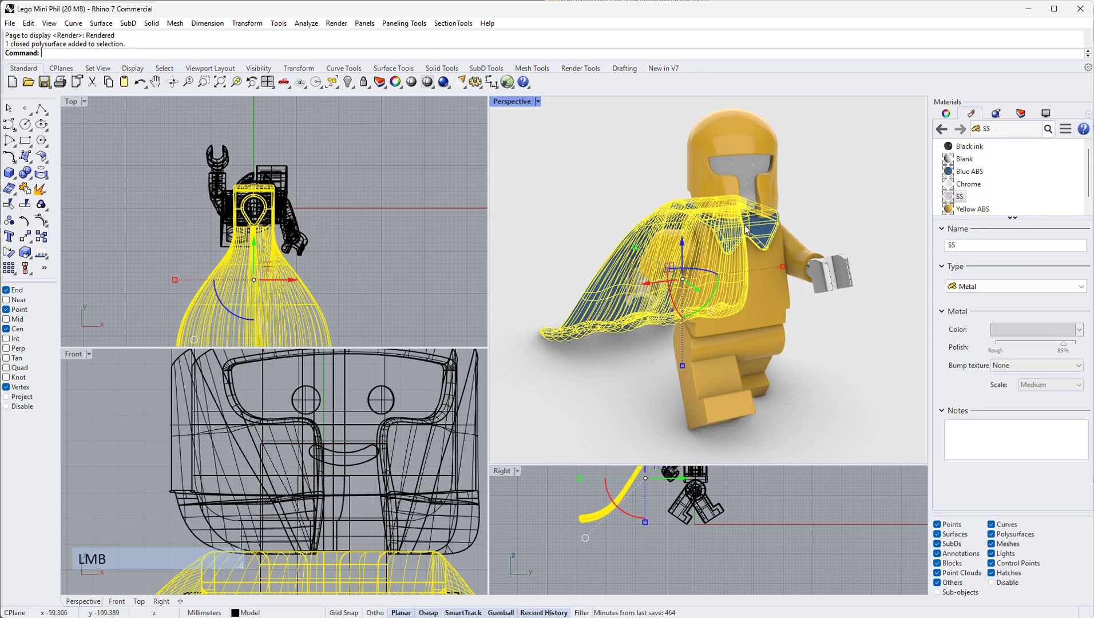
pyautogui.click(968, 172)
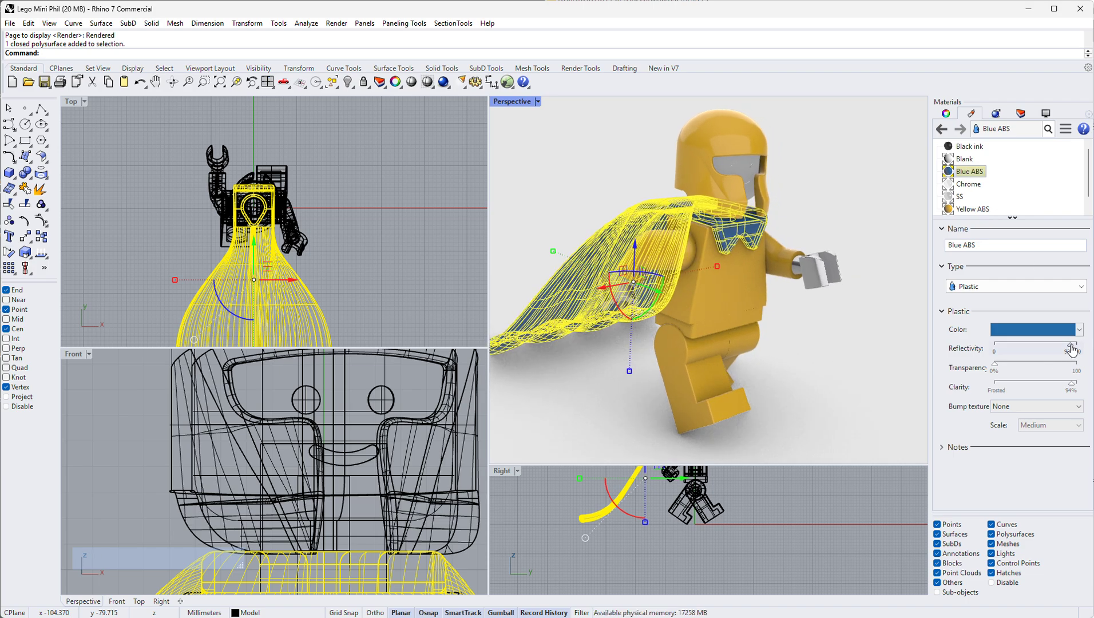
pyautogui.click(832, 362)
pyautogui.moveTo(1070, 350); pyautogui.dragTo(1011, 350)
pyautogui.moveTo(853, 350); pyautogui.dragTo(892, 331, button='right')
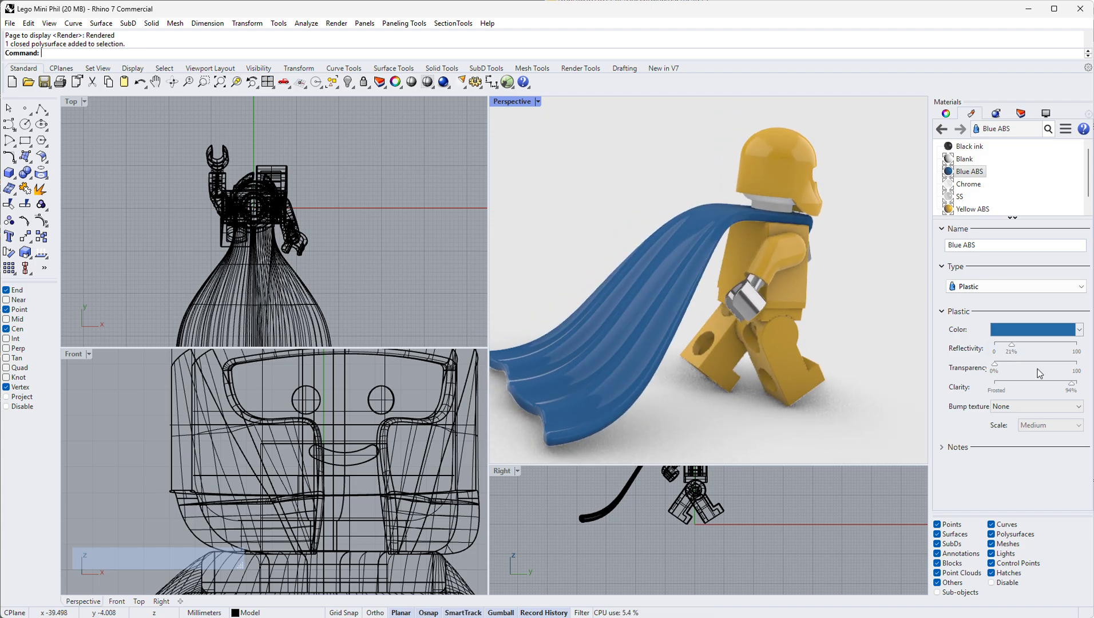
pyautogui.moveTo(1071, 382)
pyautogui.mouseDown()
pyautogui.moveTo(1008, 383)
pyautogui.moveTo(1072, 389)
pyautogui.mouseUp()
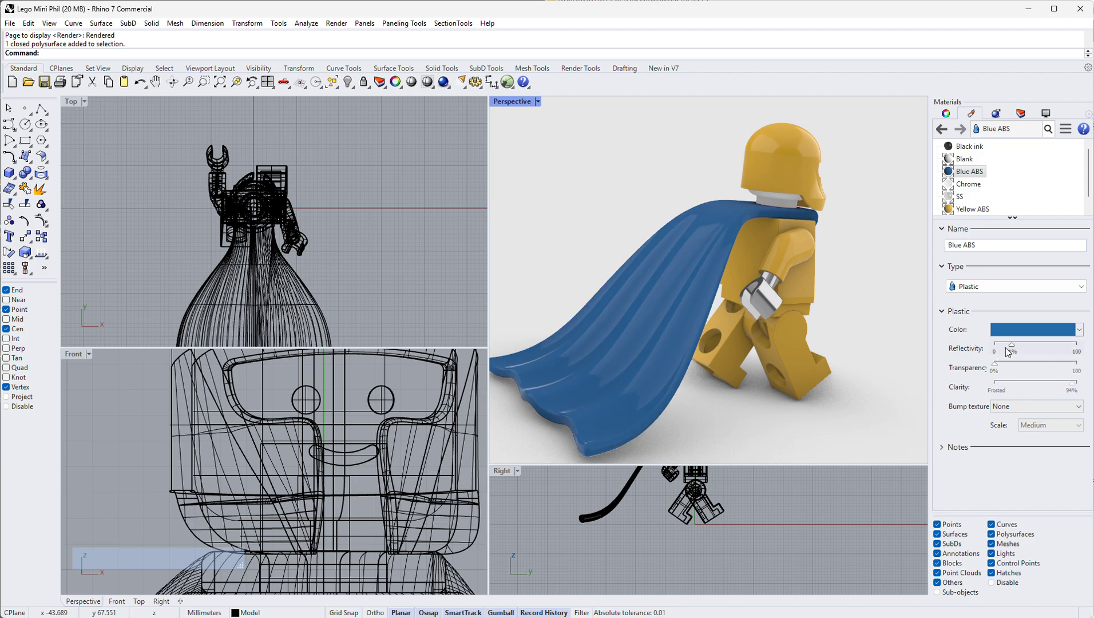
pyautogui.moveTo(1013, 350); pyautogui.dragTo(1073, 348)
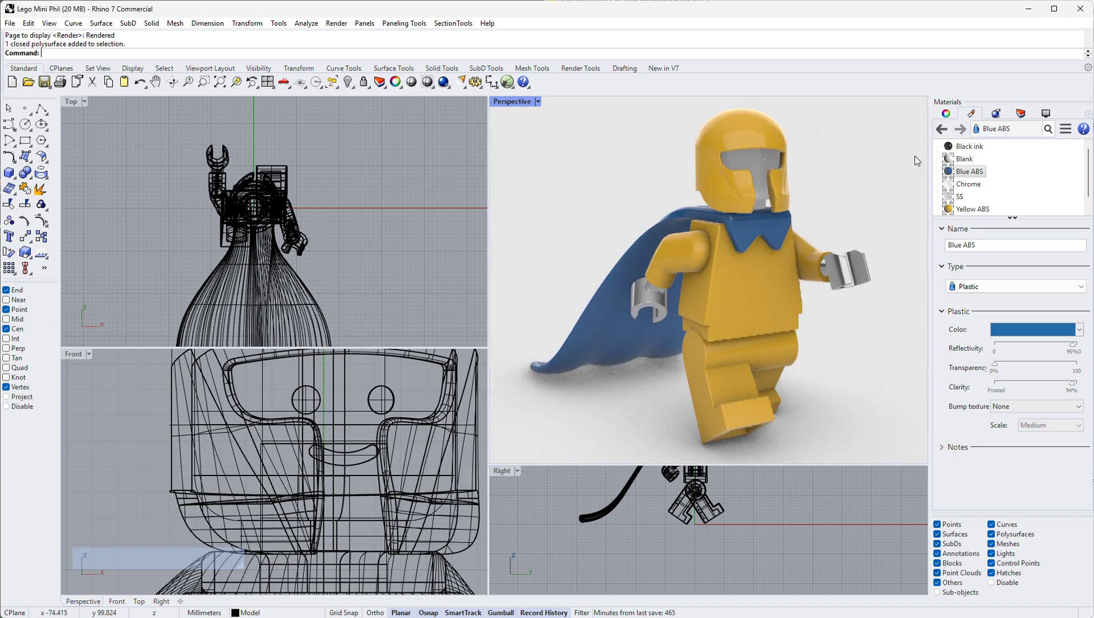
# Show the Black ink paint material's settings and sub-select both eye surfaces on the head inside the helmet
pyautogui.click(971, 147)
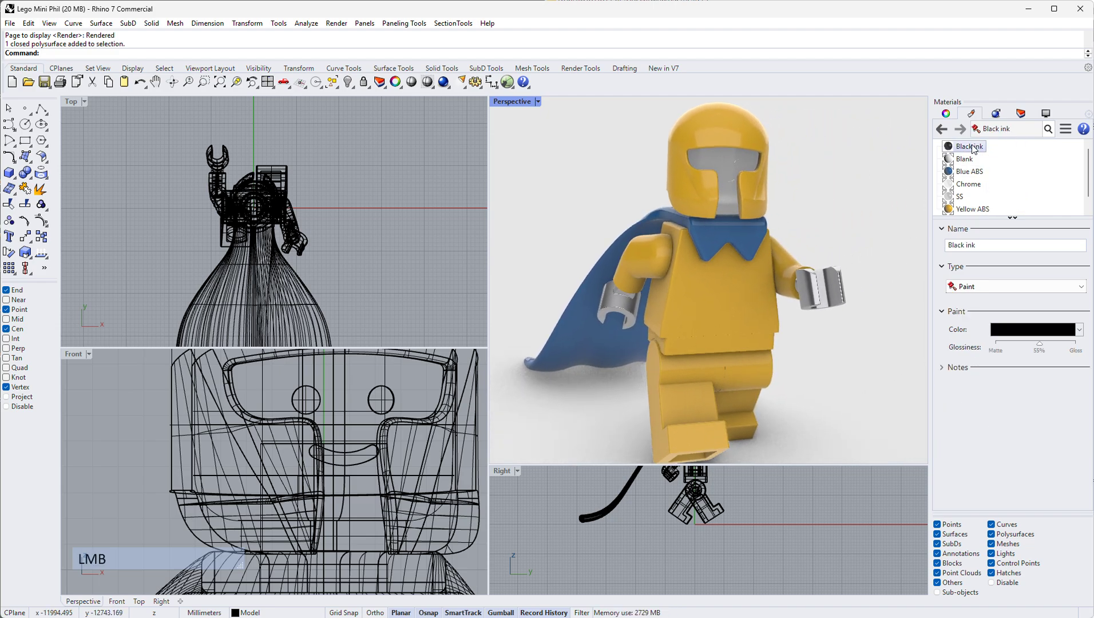
pyautogui.scroll(5, 758, 182)
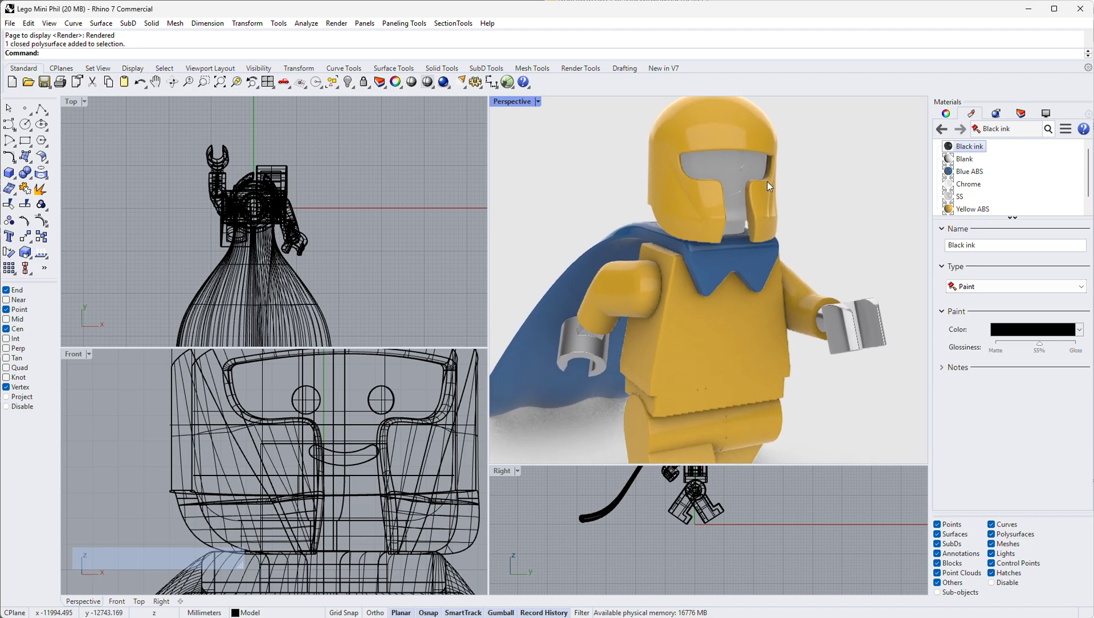
pyautogui.moveTo(758, 178); pyautogui.dragTo(832, 197, button='right')
pyautogui.scroll(-4, 841, 198)
pyautogui.scroll(3, 742, 188)
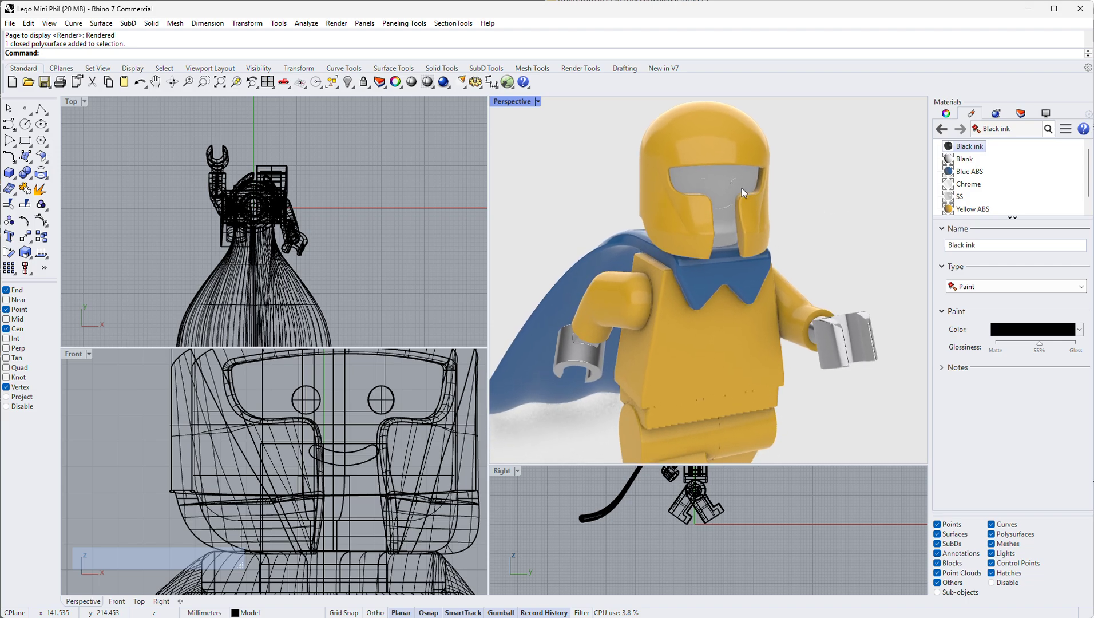
pyautogui.scroll(2, 744, 182)
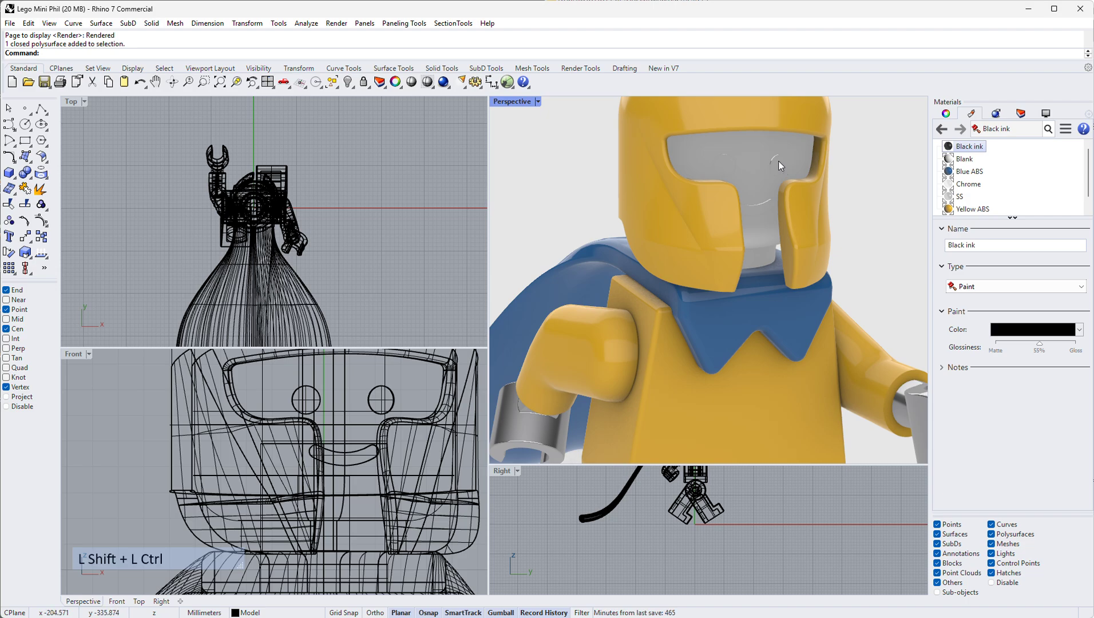
pyautogui.keyDown('ctrl'); pyautogui.keyDown('shift'); pyautogui.click(778, 164); pyautogui.keyUp('shift'); pyautogui.keyUp('ctrl')
pyautogui.scroll(2, 727, 171)
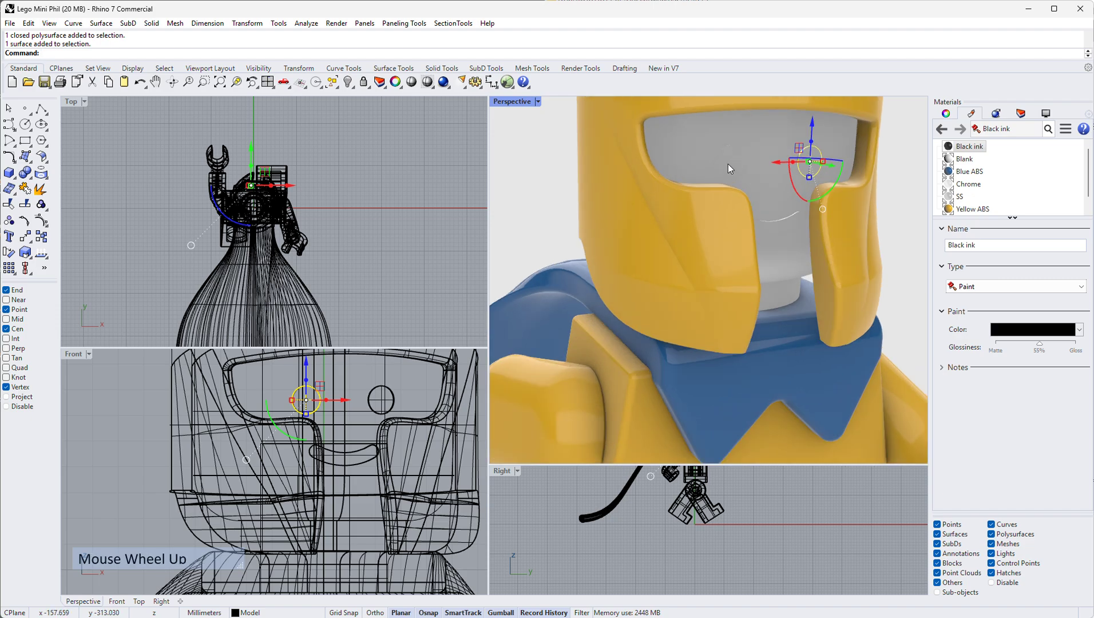
pyautogui.keyDown('ctrl'); pyautogui.keyDown('shift'); pyautogui.click(736, 158); pyautogui.keyUp('shift'); pyautogui.keyUp('ctrl')
# Try to add the smile surface on the face to the eye selection
pyautogui.scroll(3, 792, 230)
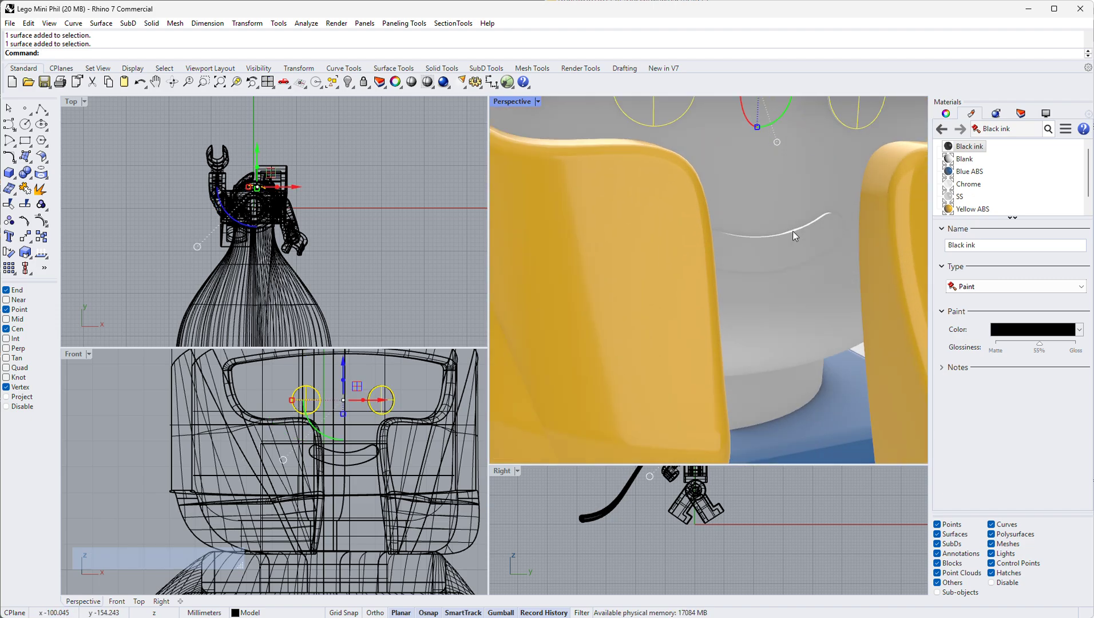
pyautogui.keyDown('ctrl'); pyautogui.keyDown('shift'); pyautogui.click(809, 229); pyautogui.keyUp('shift'); pyautogui.keyUp('ctrl')
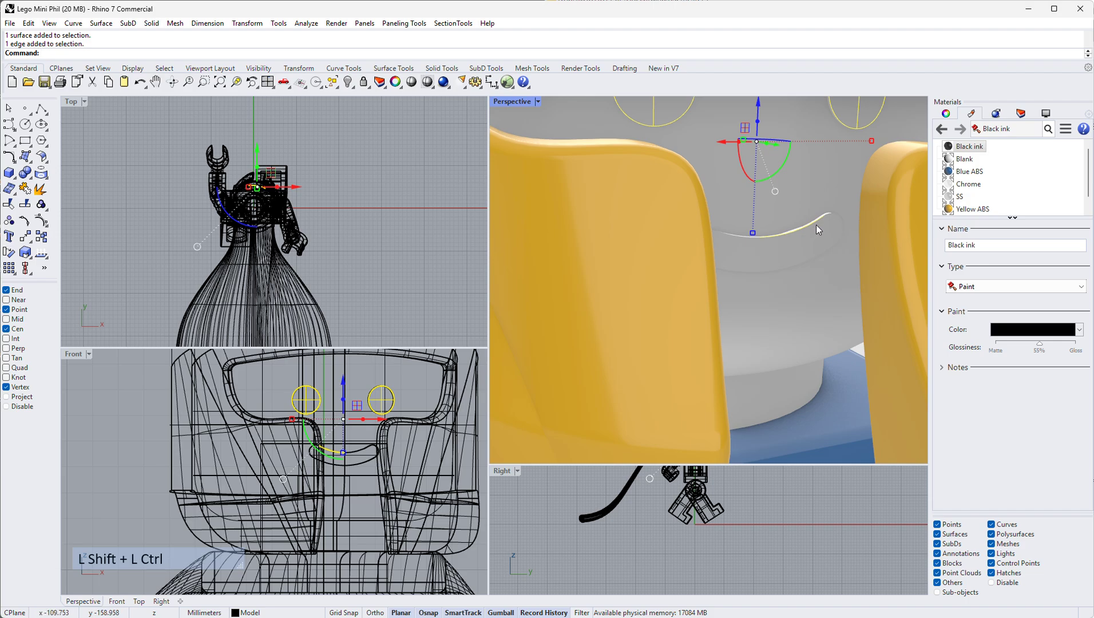
pyautogui.keyDown('ctrl'); pyautogui.keyDown('shift'); pyautogui.click(827, 215); pyautogui.keyUp('shift'); pyautogui.keyUp('ctrl')
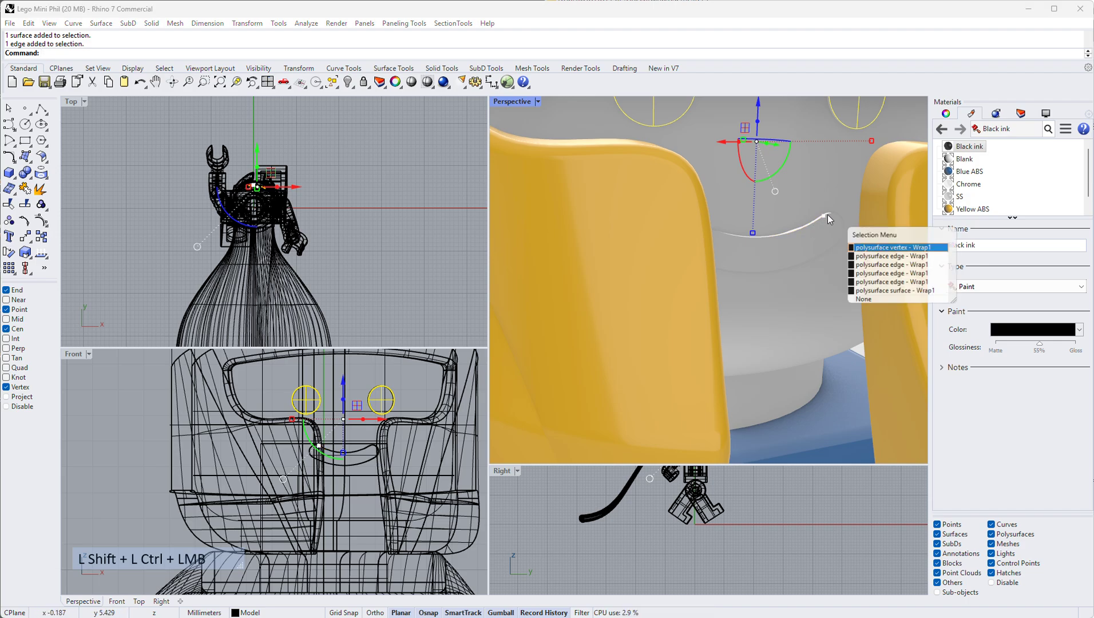
pyautogui.keyDown('ctrl'); pyautogui.keyDown('shift'); pyautogui.click(881, 247); pyautogui.keyUp('shift'); pyautogui.keyUp('ctrl')
pyautogui.scroll(-5, 789, 263)
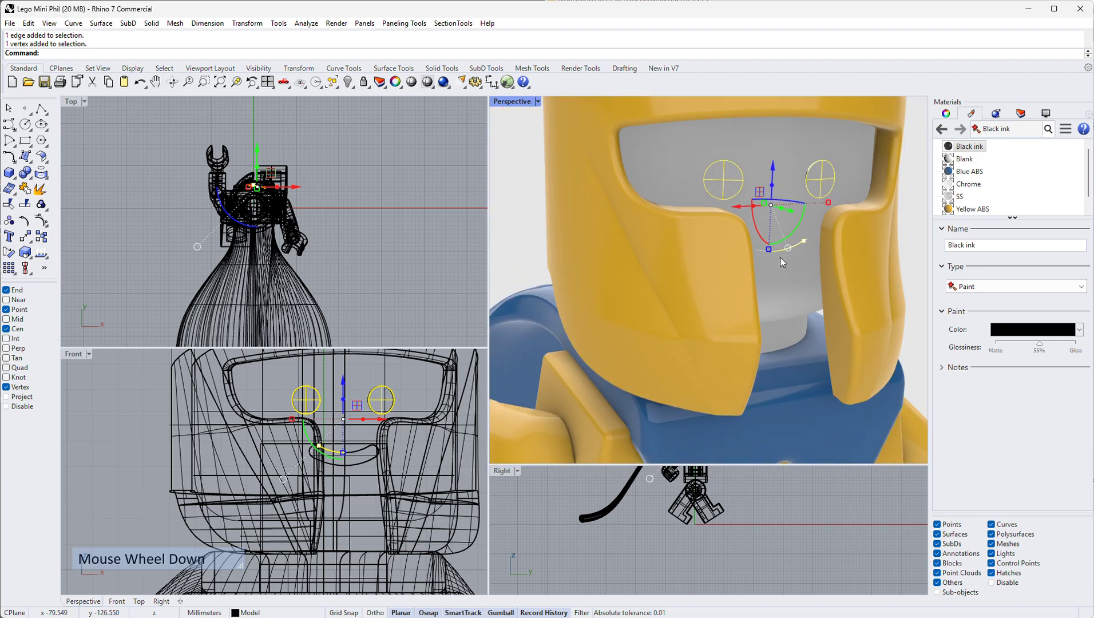
pyautogui.press('Escape')
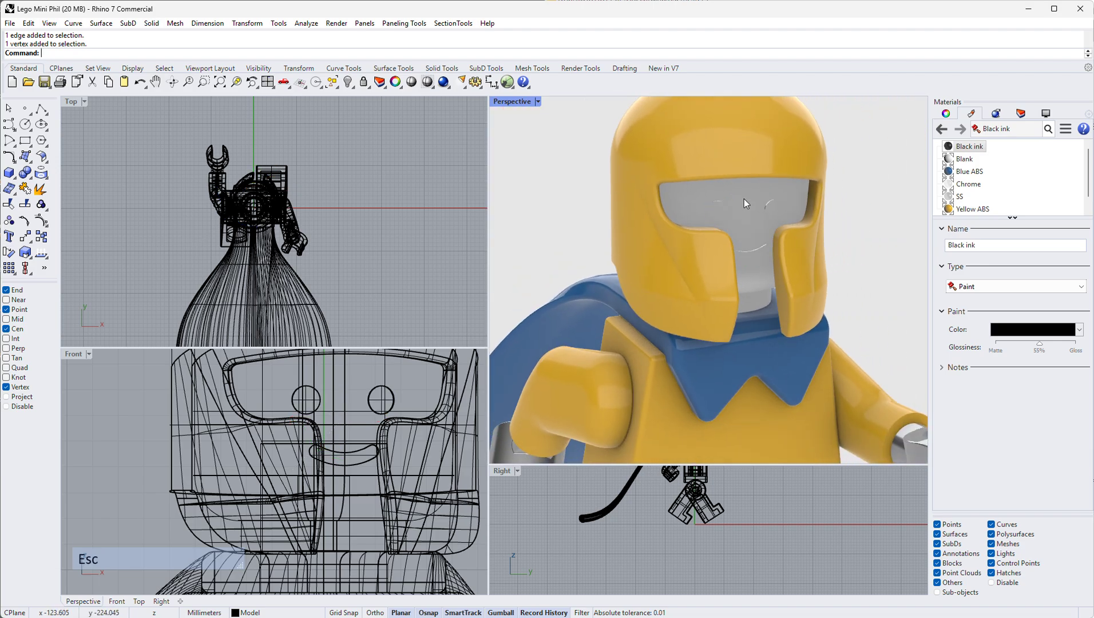
# Isolate the head so that all other parts of the figure are hidden
pyautogui.moveTo(726, 195); pyautogui.dragTo(771, 203, button='right')
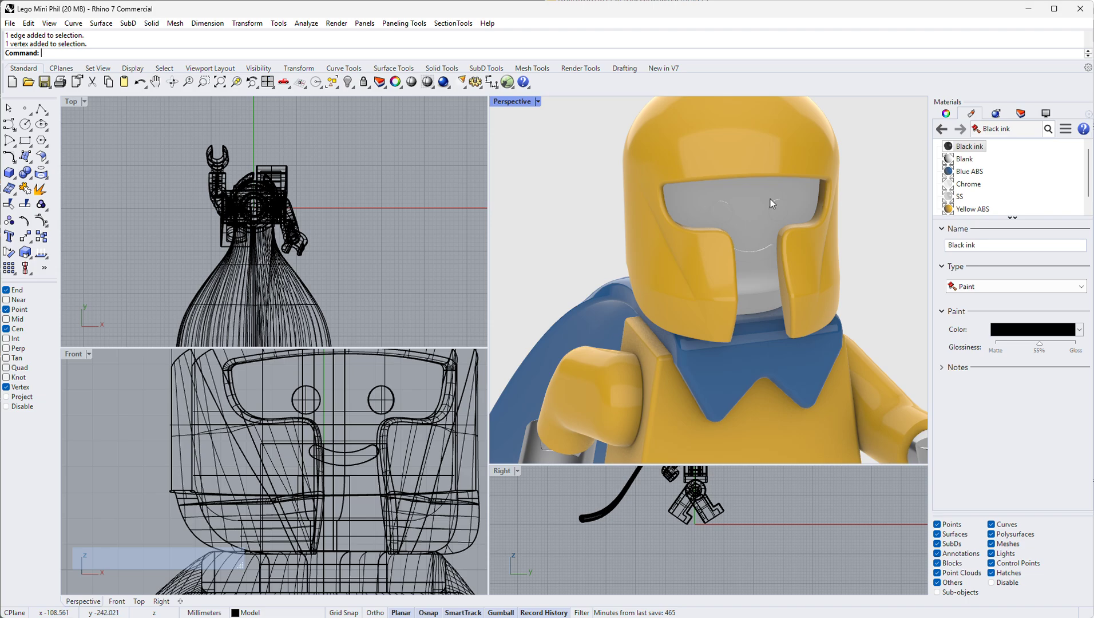
pyautogui.click(747, 186)
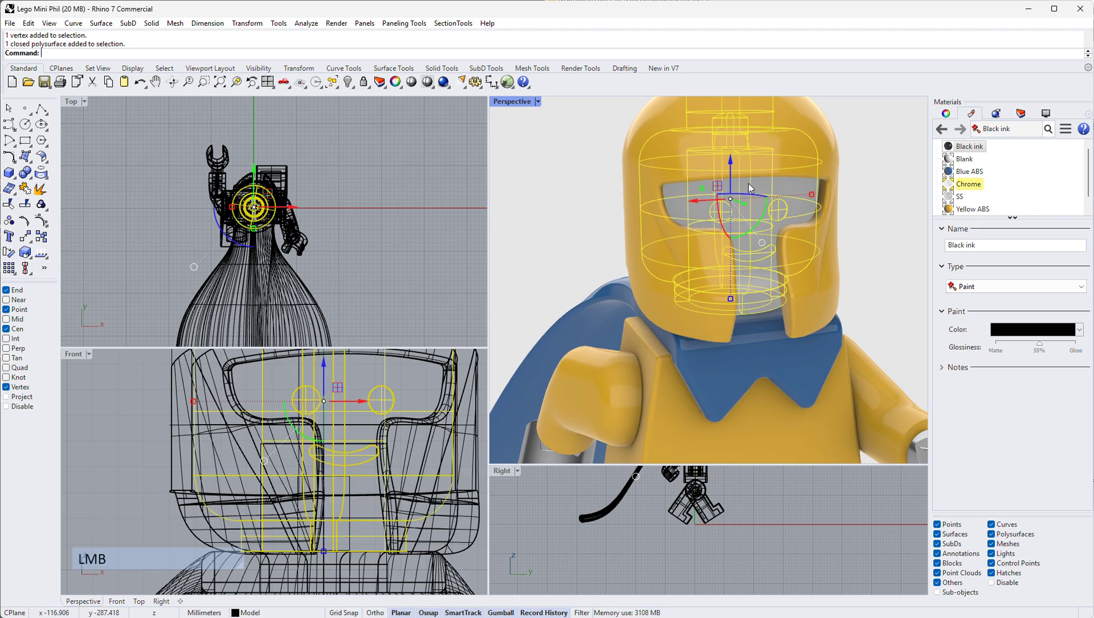
pyautogui.press('Escape')
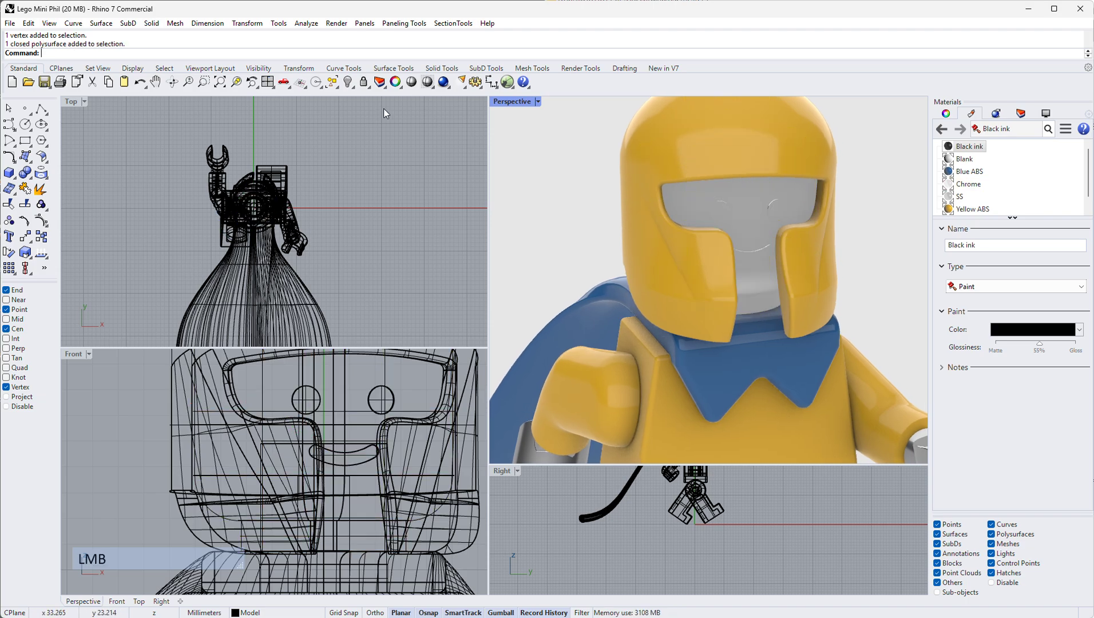
pyautogui.click(351, 86)
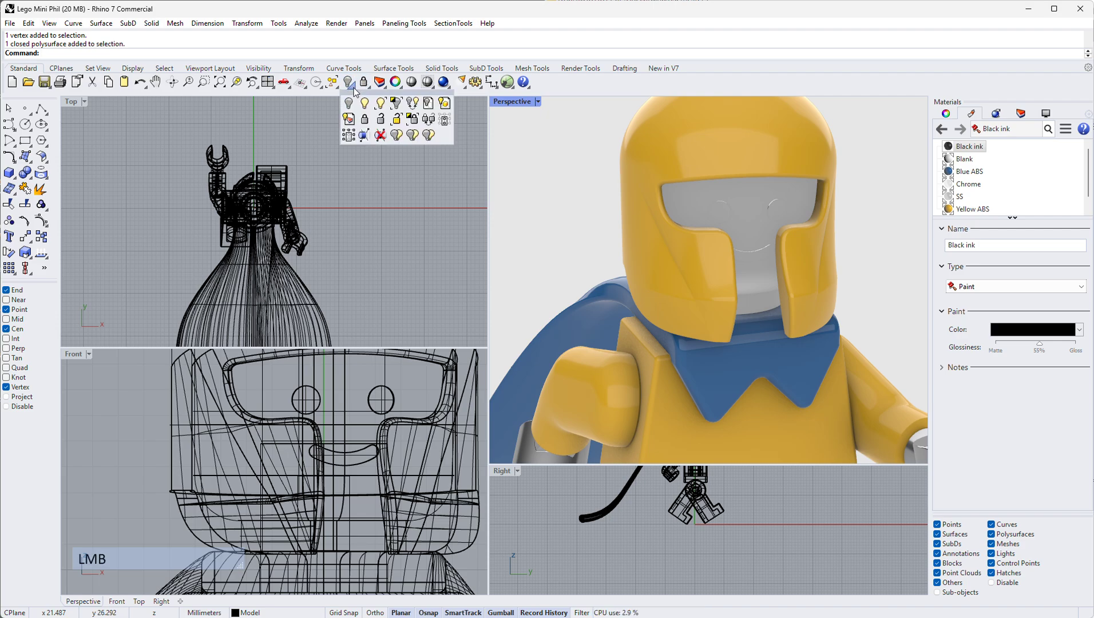
pyautogui.click(399, 107)
pyautogui.click(746, 207)
pyautogui.rightClick(868, 200)
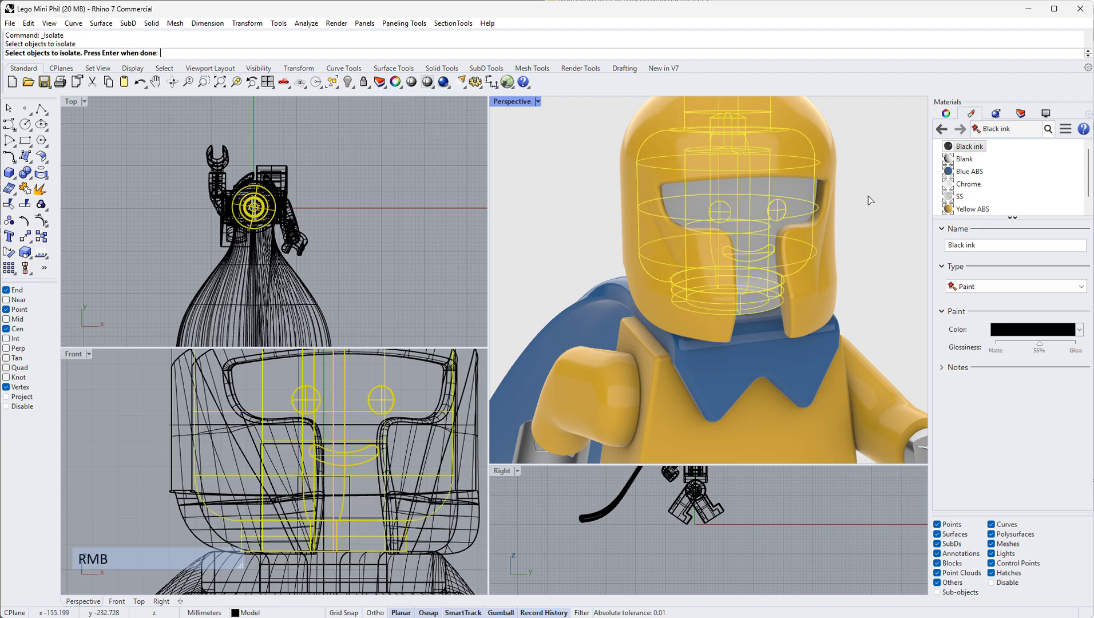
pyautogui.scroll(-4, 853, 195)
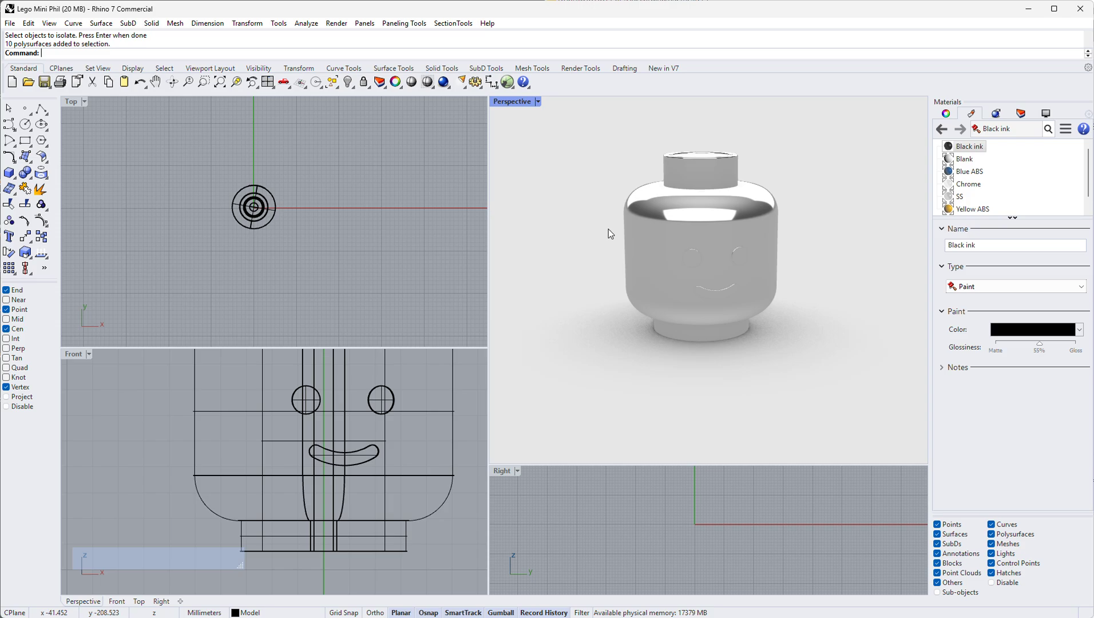
# Try to window-select the eye and mouth surfaces of the isolated head in the Perspective view
pyautogui.press('shift')
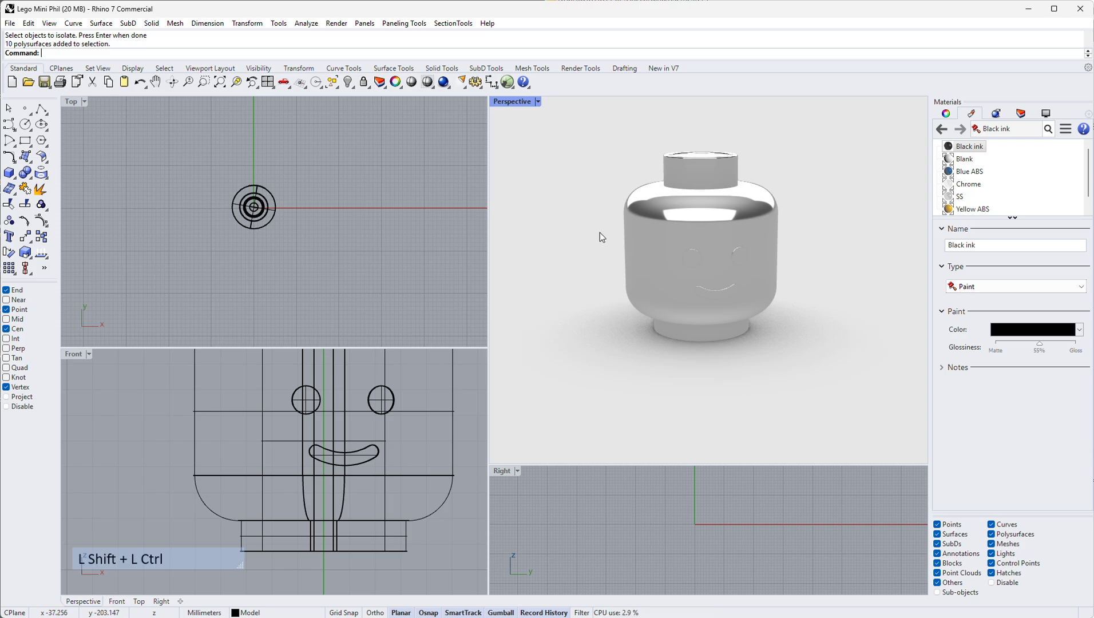
pyautogui.keyDown('ctrl'); pyautogui.keyDown('shift'); pyautogui.moveTo(600, 232); pyautogui.dragTo(809, 306); pyautogui.keyUp('shift'); pyautogui.keyUp('ctrl')
pyautogui.moveTo(643, 290); pyautogui.dragTo(864, 246, button='right')
pyautogui.scroll(4, 661, 289)
pyautogui.click(553, 378)
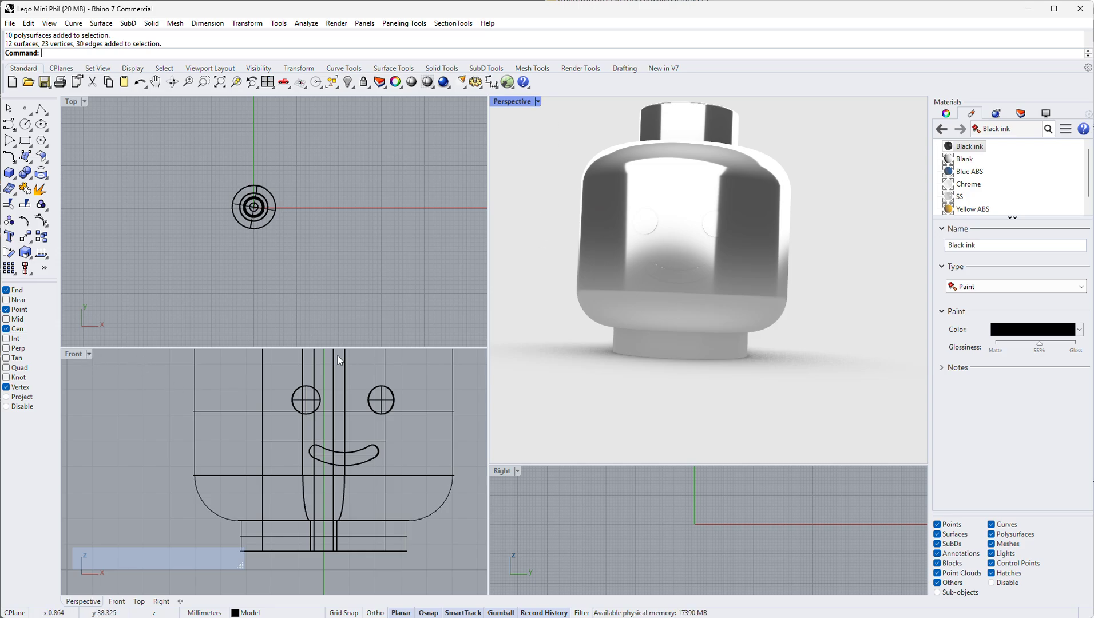
# Set the Perspective viewport to Wireframe display, view it maximized and return to the four-viewport layout
pyautogui.click(538, 102)
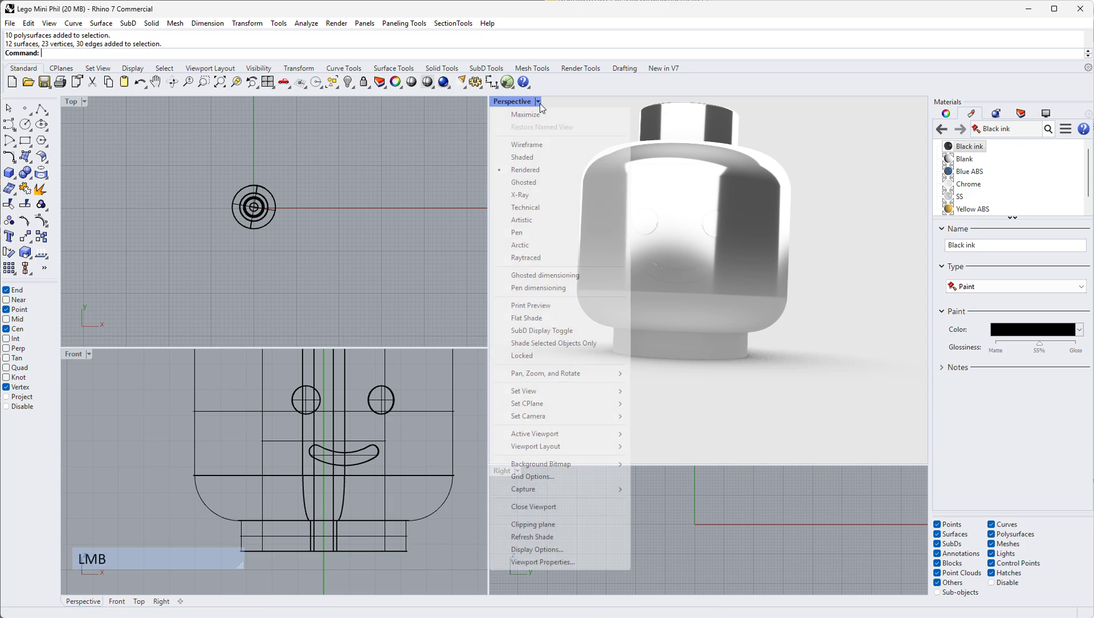
pyautogui.click(525, 145)
pyautogui.doubleClick(535, 100)
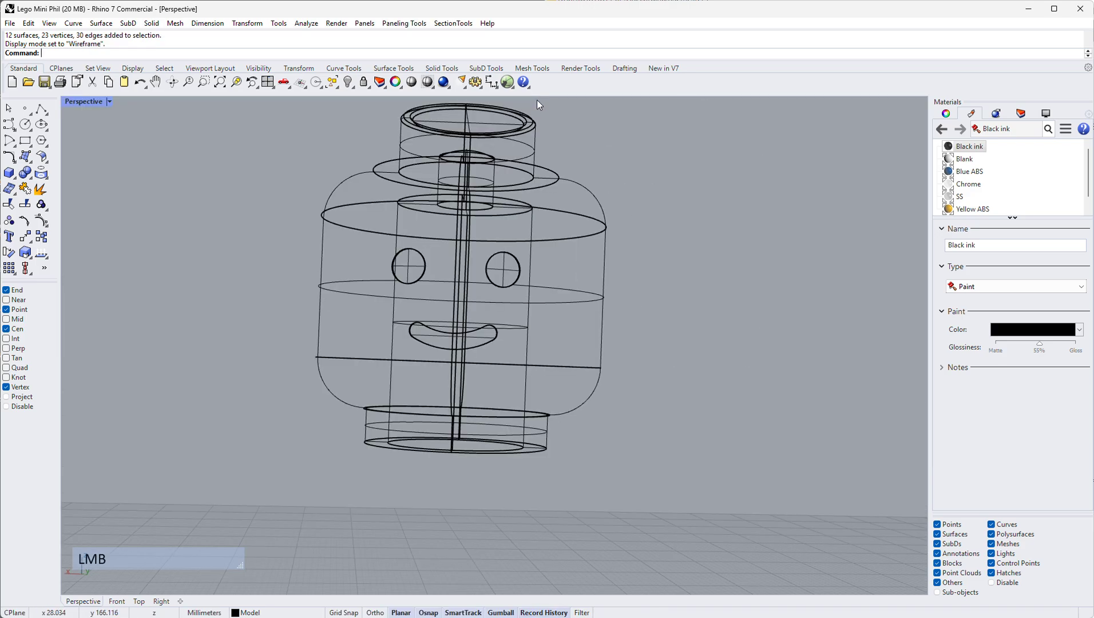
pyautogui.doubleClick(82, 101)
# Try to window-select the eye and mouth surfaces of the head in the Front view
pyautogui.click(228, 374)
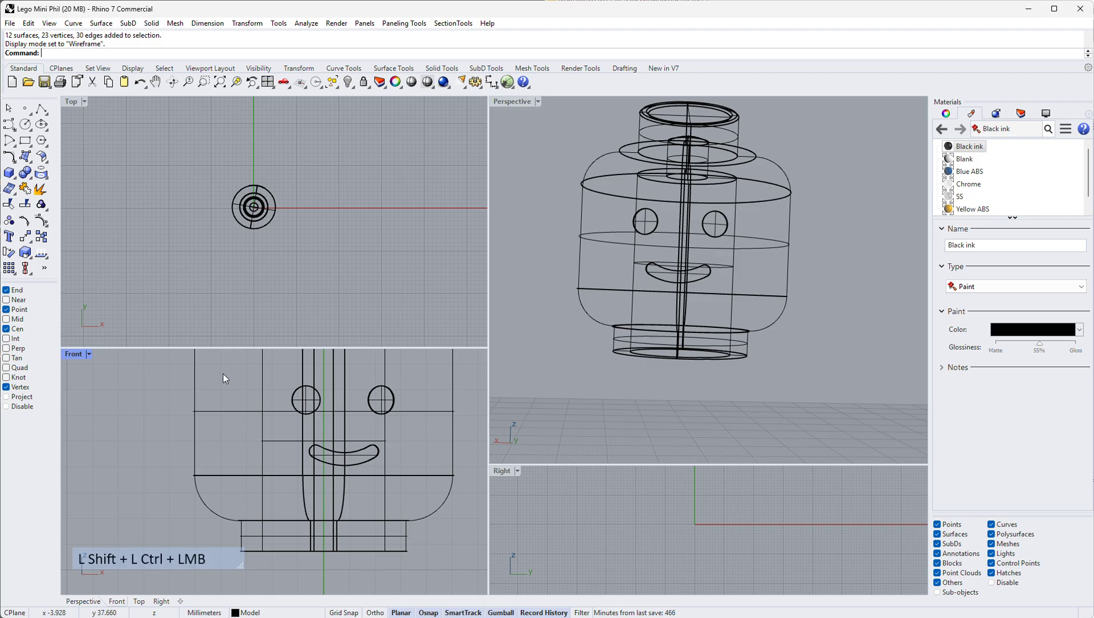
pyautogui.keyDown('ctrl'); pyautogui.keyDown('shift'); pyautogui.moveTo(223, 373); pyautogui.dragTo(445, 472); pyautogui.keyUp('shift'); pyautogui.keyUp('ctrl')
pyautogui.click(104, 385)
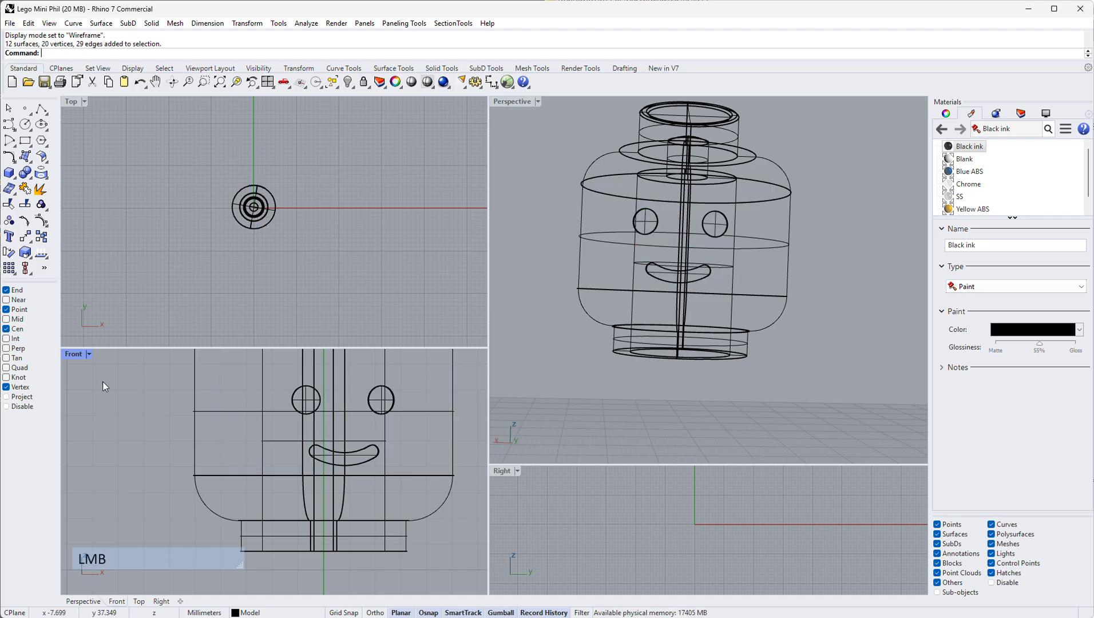
# Set the Front viewport to Shaded display and try picking individual surfaces on the head, clearing the selection
pyautogui.click(91, 352)
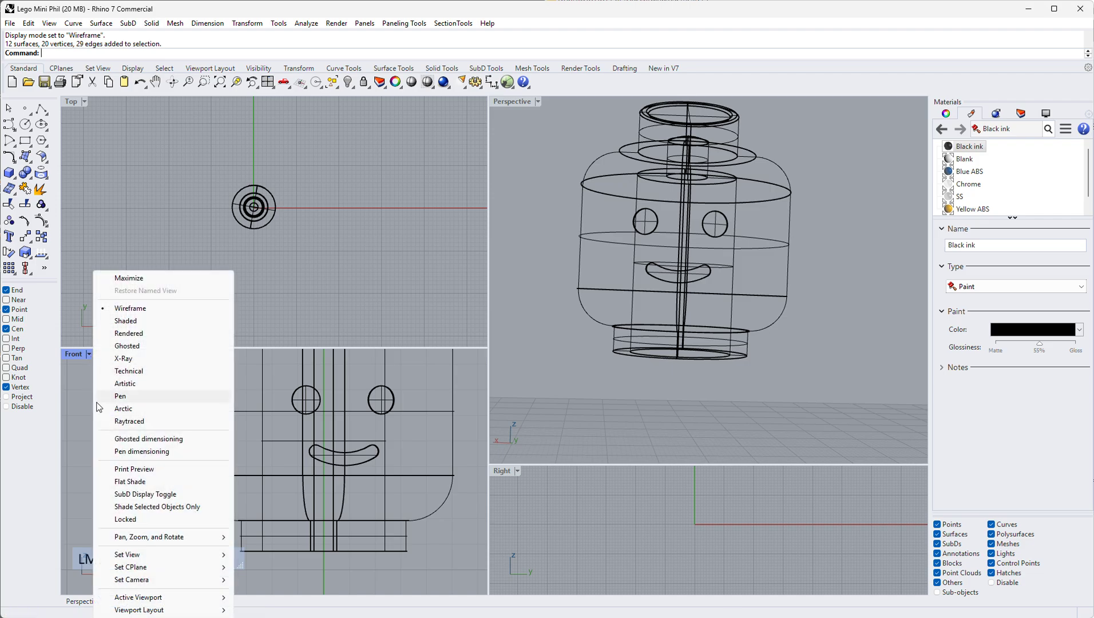
pyautogui.click(117, 322)
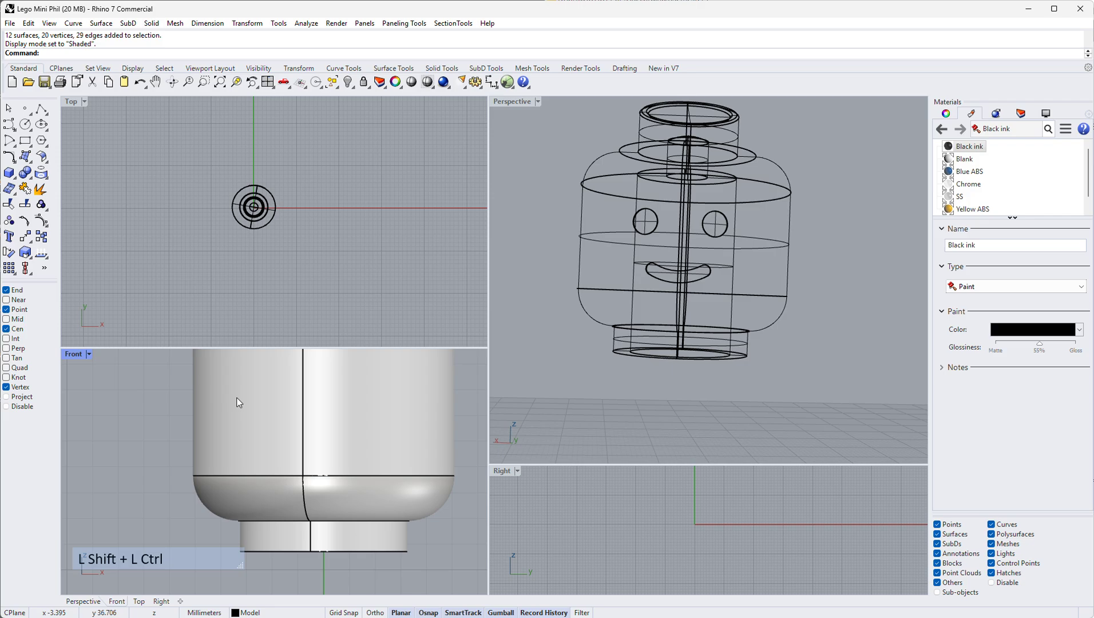
pyautogui.keyDown('ctrl'); pyautogui.keyDown('shift'); pyautogui.click(239, 402); pyautogui.keyUp('shift'); pyautogui.keyUp('ctrl')
pyautogui.keyDown('ctrl'); pyautogui.keyDown('shift'); pyautogui.click(383, 391); pyautogui.keyUp('shift'); pyautogui.keyUp('ctrl')
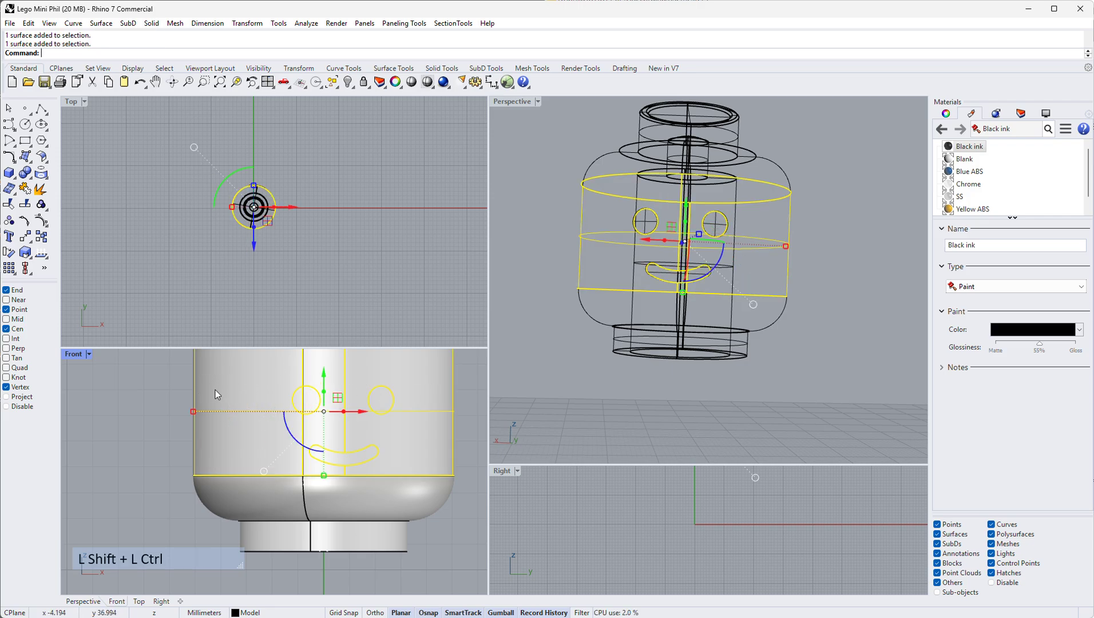
pyautogui.click(155, 372)
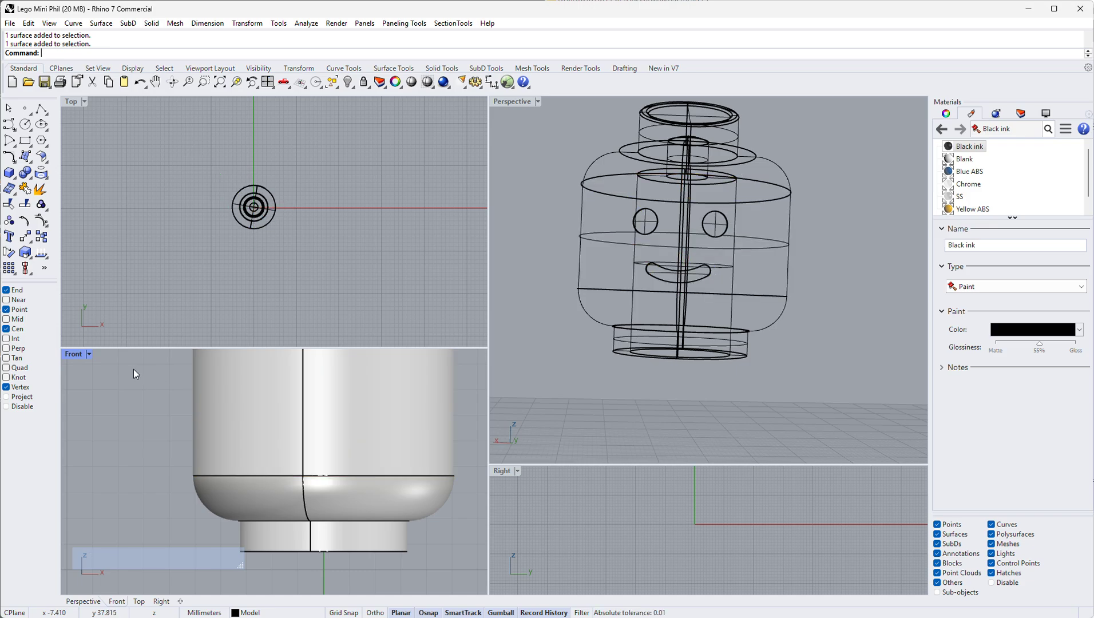
# Window-select the eye and mouth surfaces in the Front view, return it to Wireframe display and assign them the Black ink material
pyautogui.keyDown('ctrl'); pyautogui.keyDown('shift'); pyautogui.moveTo(133, 369); pyautogui.dragTo(477, 462); pyautogui.keyUp('shift'); pyautogui.keyUp('ctrl')
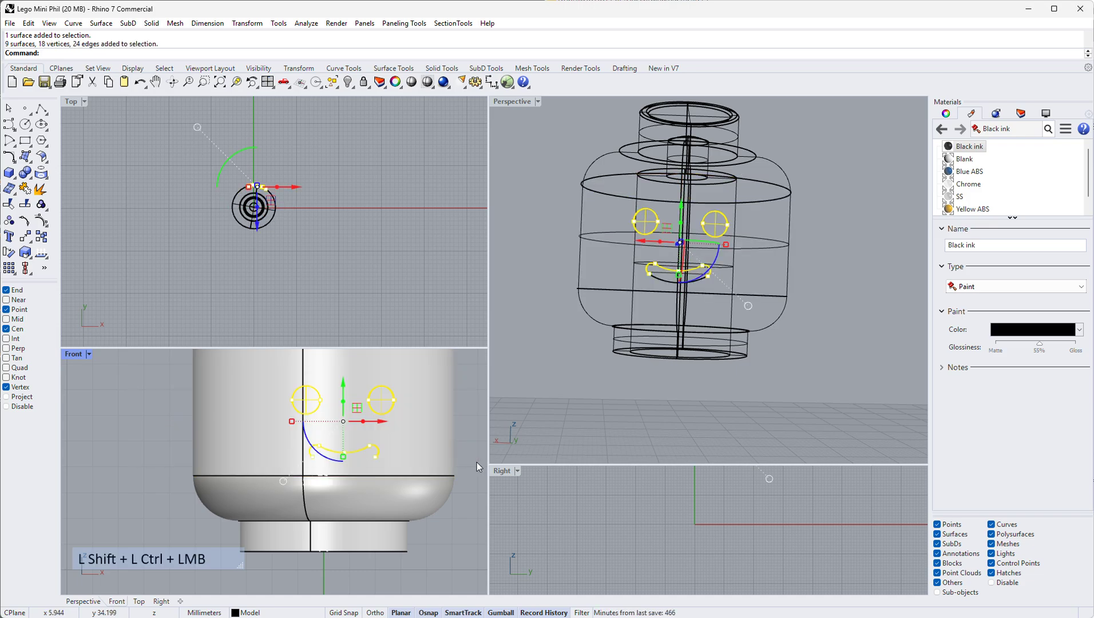
pyautogui.keyDown('ctrl'); pyautogui.keyDown('shift'); pyautogui.moveTo(144, 360); pyautogui.dragTo(436, 455); pyautogui.keyUp('shift'); pyautogui.keyUp('ctrl')
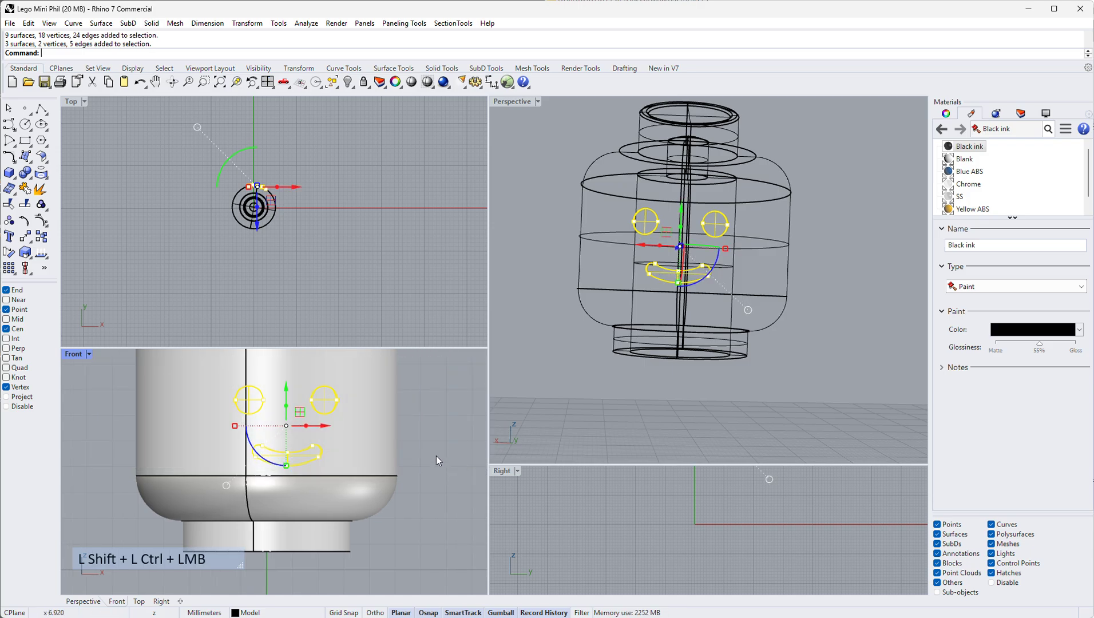
pyautogui.click(89, 354)
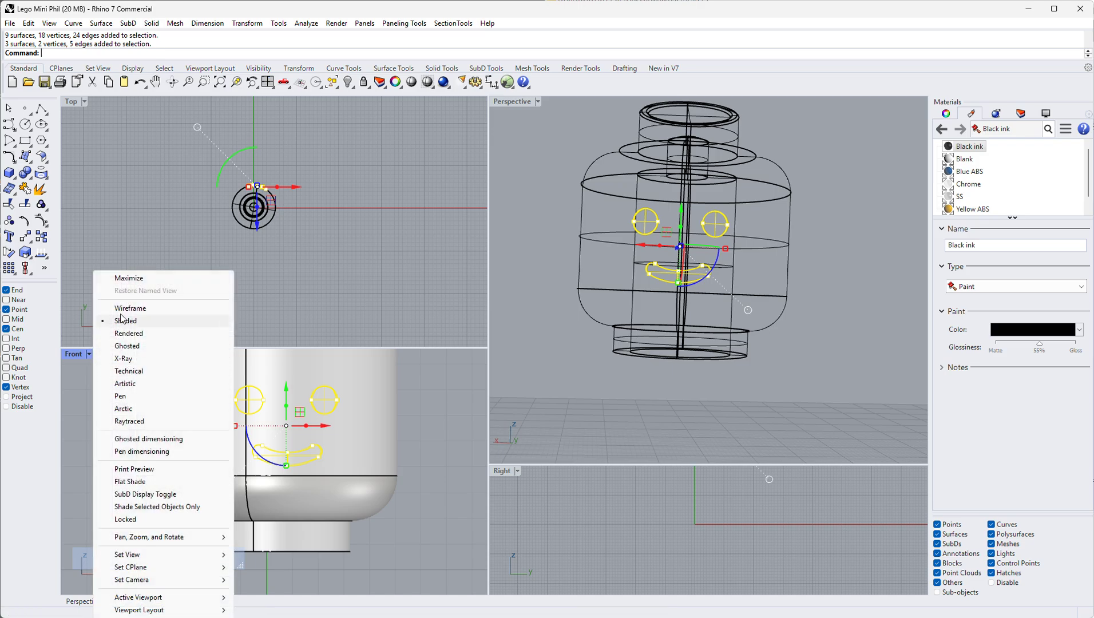
pyautogui.click(183, 309)
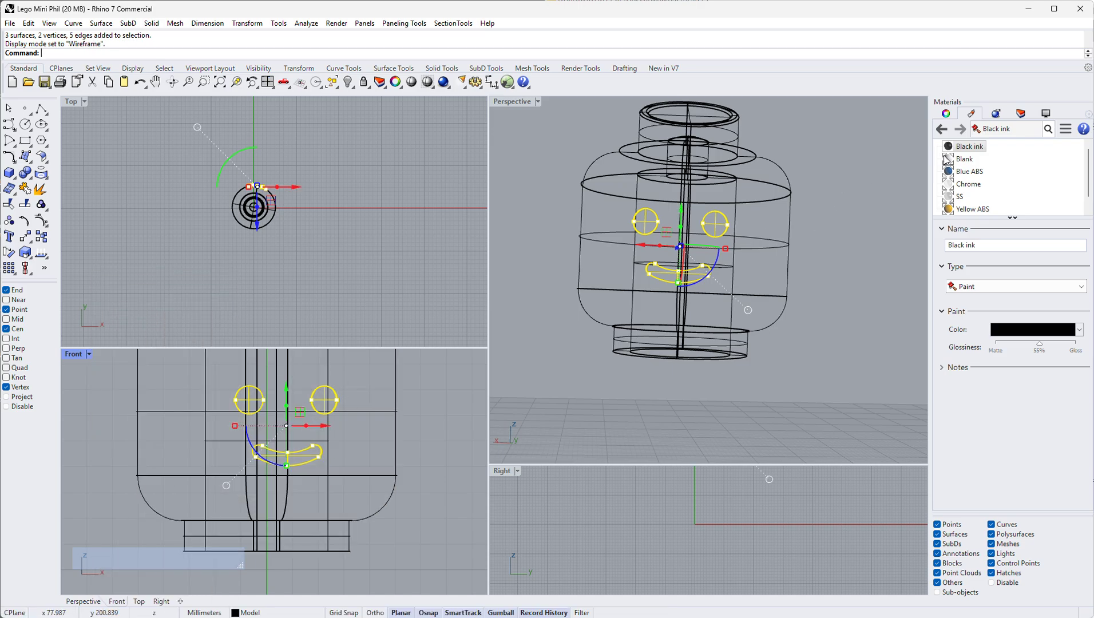
pyautogui.rightClick(976, 148)
pyautogui.click(979, 152)
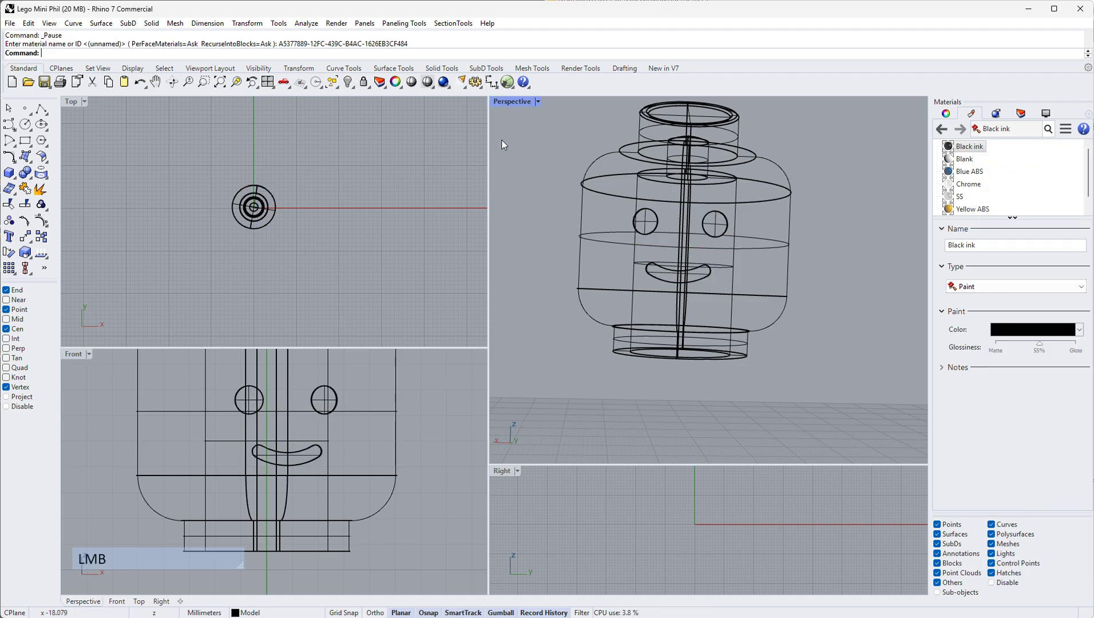
# Set the Perspective viewport to Rendered display and view the whole head with its painted face
pyautogui.click(537, 101)
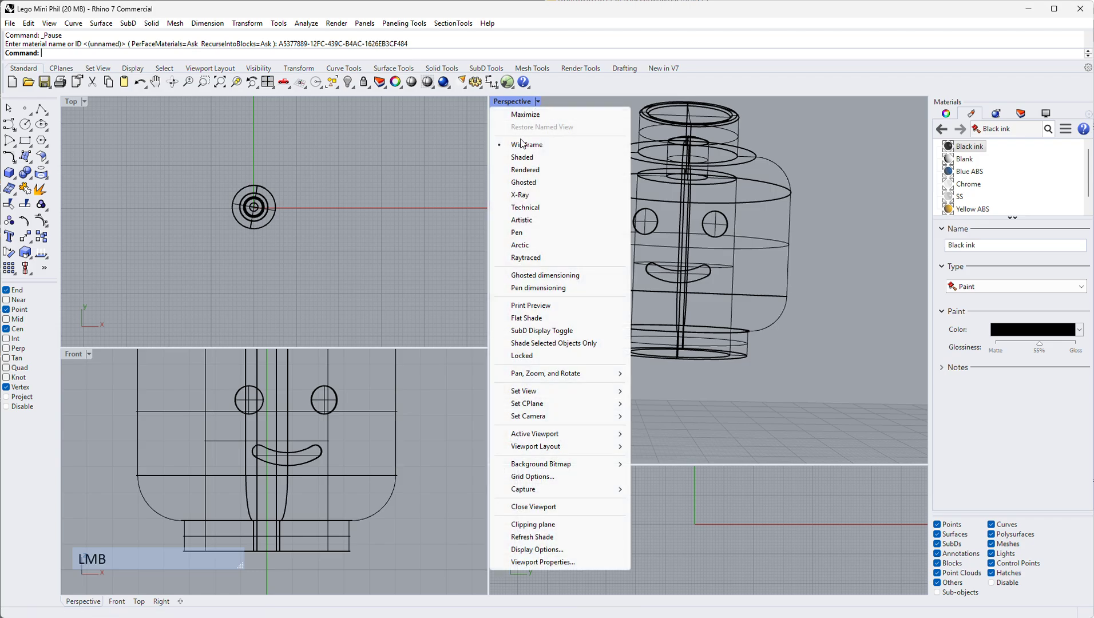
pyautogui.click(524, 169)
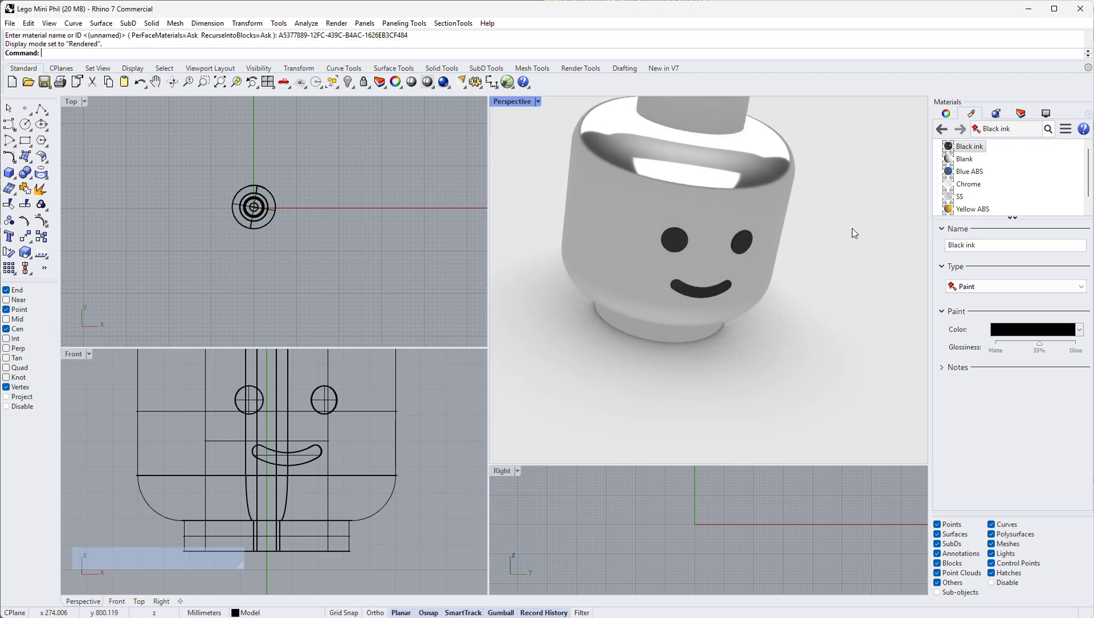
pyautogui.scroll(-3, 852, 229)
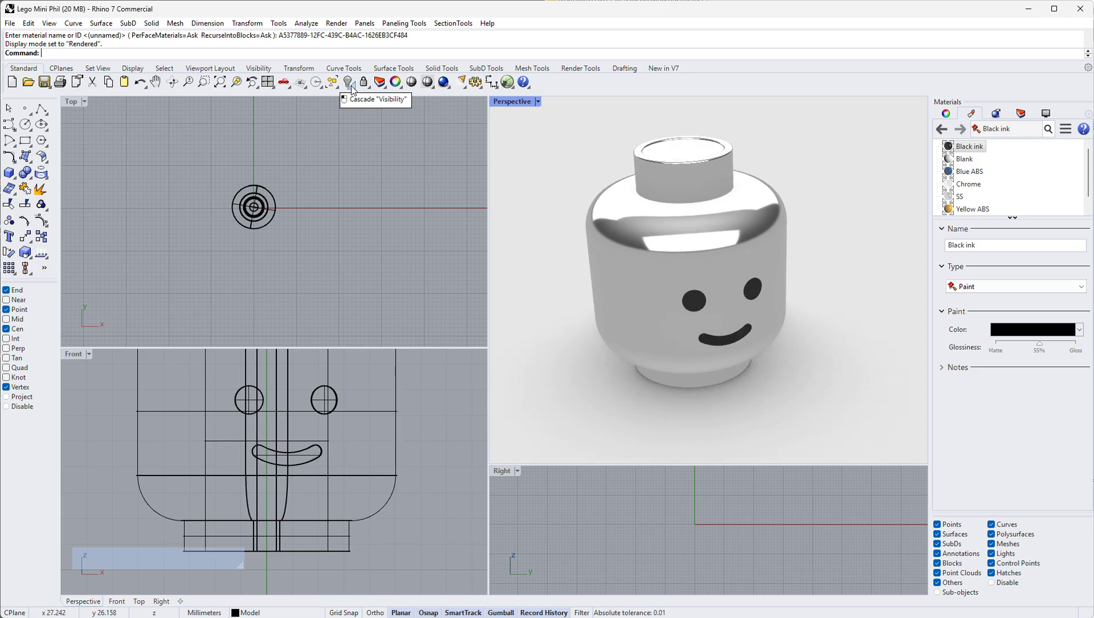
# Copy the Isolate/Unisolate objects command from the Visibility set to the end of the Standard toolbar
pyautogui.click(350, 84)
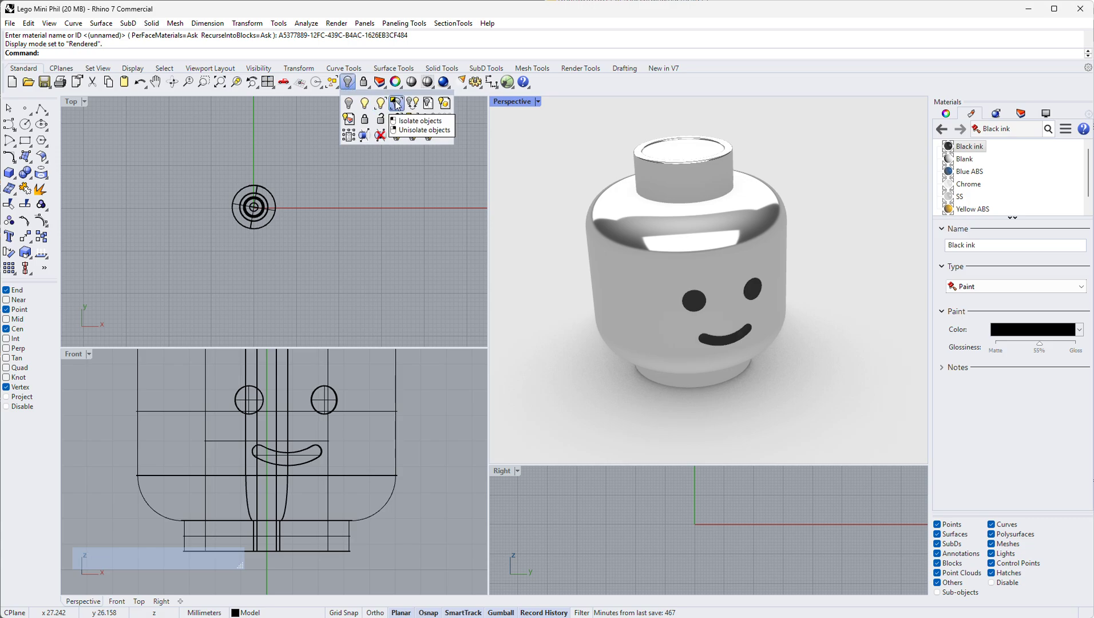
pyautogui.click(445, 85)
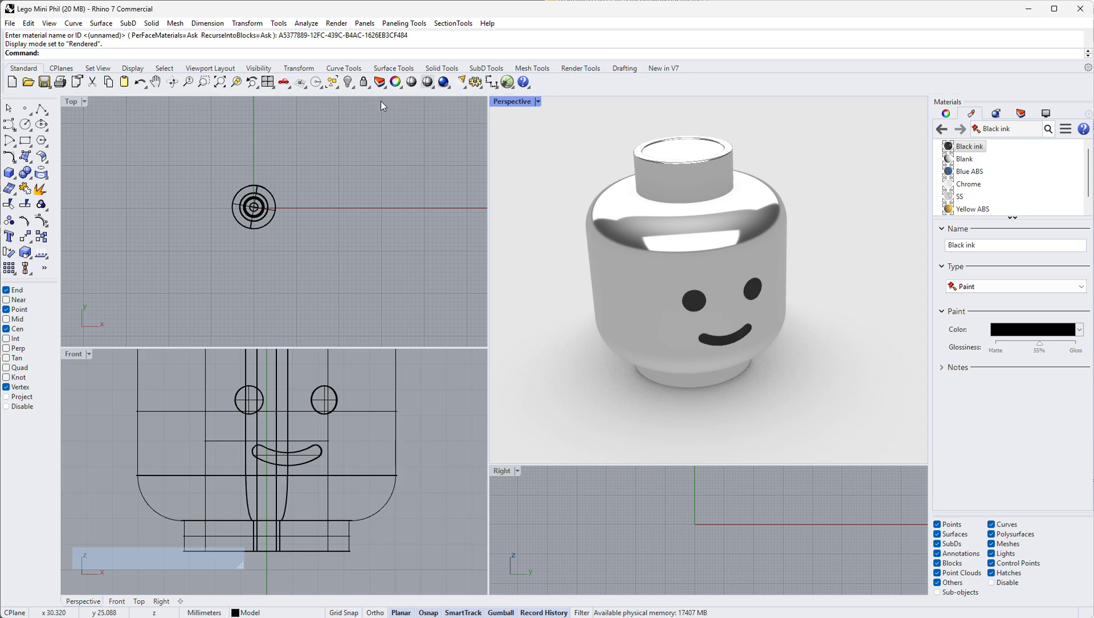
pyautogui.click(355, 87)
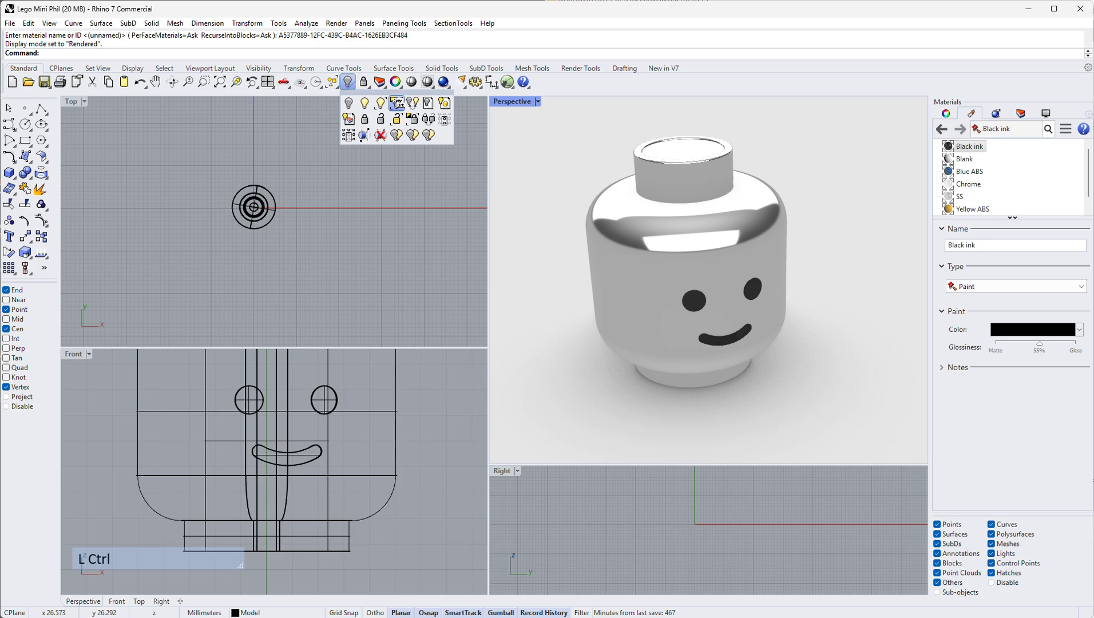
pyautogui.keyDown('ctrl'); pyautogui.click(396, 103); pyautogui.keyUp('ctrl')
pyautogui.keyDown('ctrl'); pyautogui.moveTo(428, 102); pyautogui.dragTo(548, 84); pyautogui.keyUp('ctrl')
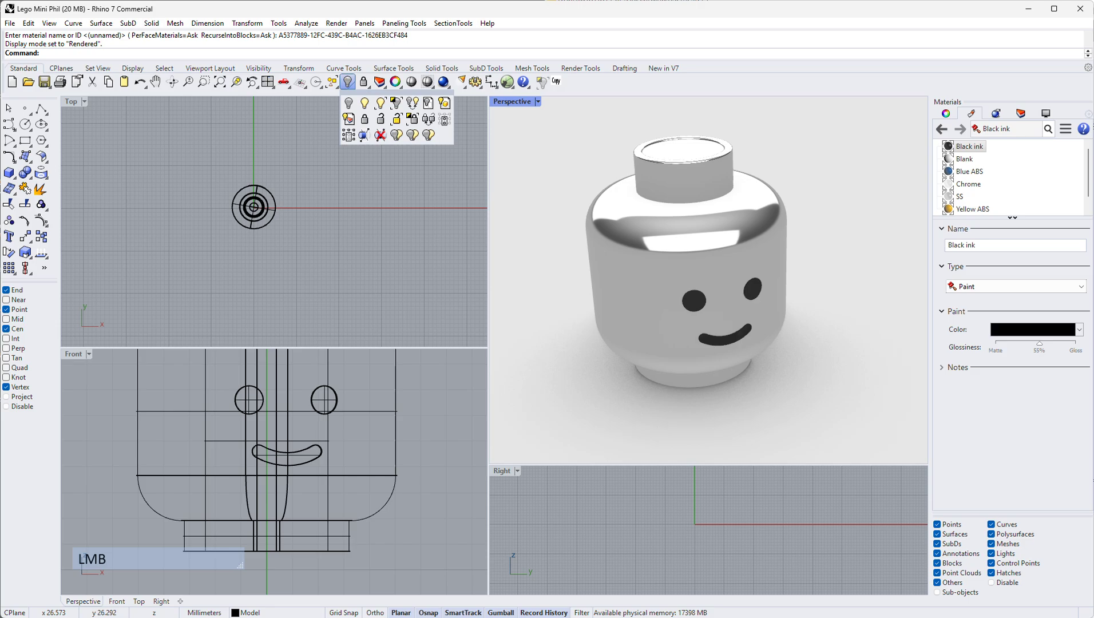
pyautogui.click(542, 130)
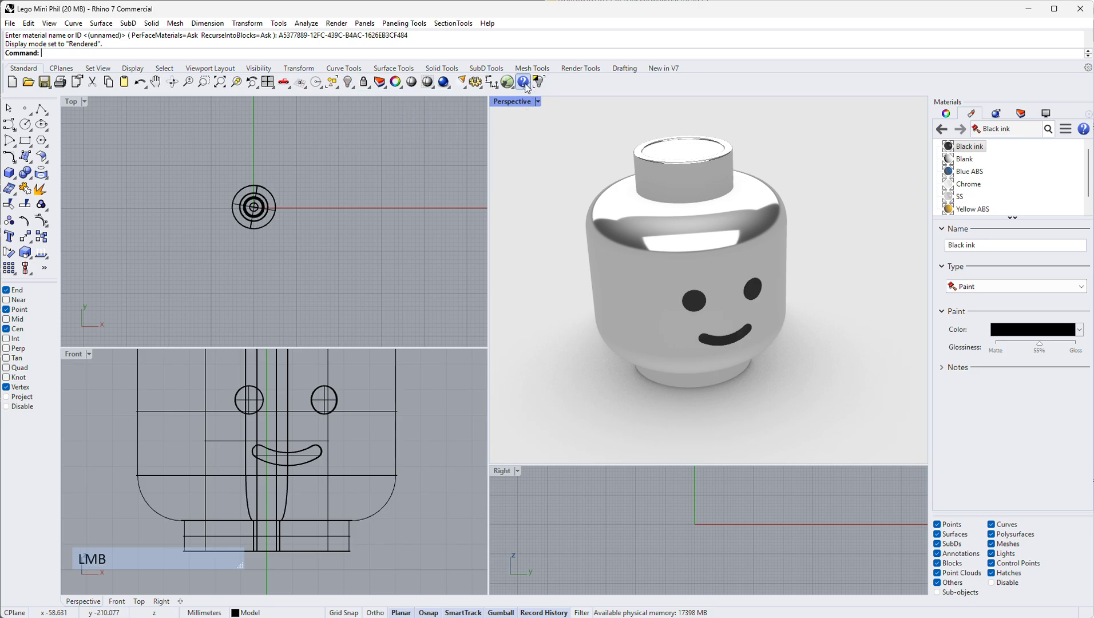
# Copy the Render preview command from the render tools set onto the Standard toolbar
pyautogui.click(446, 85)
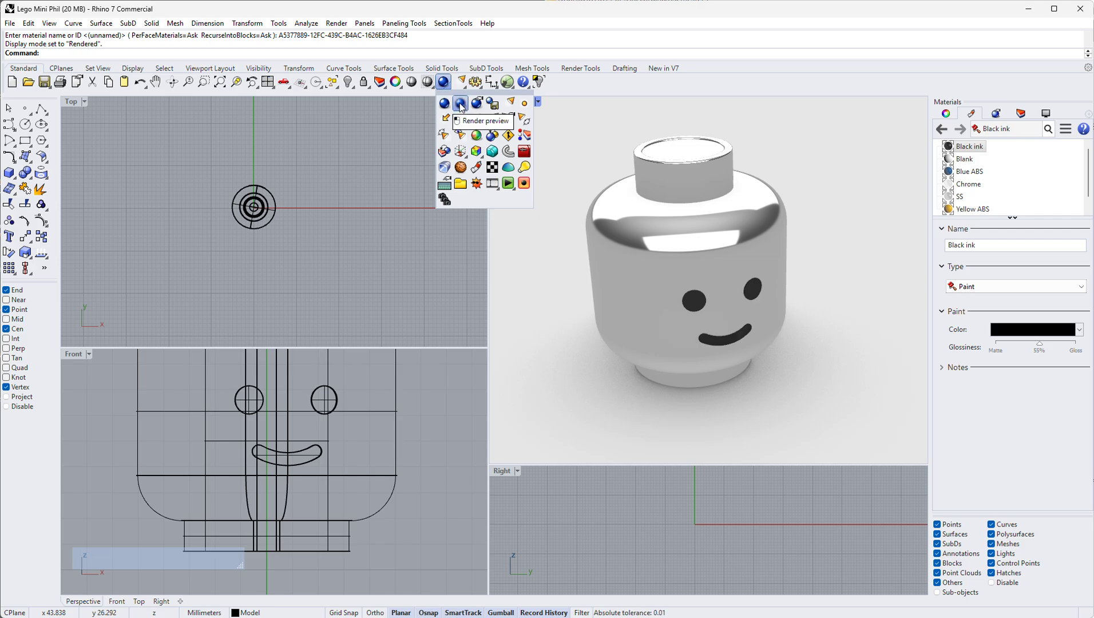
pyautogui.press('ctrl')
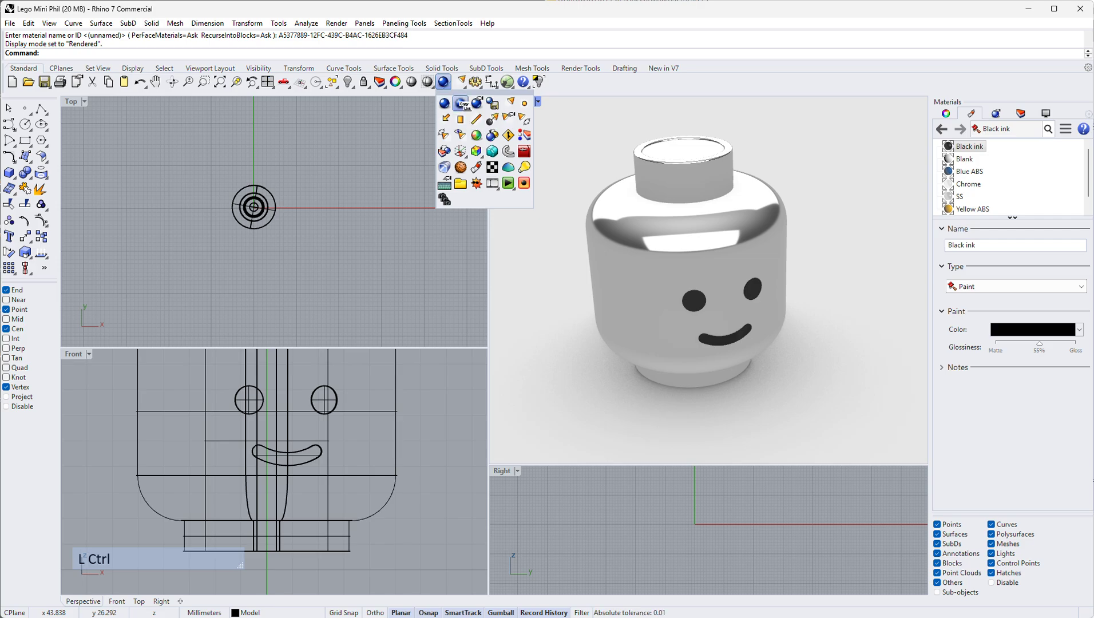
pyautogui.keyDown('ctrl'); pyautogui.click(461, 103); pyautogui.keyUp('ctrl')
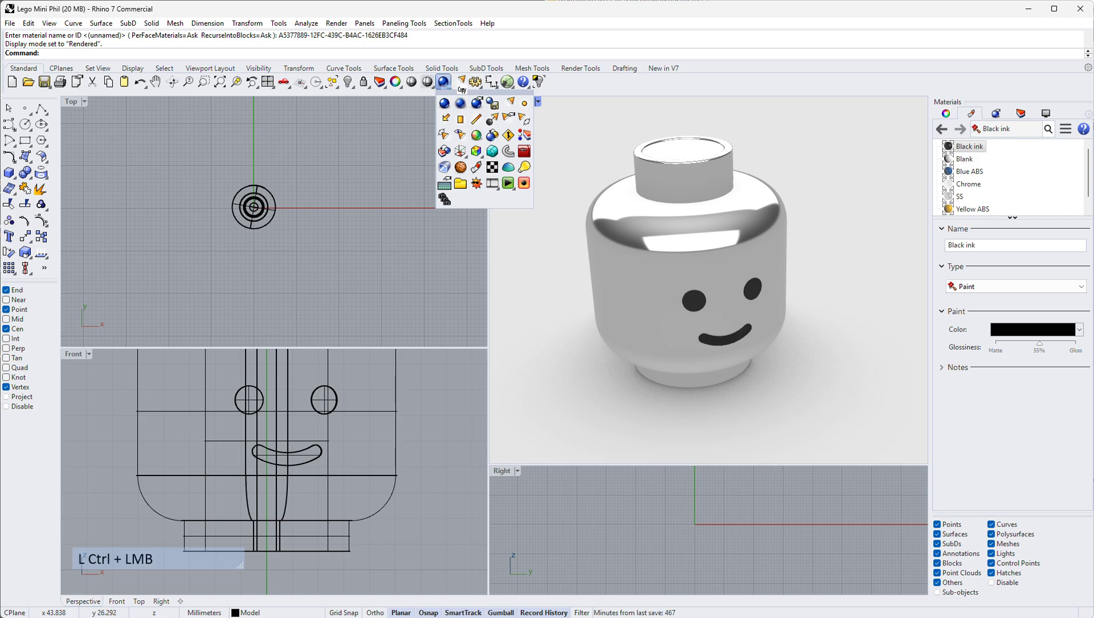
pyautogui.keyDown('ctrl'); pyautogui.moveTo(460, 85); pyautogui.dragTo(460, 82); pyautogui.keyUp('ctrl')
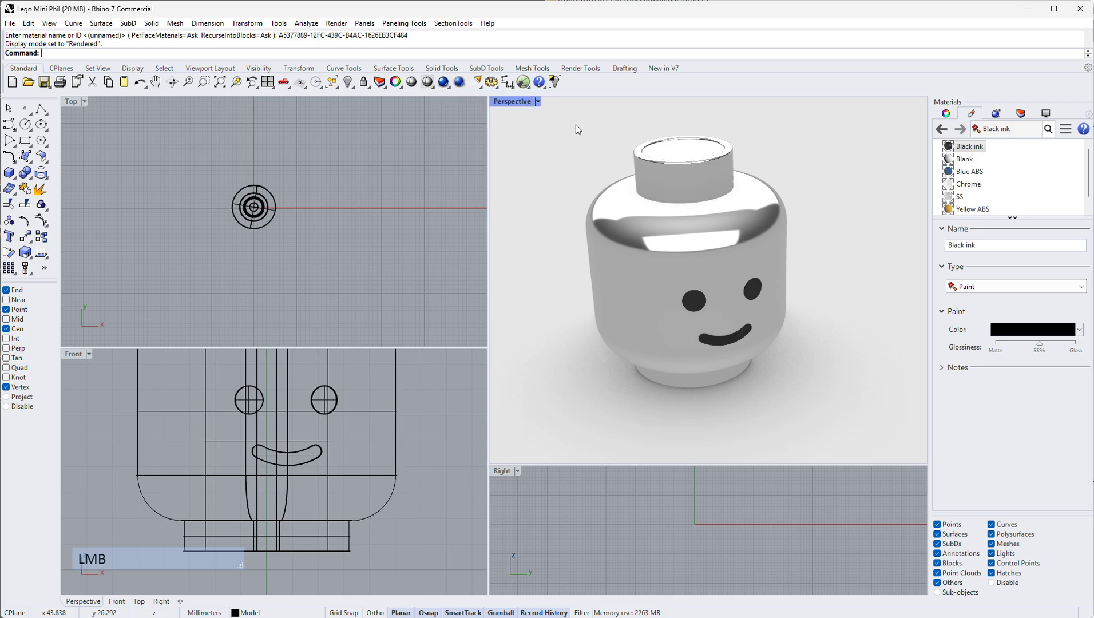
# Unisolate the head to show all hidden parts and view the complete figure in the Perspective view
pyautogui.rightClick(555, 83)
pyautogui.scroll(-3, 826, 204)
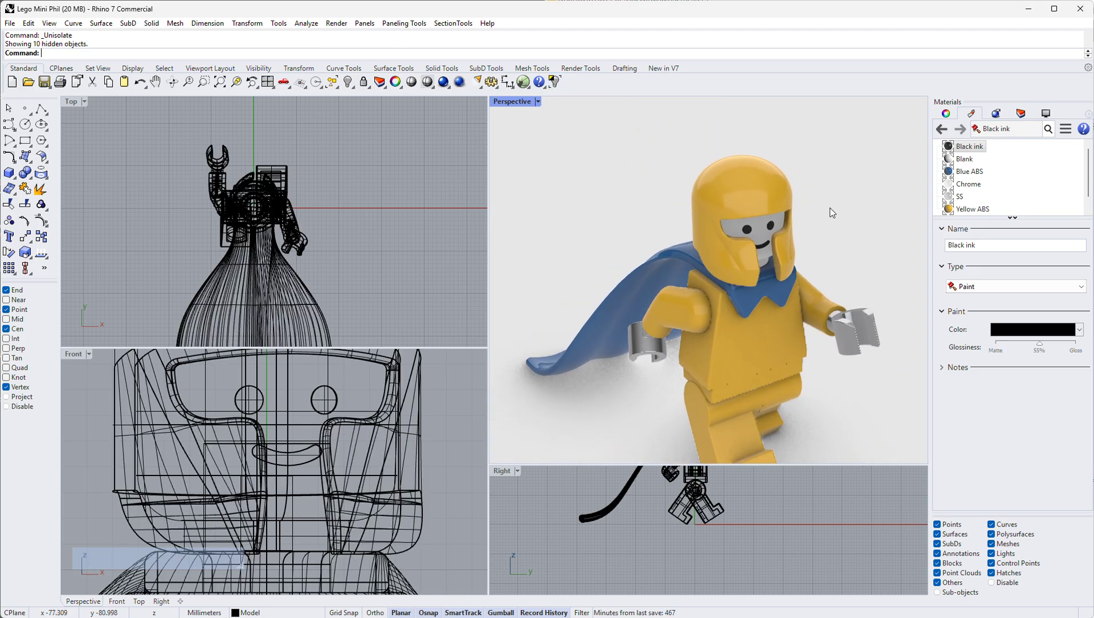
pyautogui.click(849, 198)
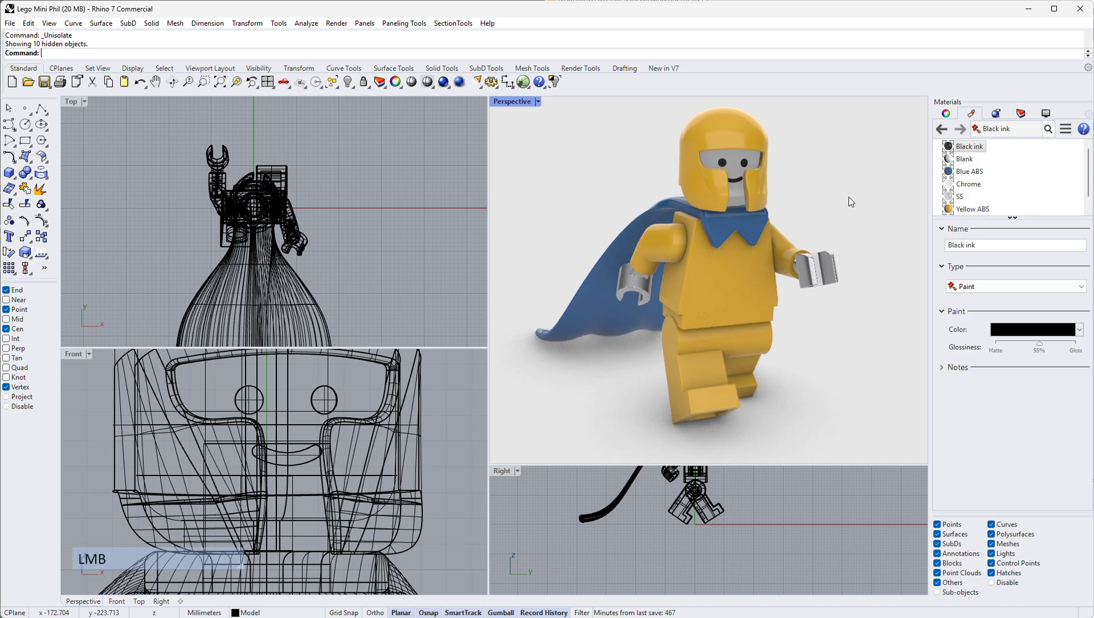
# In the Rendering settings, set the output dimensions to the custom 2000 x 1674 size
pyautogui.click(995, 113)
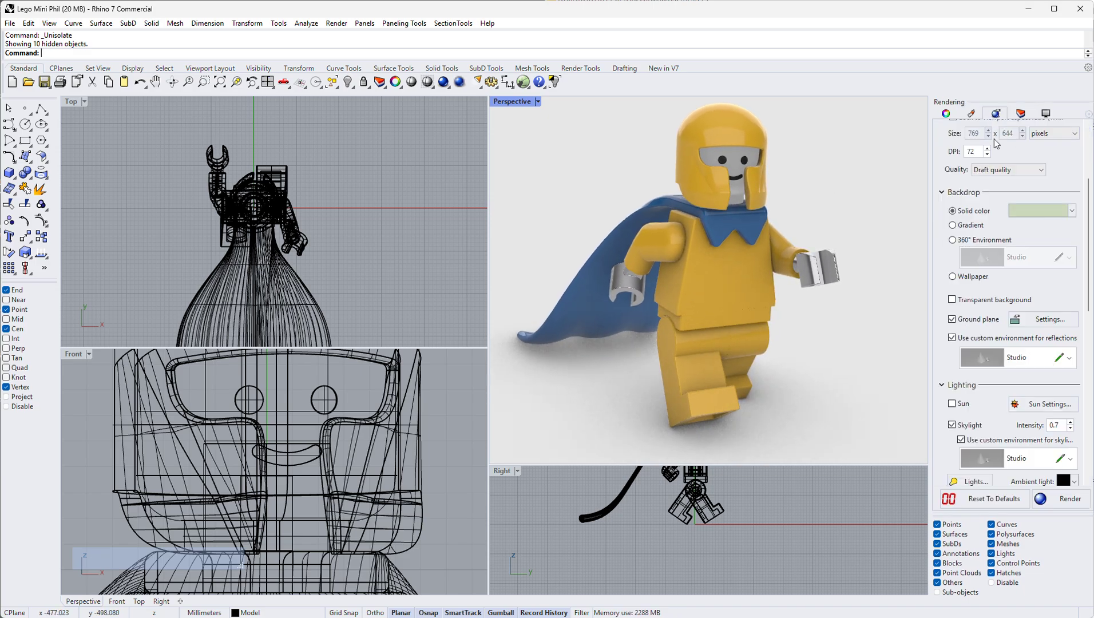
pyautogui.scroll(3, 995, 132)
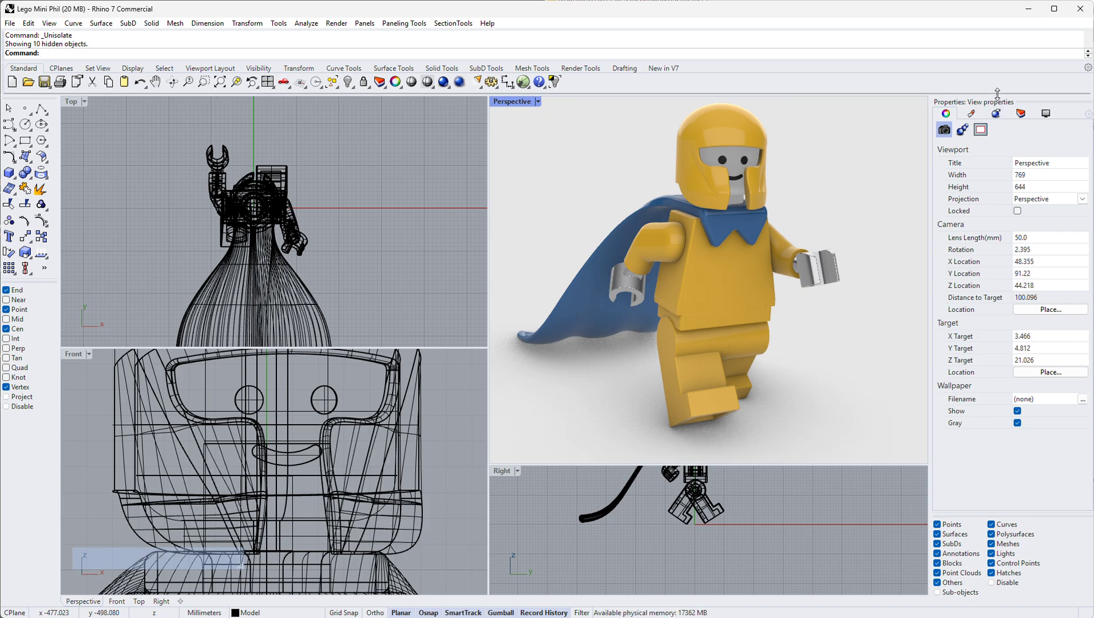
pyautogui.click(996, 115)
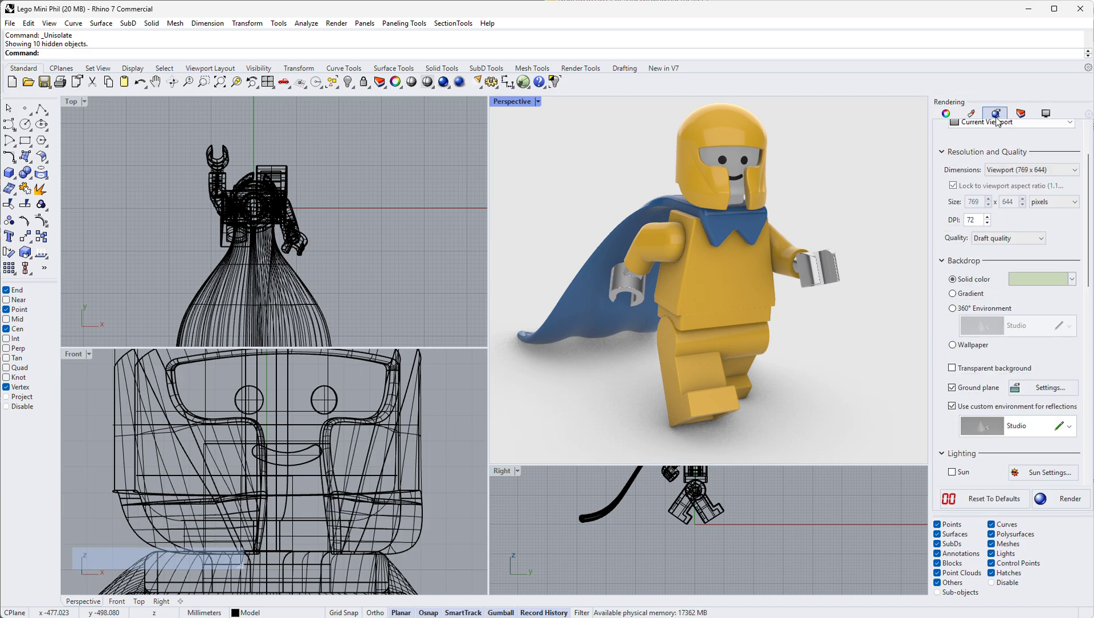
pyautogui.scroll(1, 996, 118)
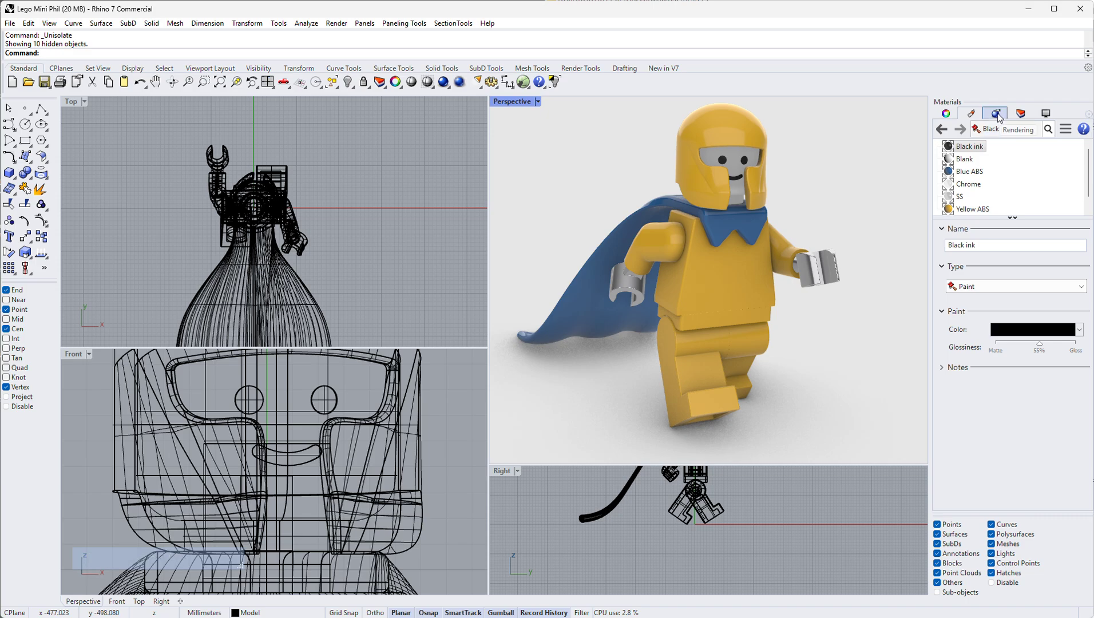
pyautogui.click(996, 115)
pyautogui.scroll(1, 1075, 155)
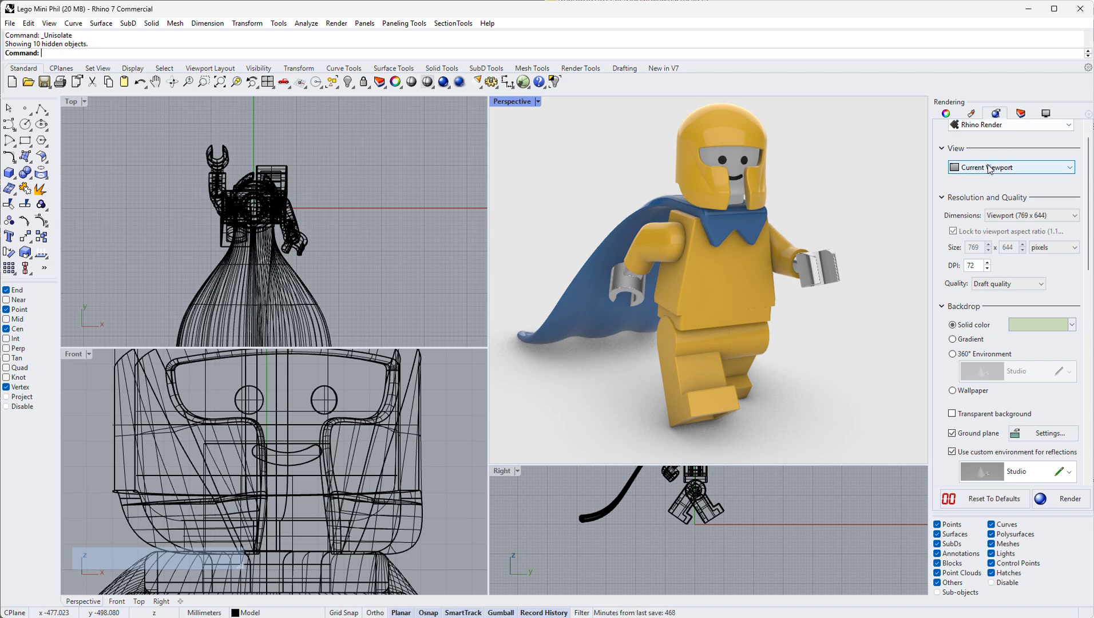
pyautogui.click(1005, 216)
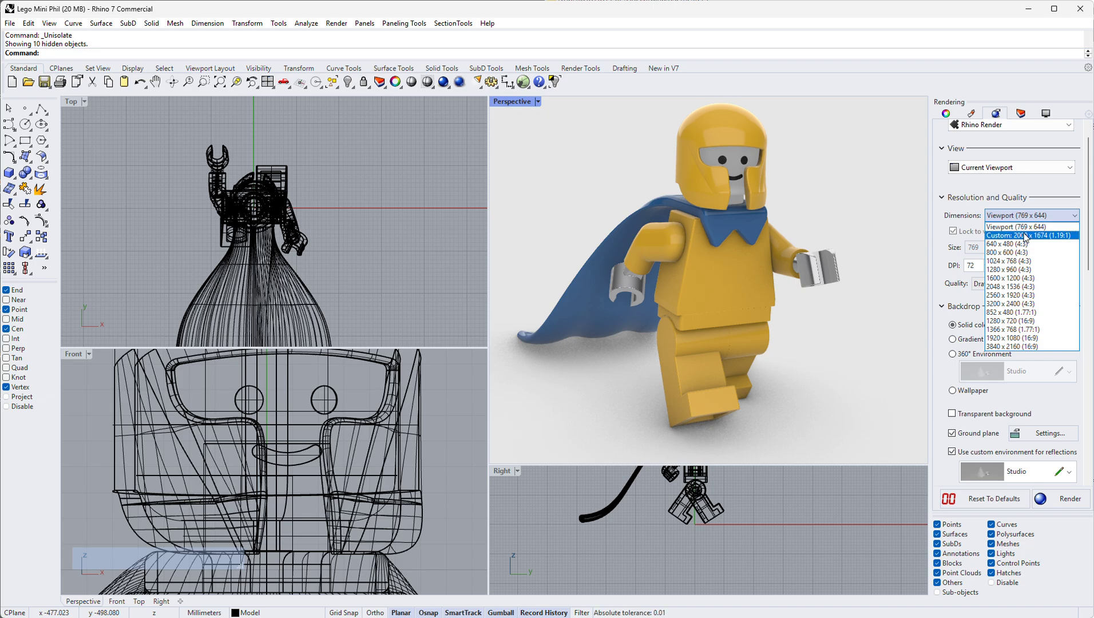
pyautogui.click(1022, 236)
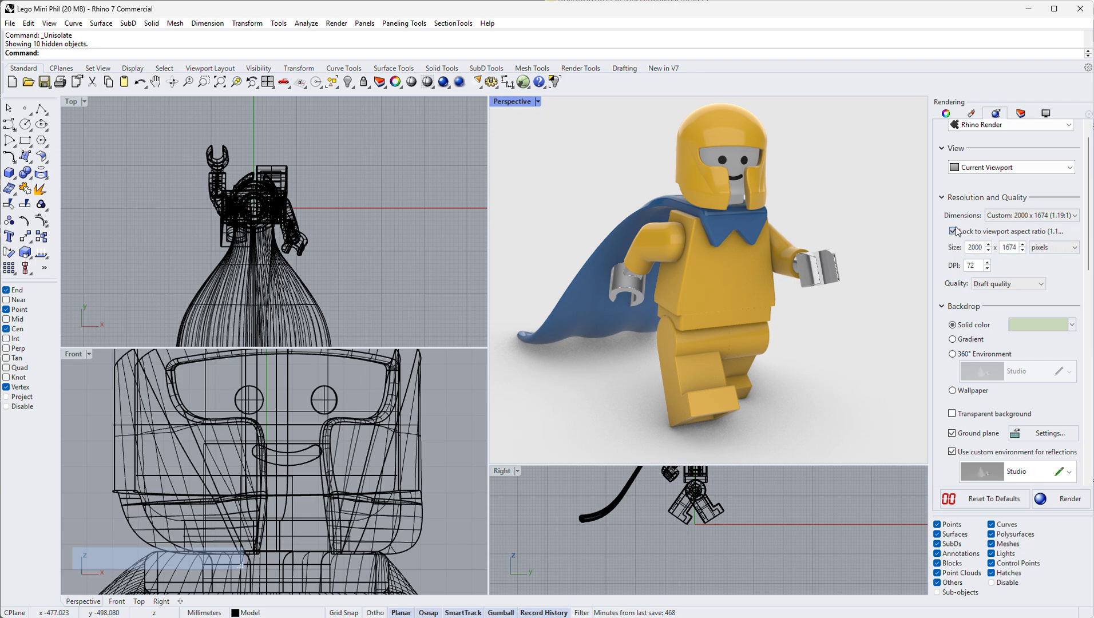
# Set the render width to 100 pixels with the viewport aspect ratio locked
pyautogui.doubleClick(981, 247)
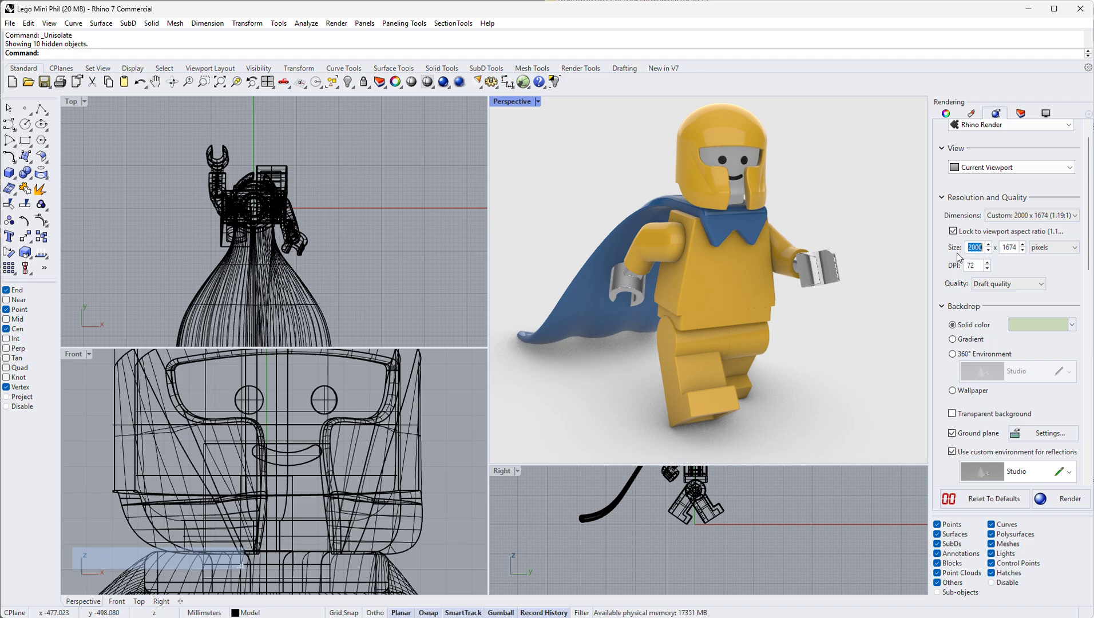
pyautogui.write('100')
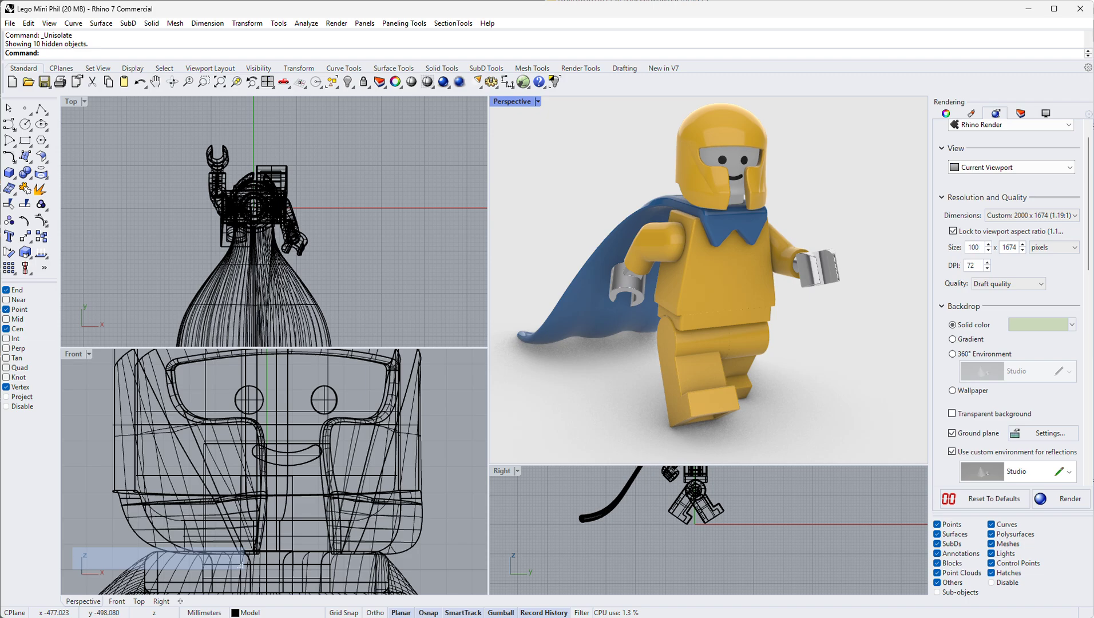
pyautogui.press('Return')
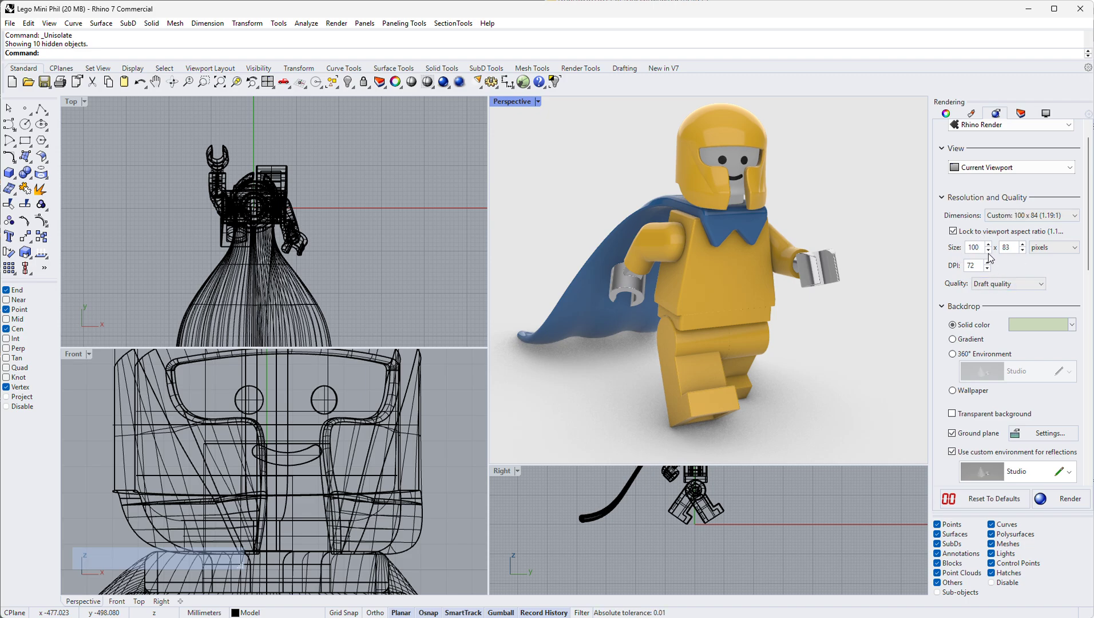
# Set the render width to 2000 pixels and open the DPI value for editing
pyautogui.click(973, 247)
pyautogui.doubleClick(973, 247)
pyautogui.write('2000')
pyautogui.press('Return')
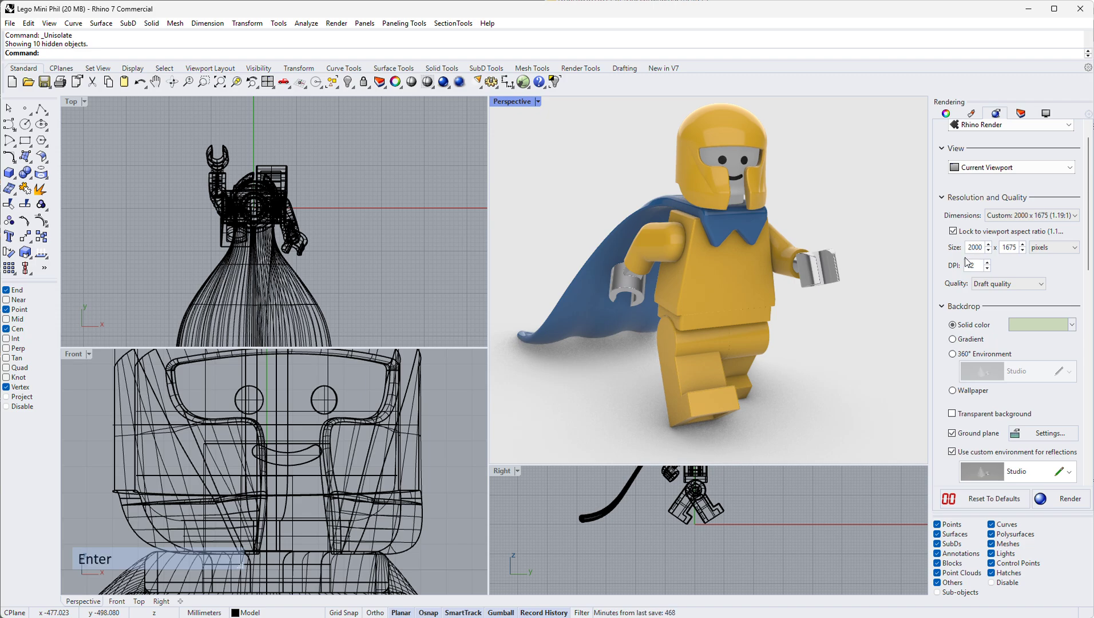
pyautogui.doubleClick(974, 266)
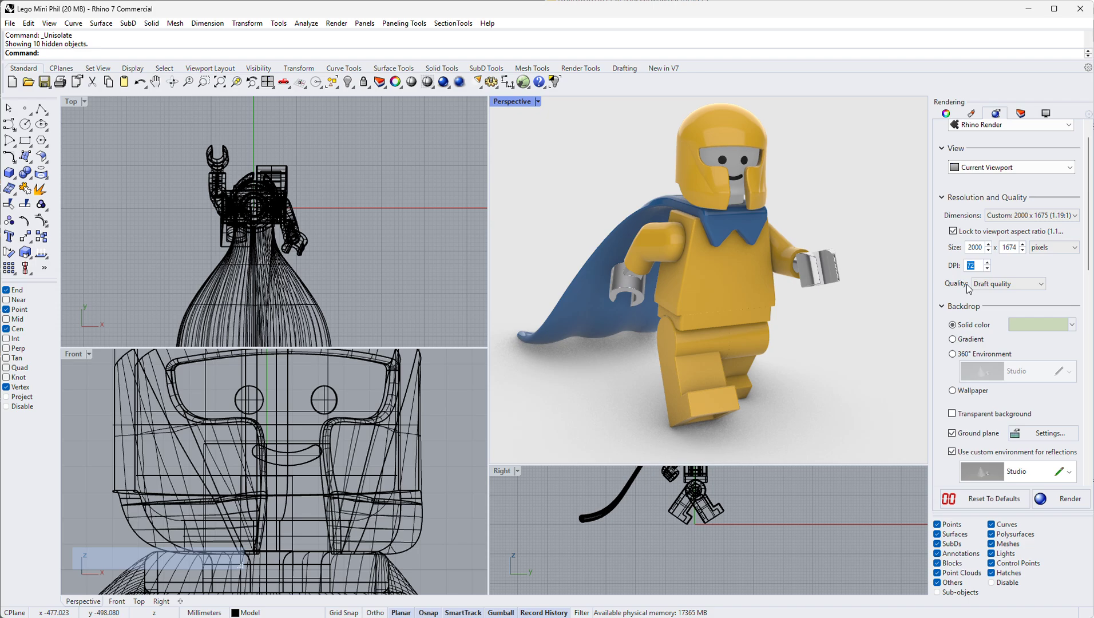
# Try a render resolution of 300 DPI and return the DPI to 72
pyautogui.write('300')
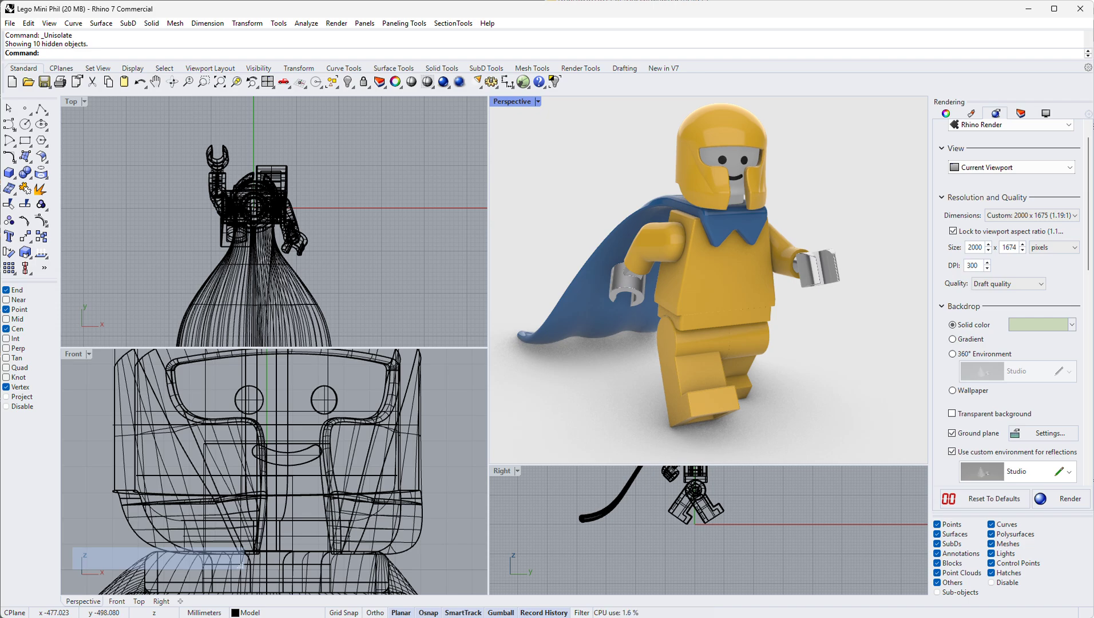
pyautogui.press('BackSpace')
pyautogui.press('BackSpace')
pyautogui.press('BackSpace')
pyautogui.write('7')
# Choose Draft quality for the render and set its dimensions to the Viewport size (769 x 644)
pyautogui.click(1009, 285)
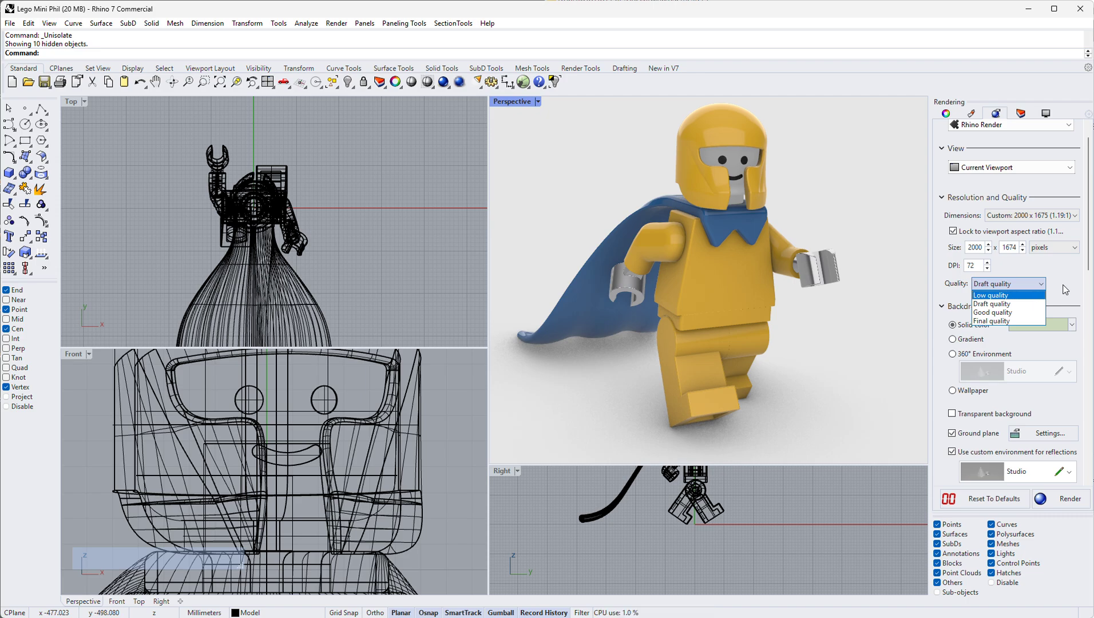
pyautogui.click(1009, 304)
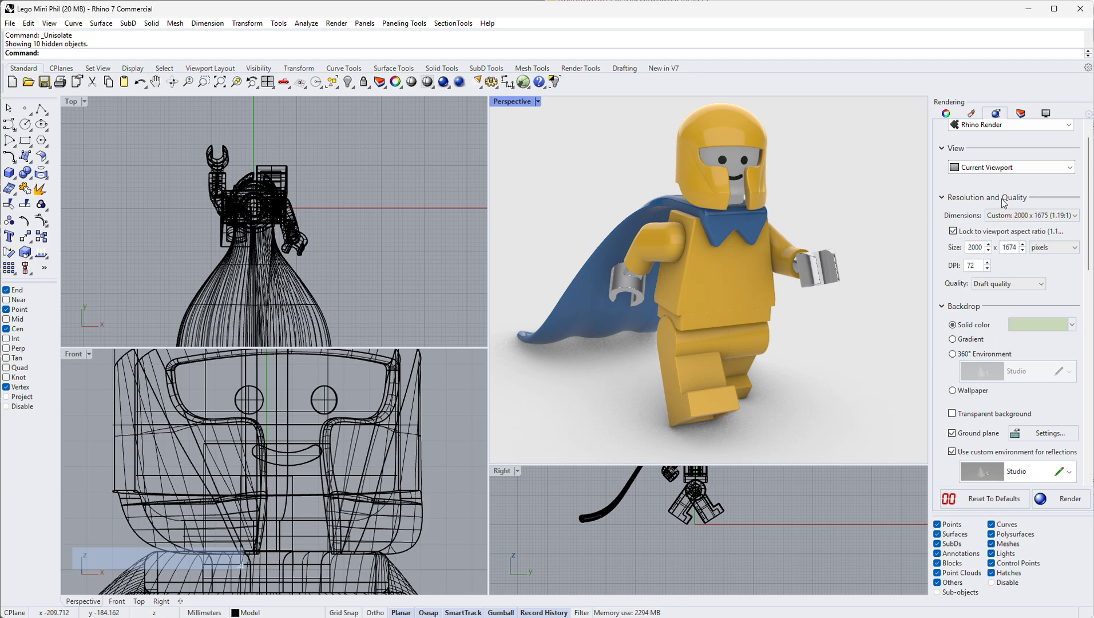
pyautogui.click(1002, 217)
pyautogui.click(1002, 228)
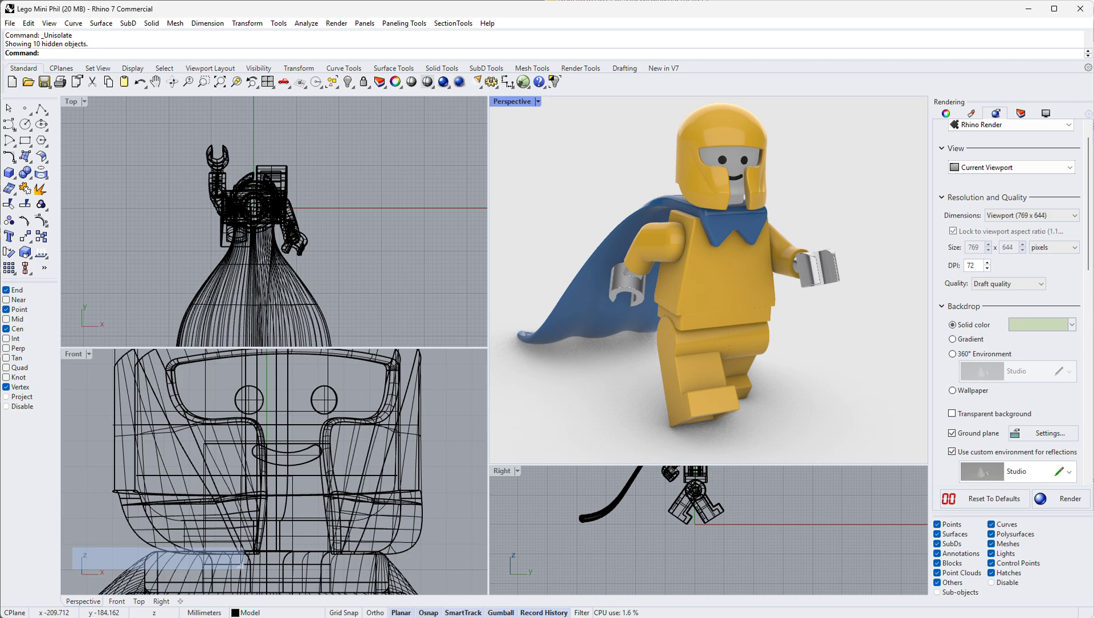
# Look at the solid backdrop color's definition in the color picker and cancel it
pyautogui.click(1090, 267)
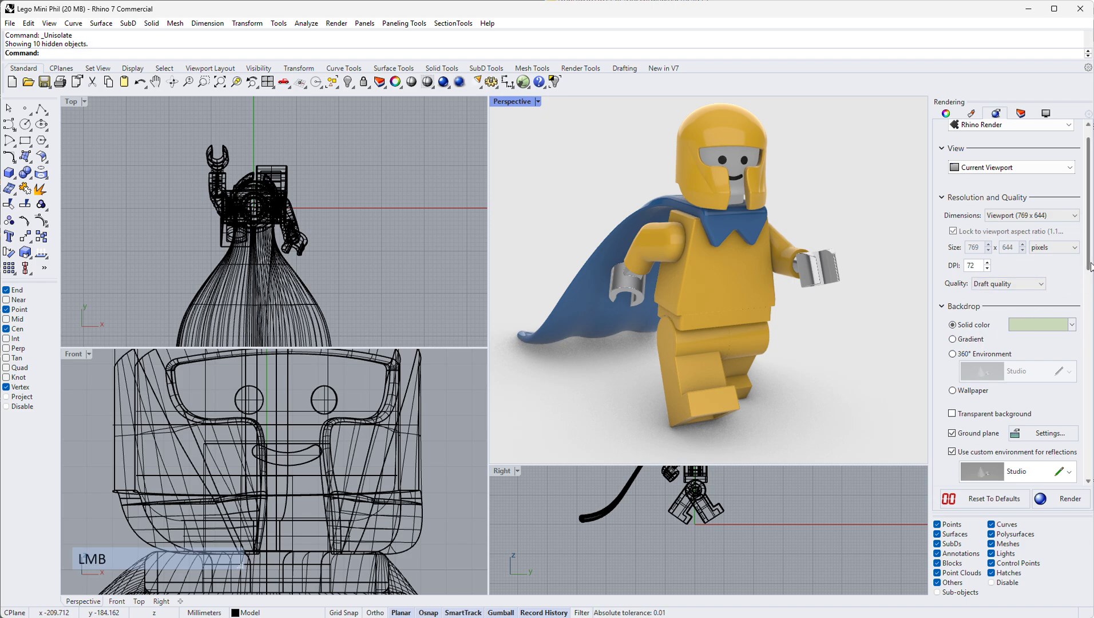
pyautogui.moveTo(1090, 267); pyautogui.dragTo(1090, 312)
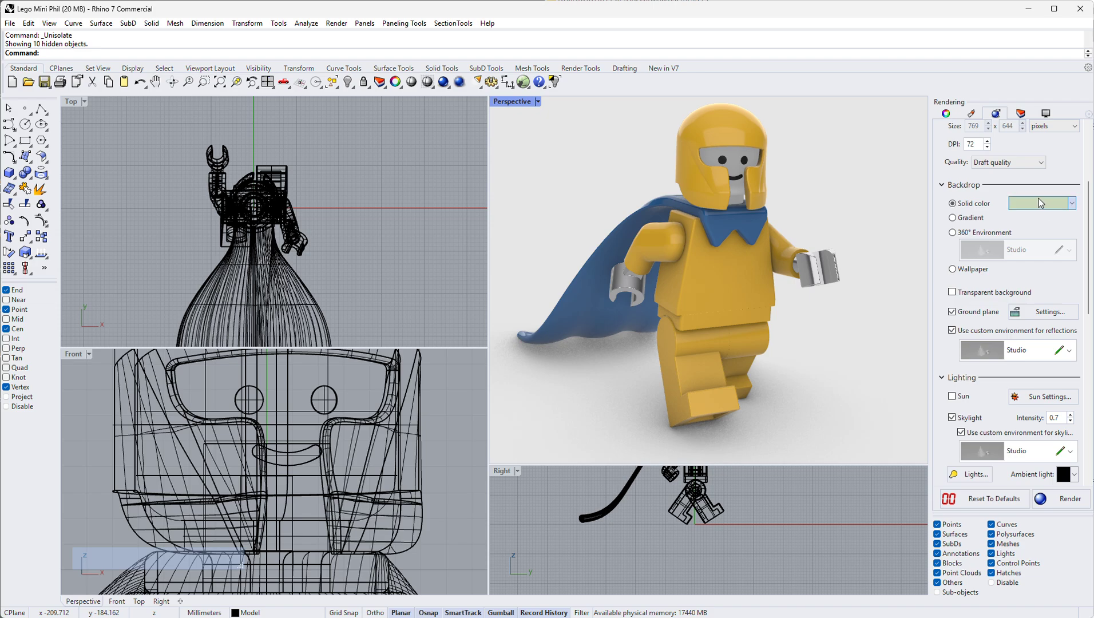
pyautogui.click(1021, 203)
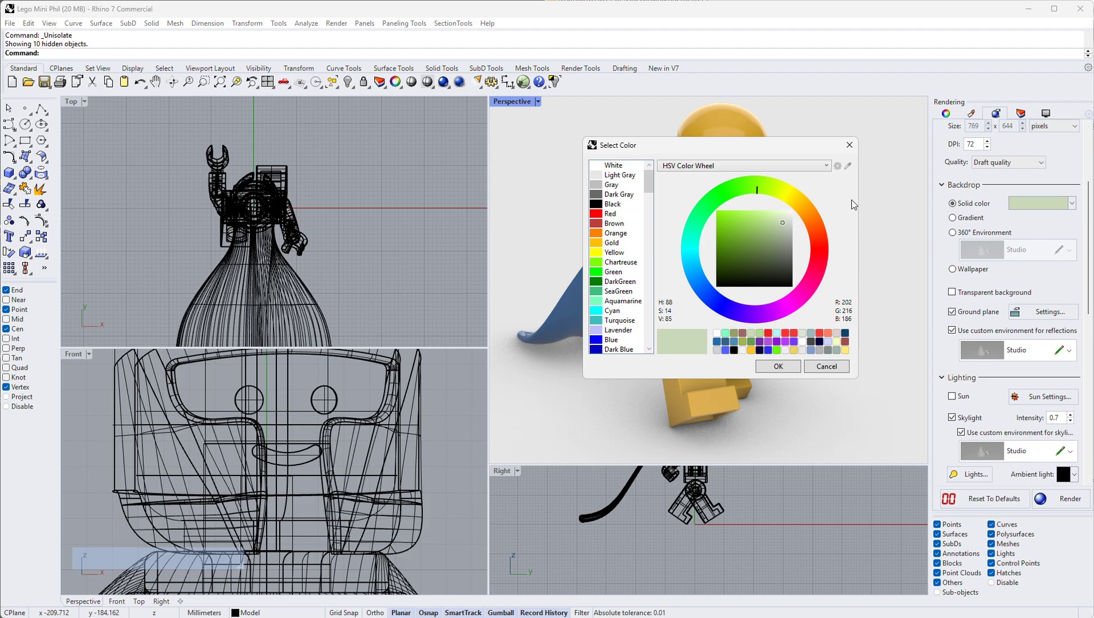
pyautogui.click(820, 366)
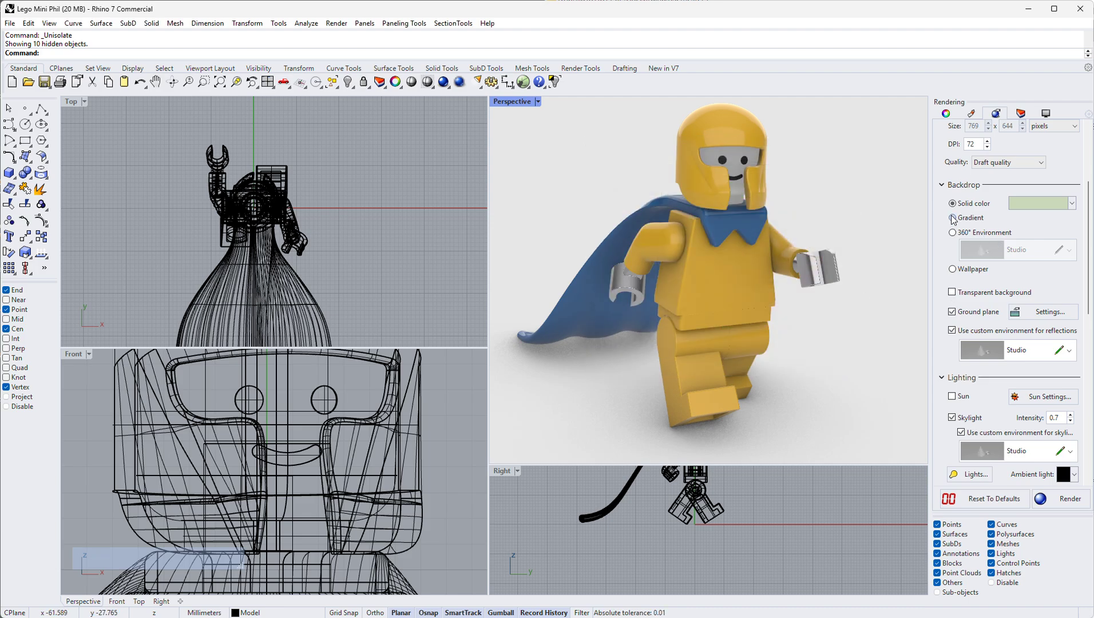
# Test-render a Gradient backdrop with its second color set to red (RGB 207, 38, 20), and stop and close the render
pyautogui.click(953, 218)
pyautogui.click(1047, 218)
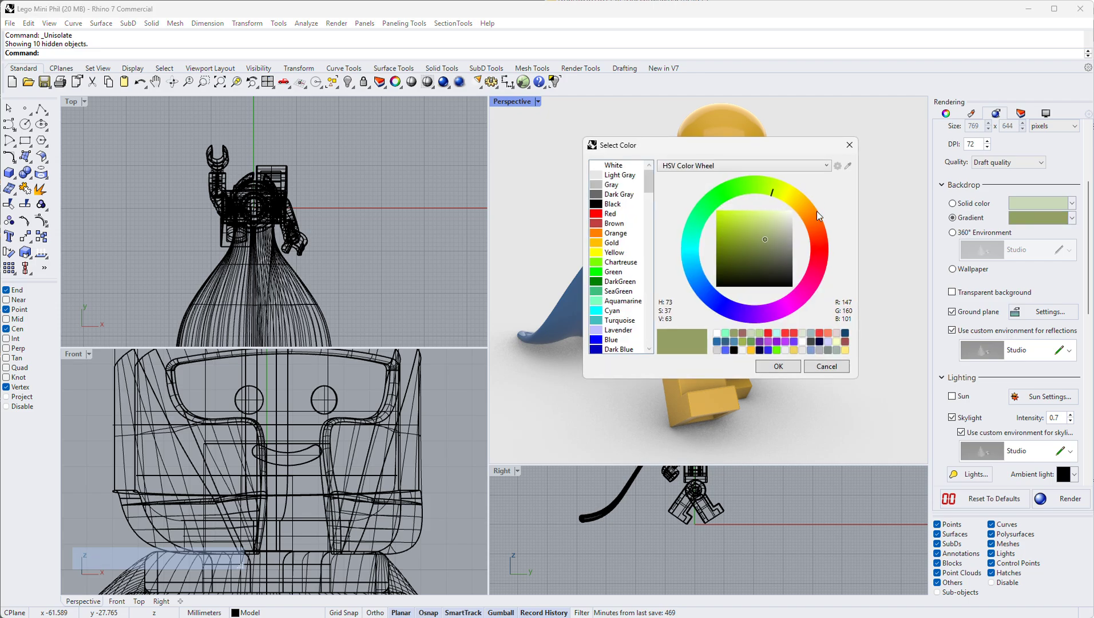
pyautogui.moveTo(773, 196)
pyautogui.mouseDown()
pyautogui.moveTo(823, 230)
pyautogui.moveTo(813, 243)
pyautogui.mouseUp()
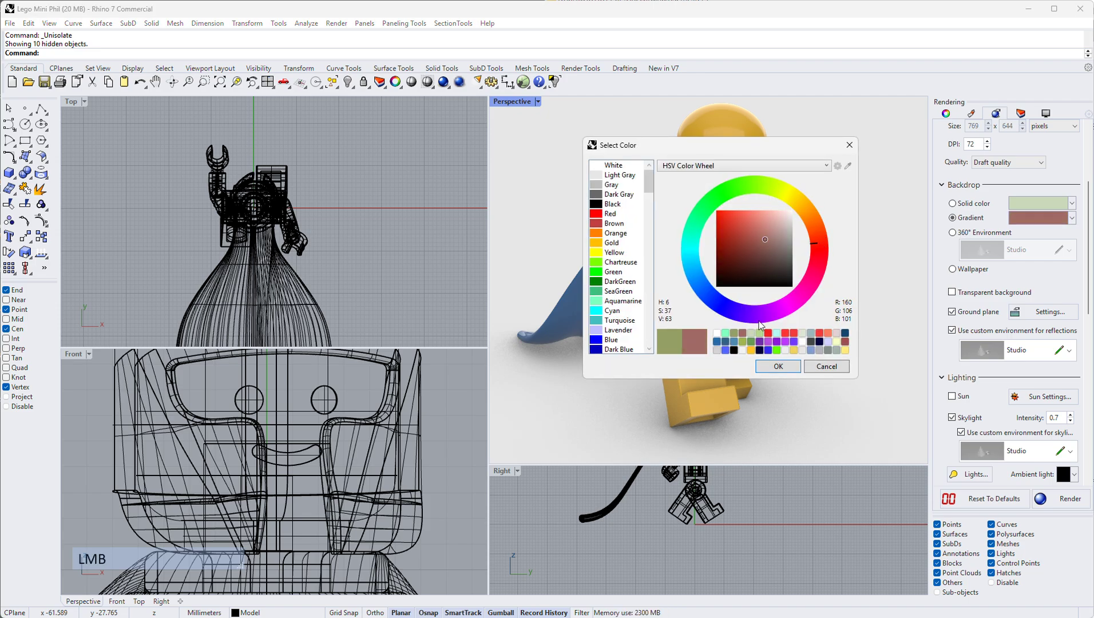
pyautogui.click(724, 226)
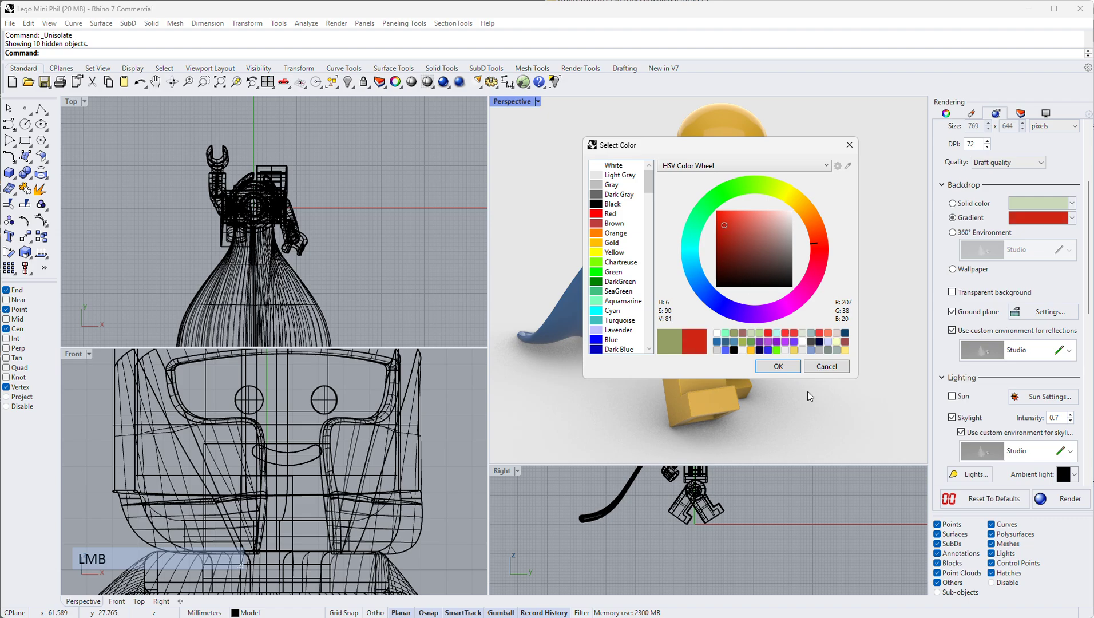
pyautogui.click(777, 366)
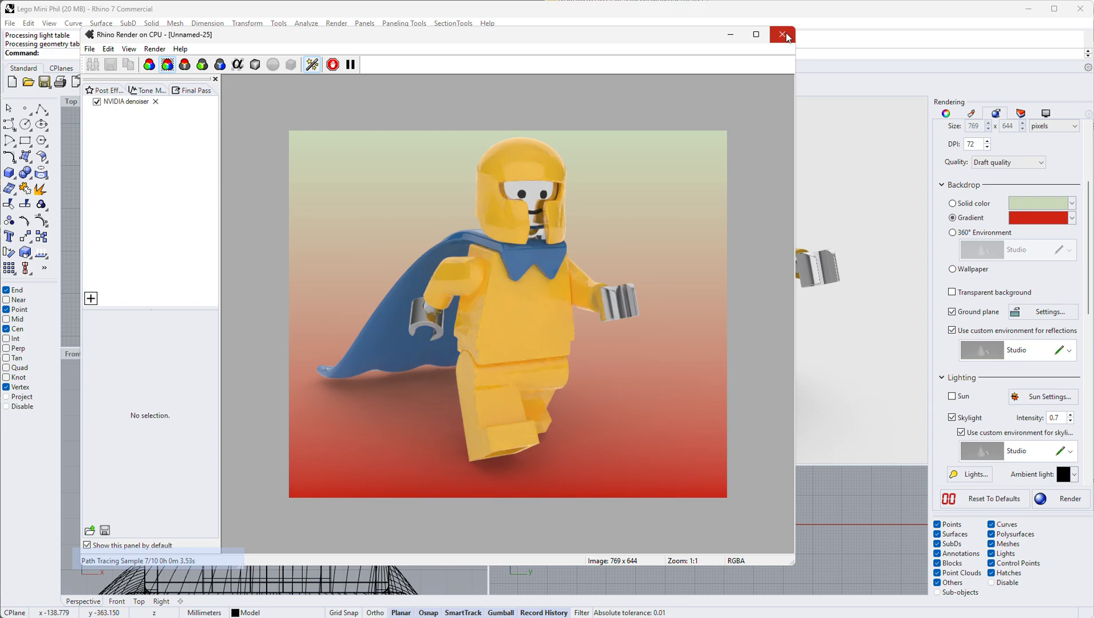
pyautogui.click(782, 34)
pyautogui.click(601, 342)
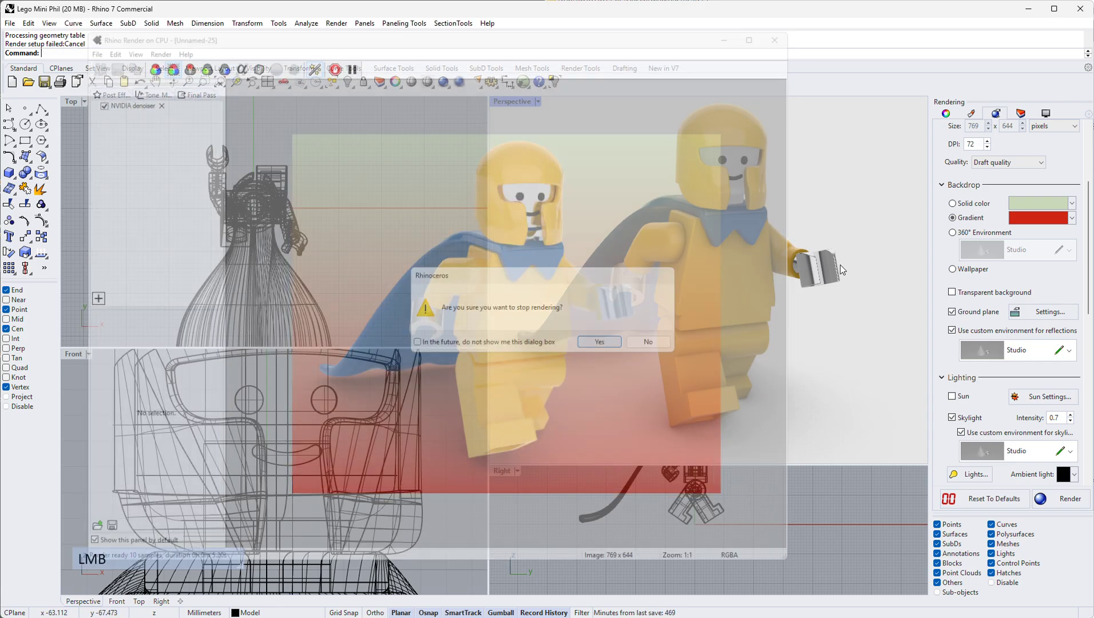
# Set the gradient backdrop's second color to the recently used olive green (RGB 147, 160, 101)
pyautogui.click(1045, 219)
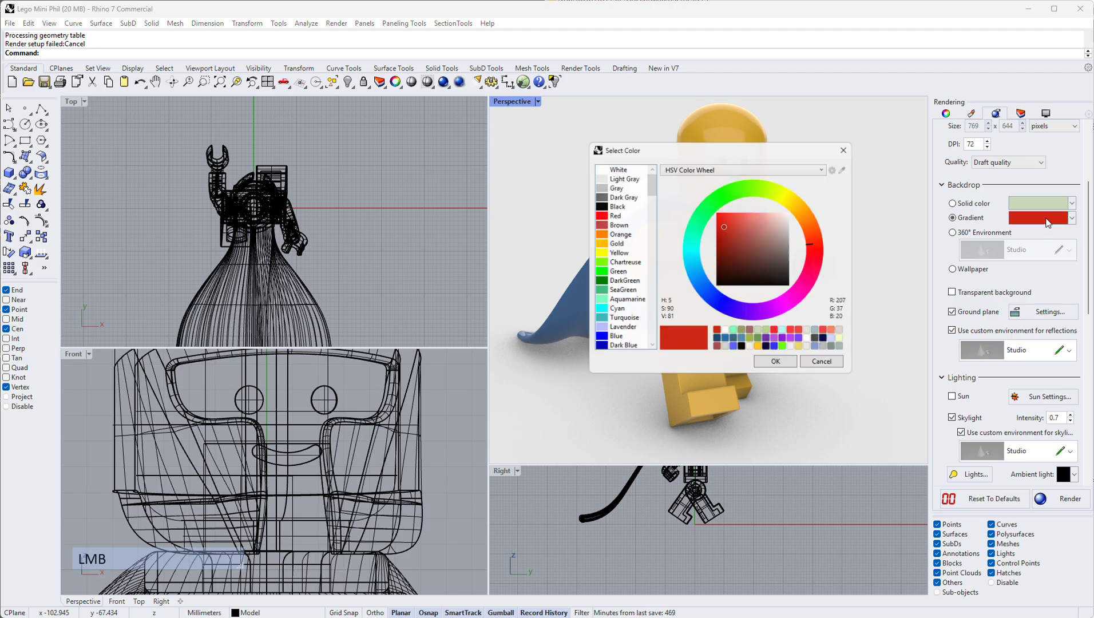
pyautogui.click(744, 336)
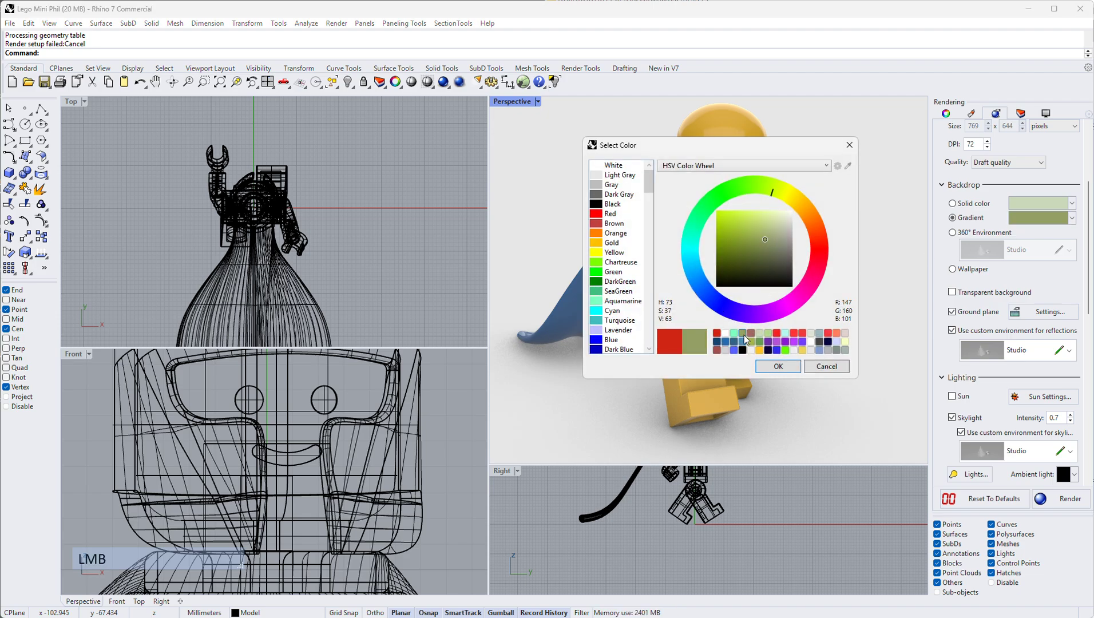
pyautogui.click(777, 366)
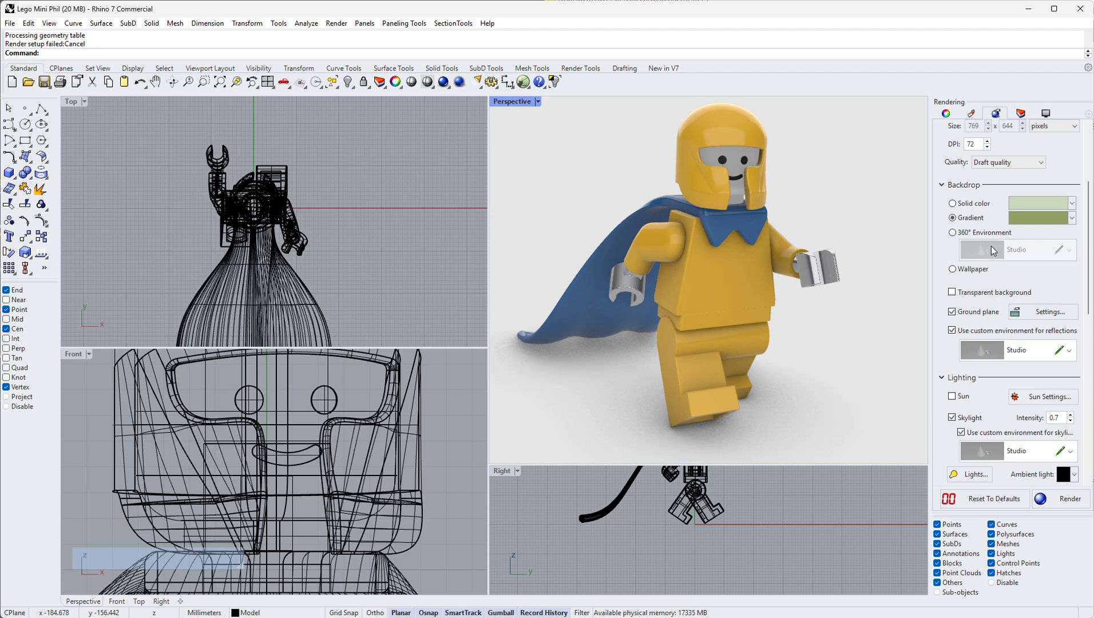
# Switch the backdrop to the Studio 360° Environment and examine its settings and the available environments
pyautogui.click(952, 233)
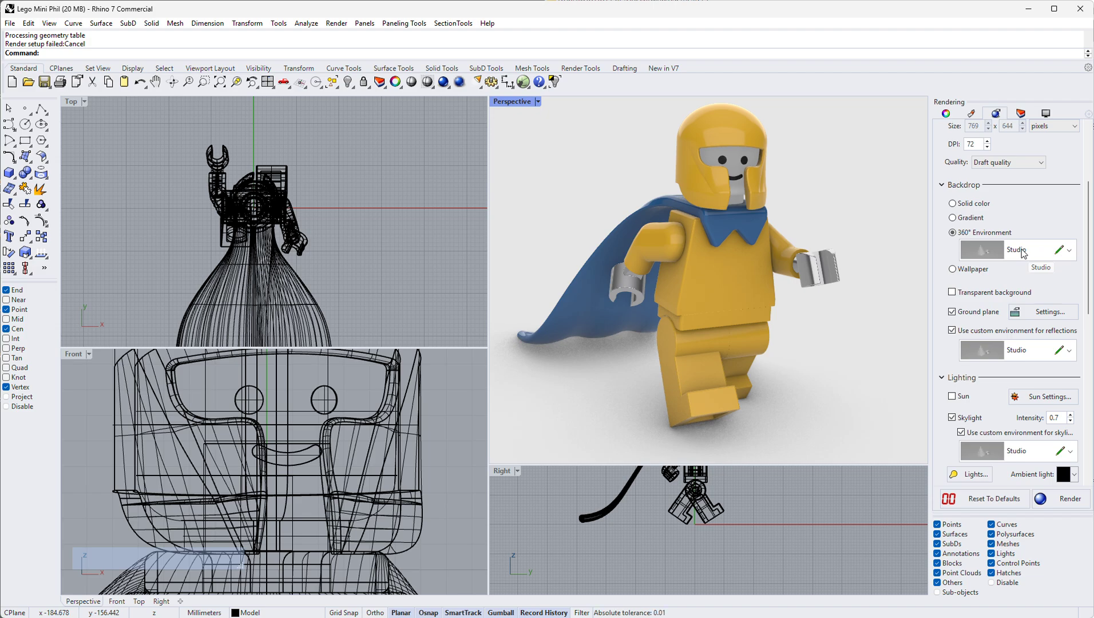
pyautogui.click(1059, 250)
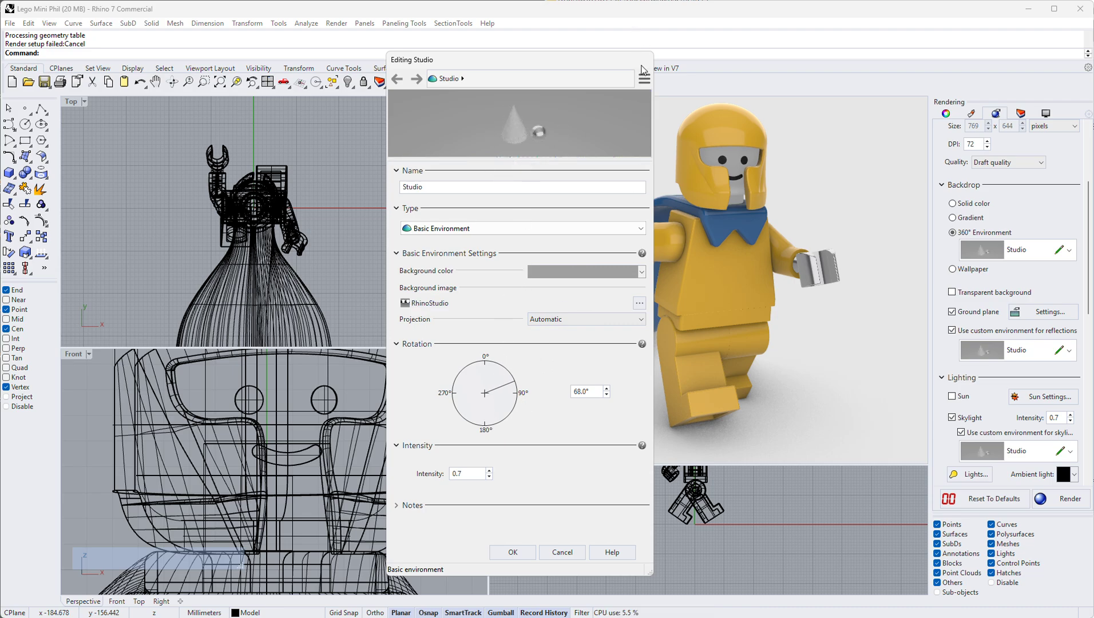
pyautogui.click(513, 552)
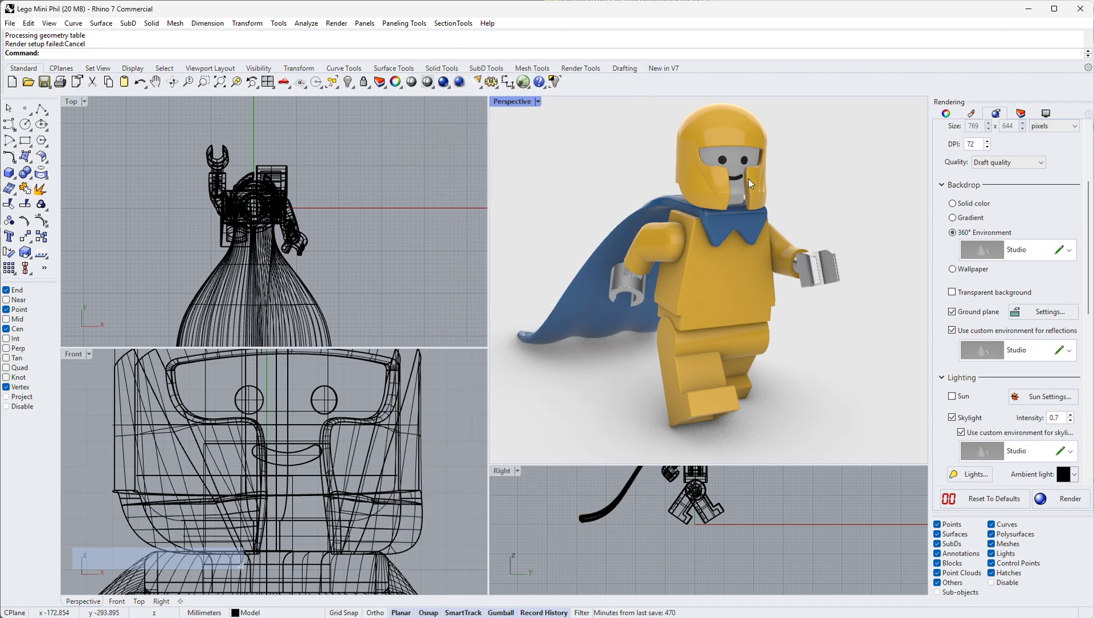
pyautogui.click(1019, 253)
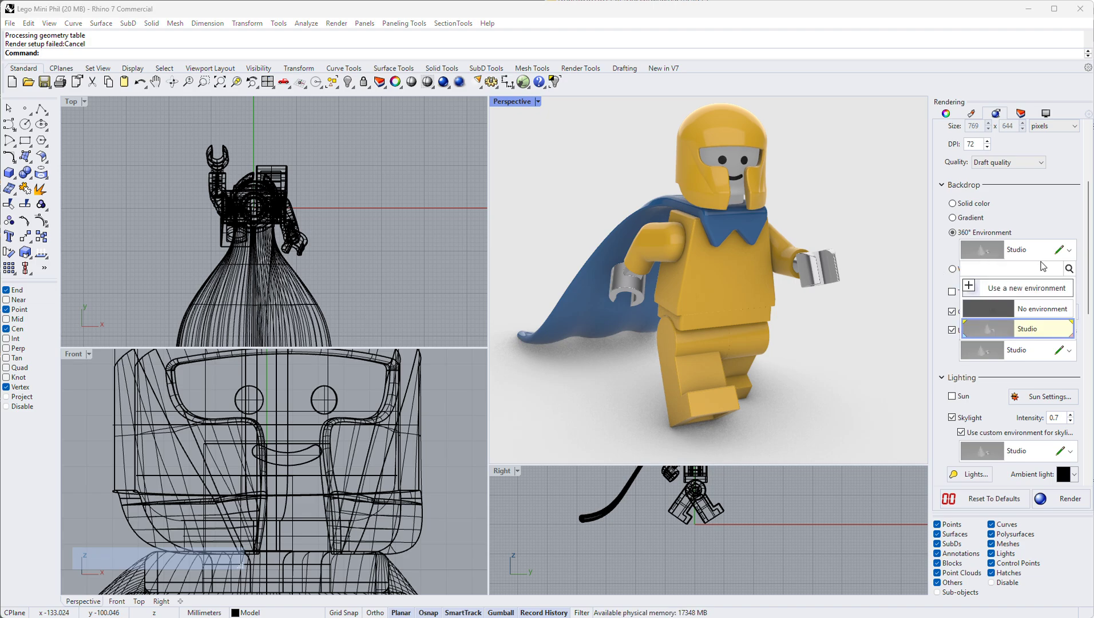
pyautogui.click(884, 225)
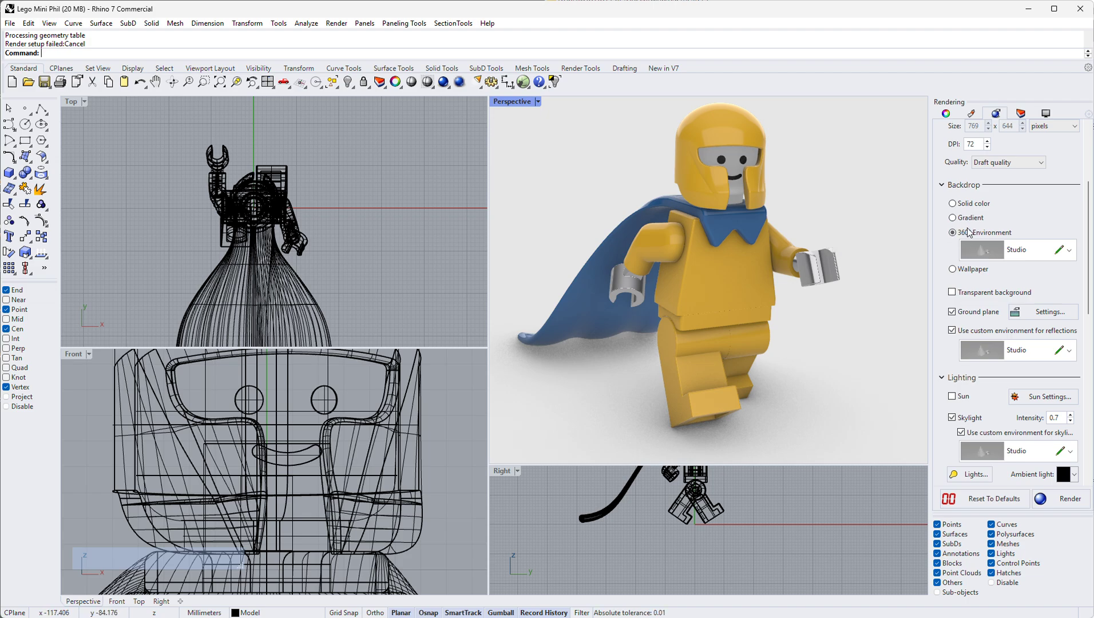
# Render the figure against the 360° Studio environment and close the render window
pyautogui.click(884, 191)
pyautogui.click(459, 81)
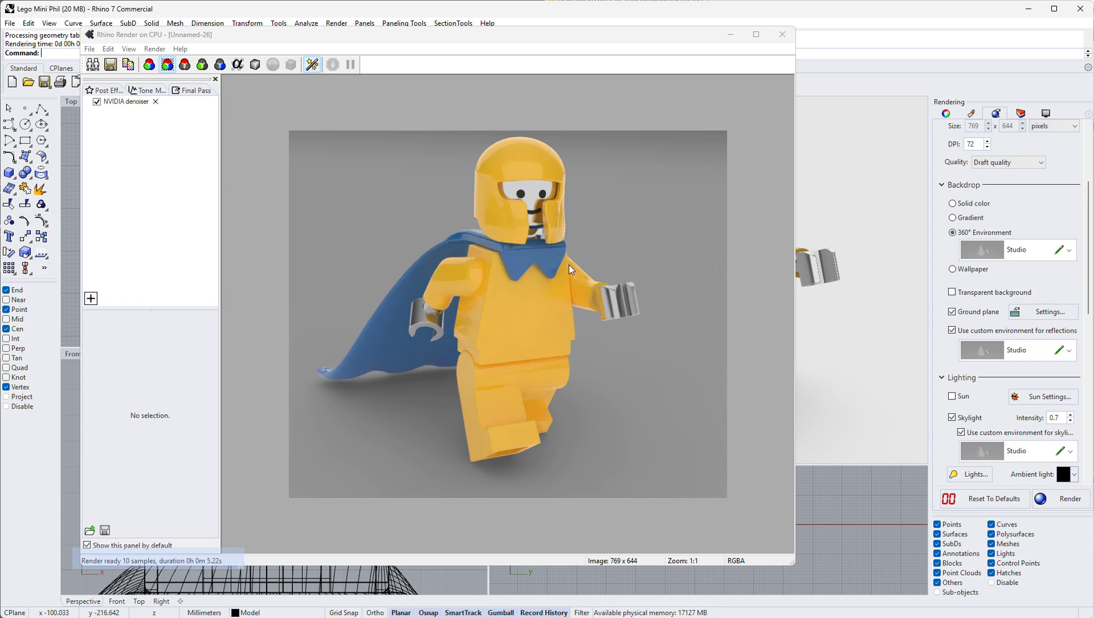
pyautogui.click(782, 34)
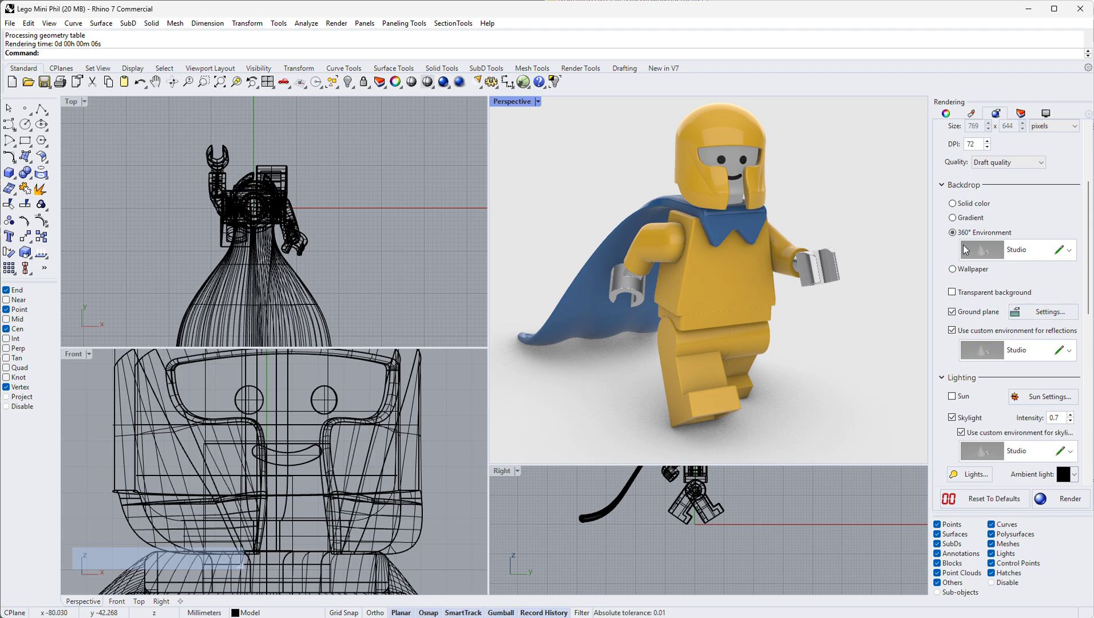
# Try the Wallpaper backdrop, return to Solid color with Transparent background enabled, and render the figure from a slightly turned view
pyautogui.click(953, 269)
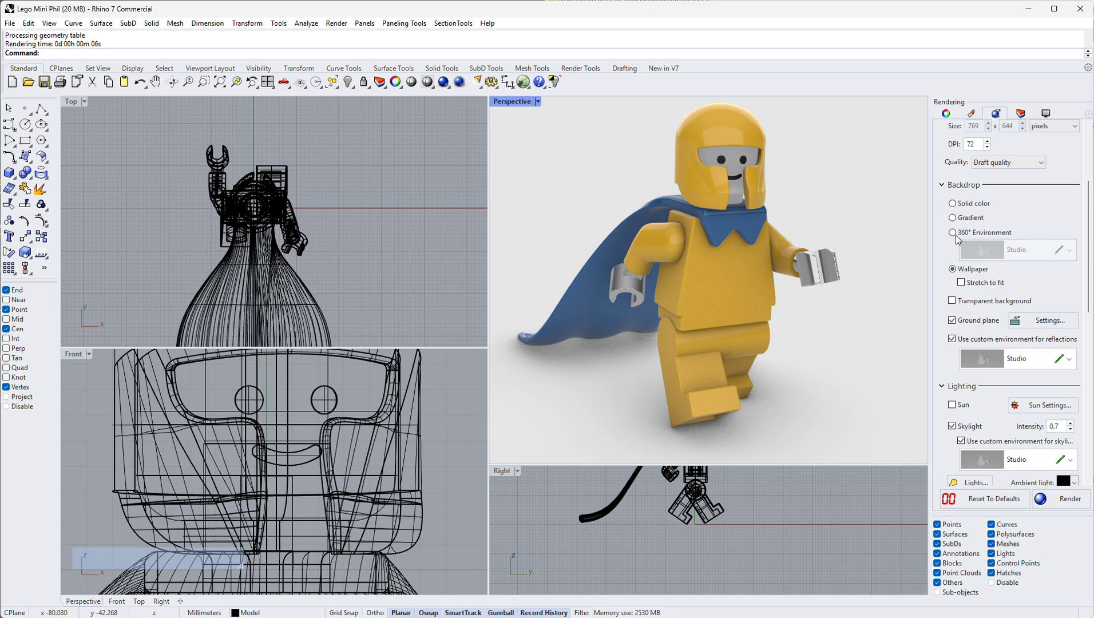
pyautogui.click(952, 203)
pyautogui.click(951, 292)
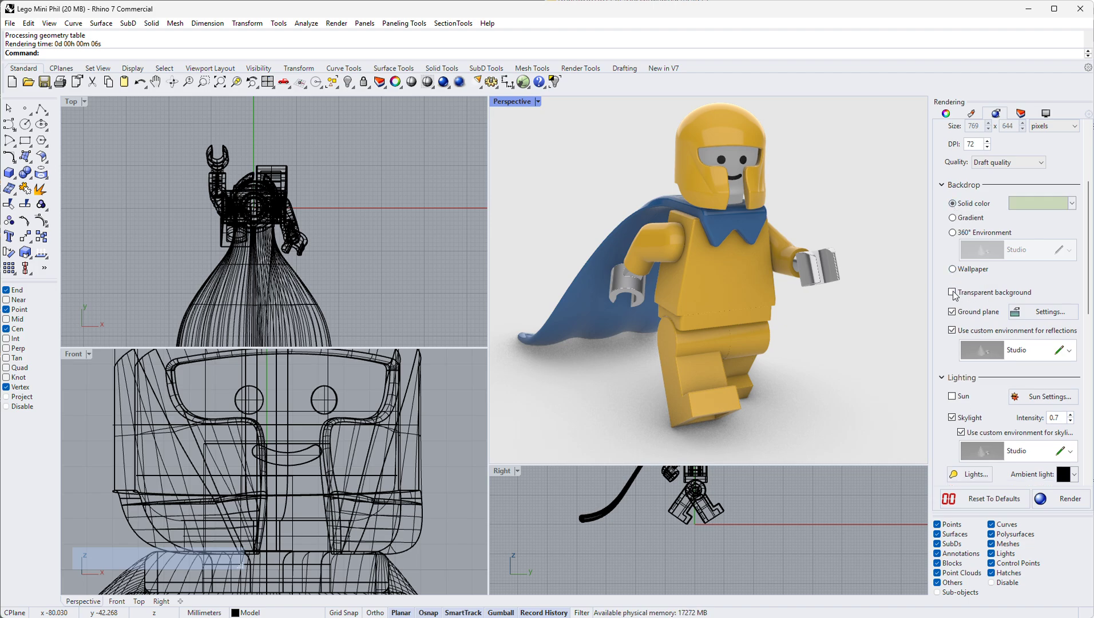
pyautogui.click(848, 191)
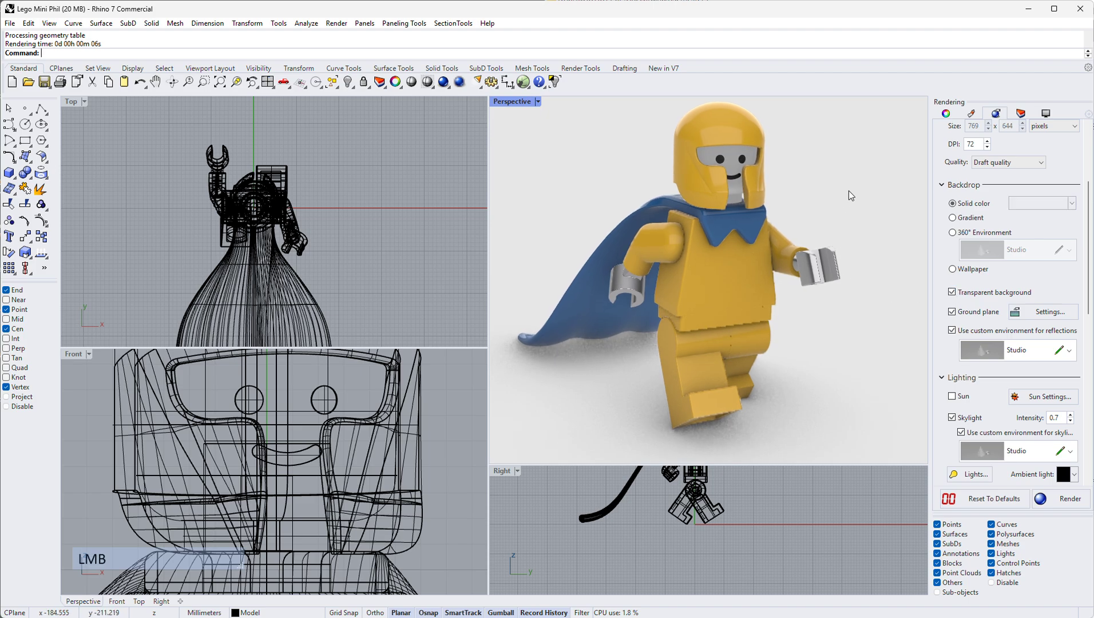
pyautogui.moveTo(847, 190); pyautogui.dragTo(781, 154, button='right')
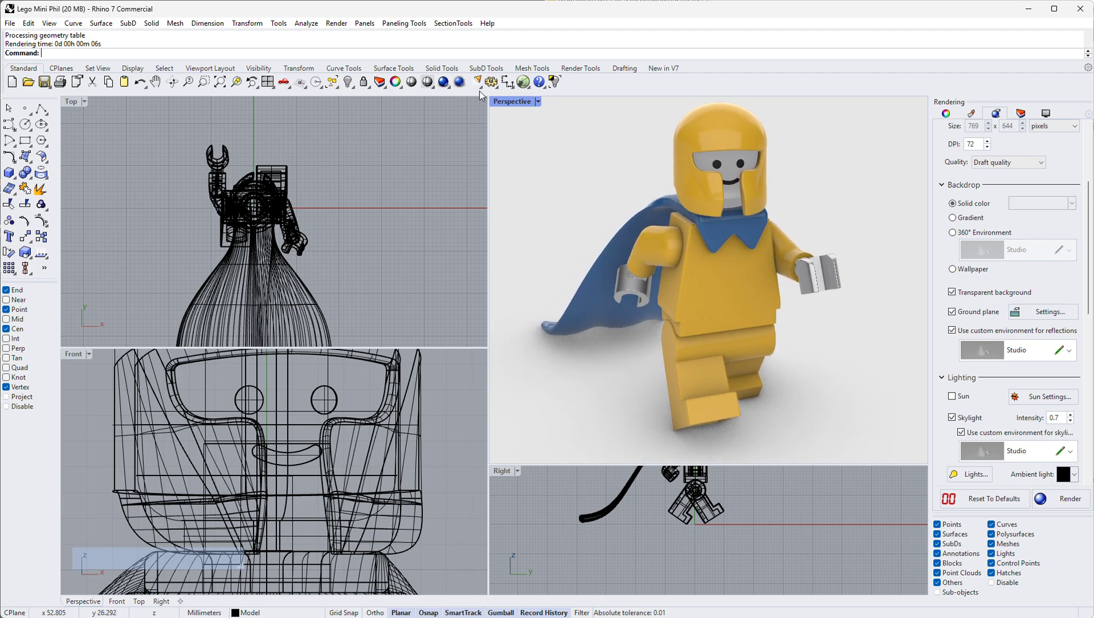
pyautogui.click(458, 81)
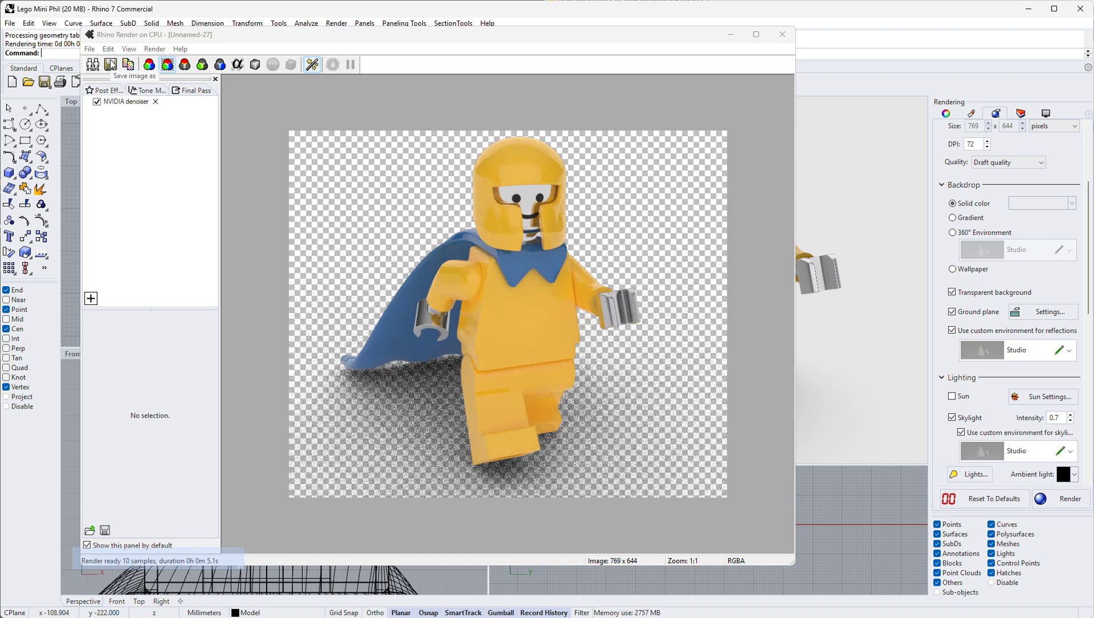
# Choose Portable Network Graphics (*.png) as the render's save format, cancel the save, and close the render window
pyautogui.click(112, 65)
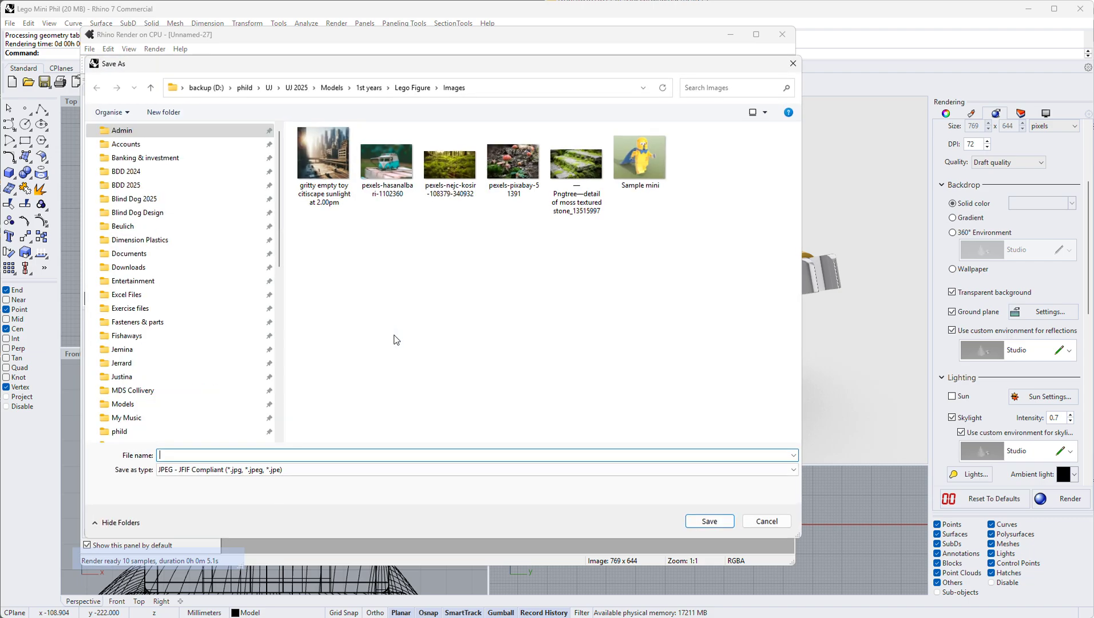
pyautogui.click(186, 470)
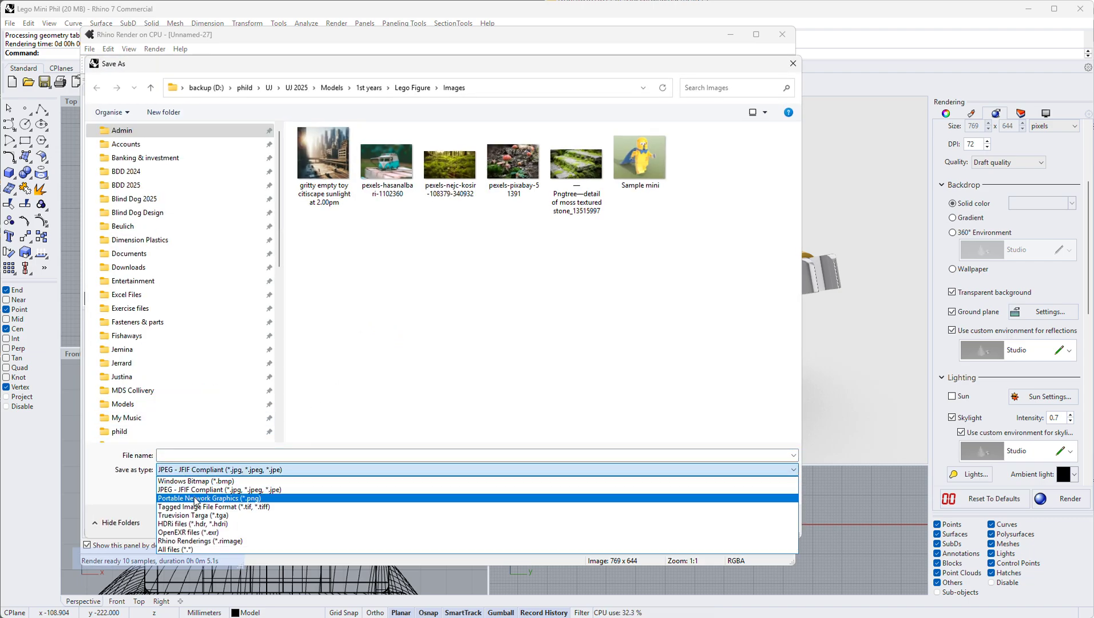
pyautogui.click(196, 502)
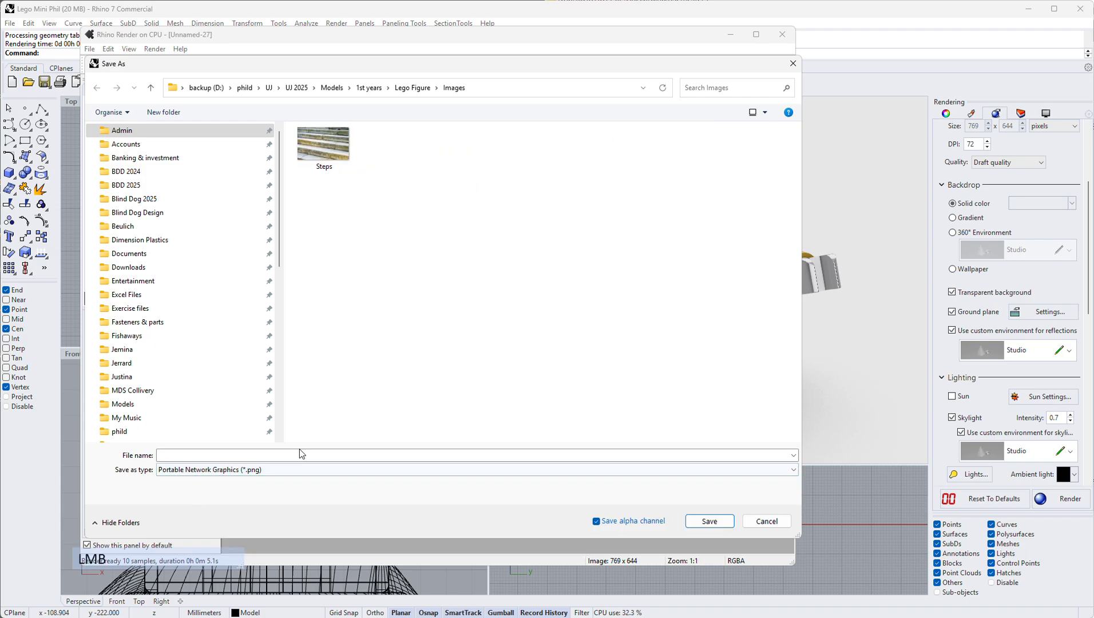
pyautogui.click(767, 522)
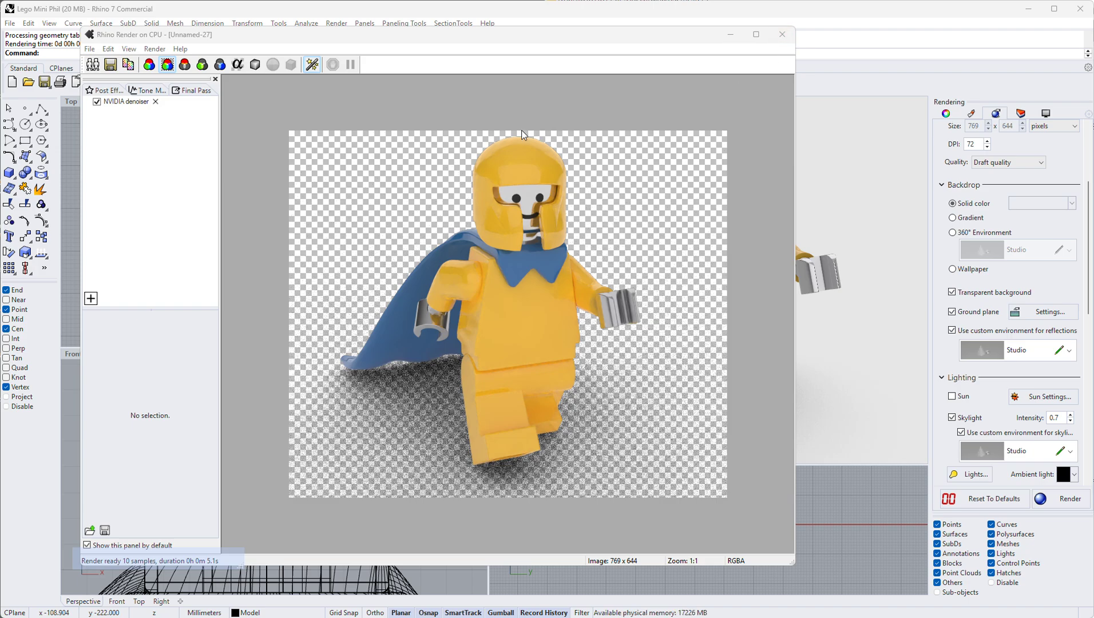
pyautogui.click(782, 34)
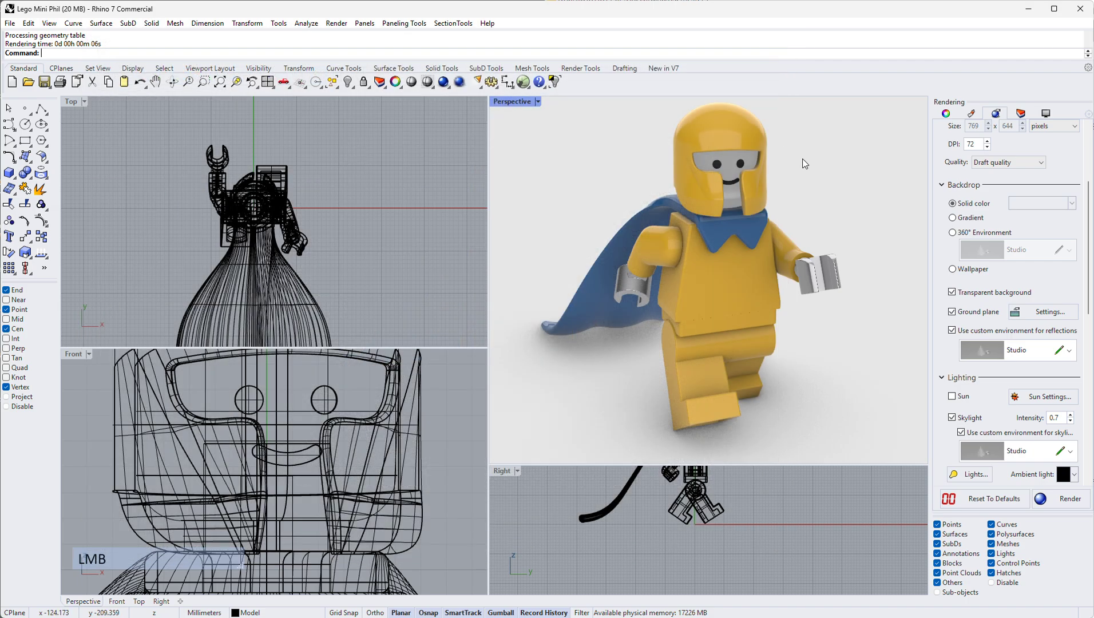
# Turn off the transparent background and the ground plane for the render
pyautogui.click(952, 291)
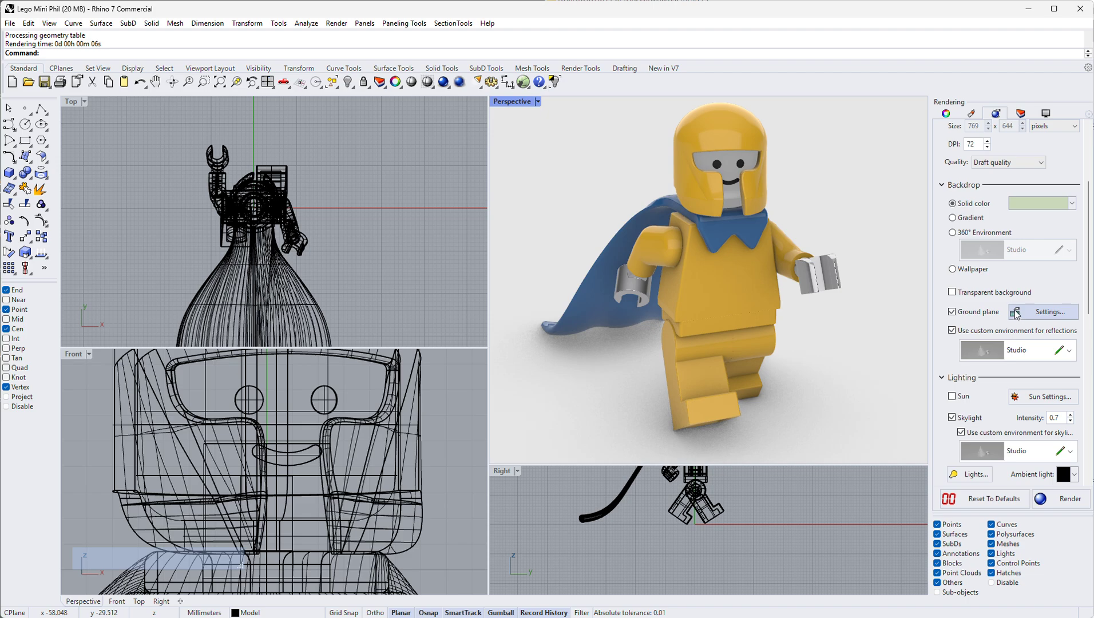
pyautogui.click(951, 312)
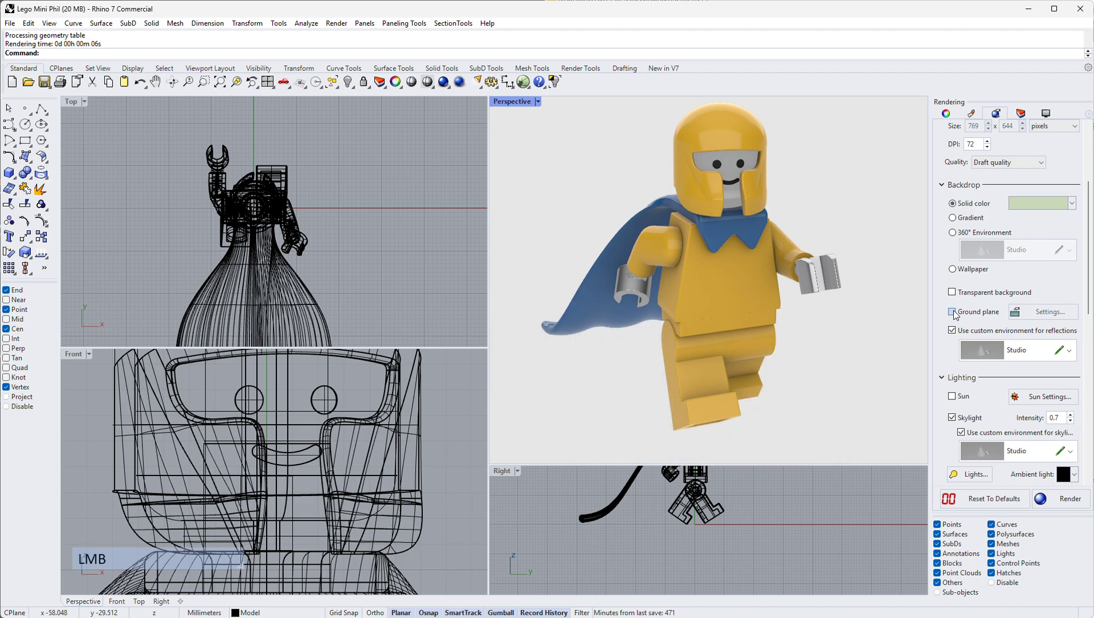
# Render the figure without the ground plane and close the render window
pyautogui.click(474, 83)
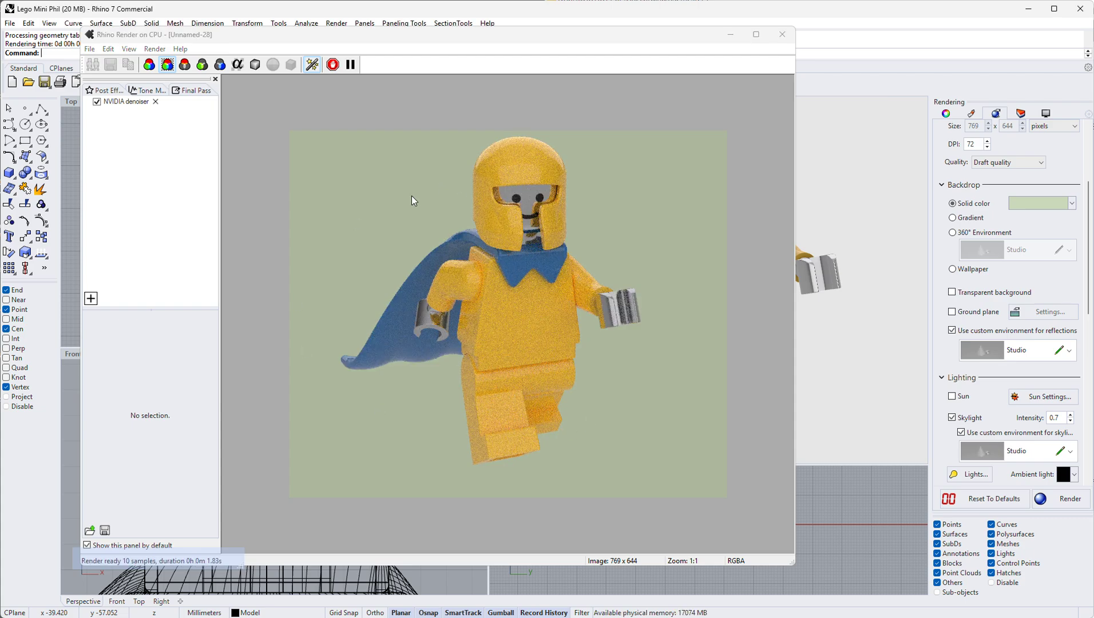
pyautogui.click(782, 34)
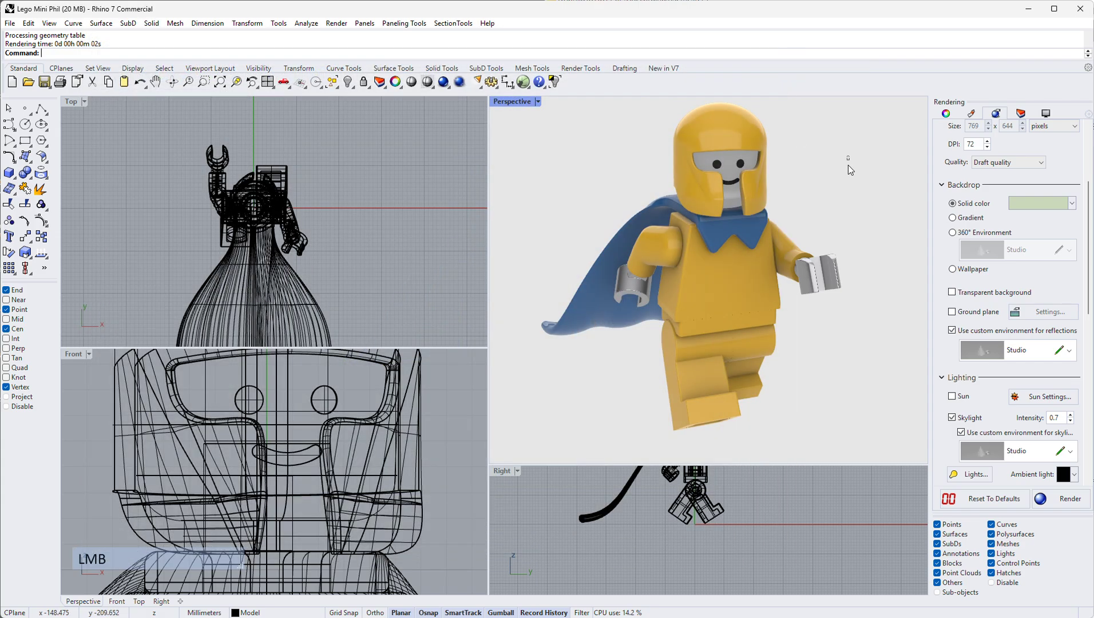
# Turn the ground plane back on and set its effect to use the SS material
pyautogui.click(952, 312)
pyautogui.click(1022, 319)
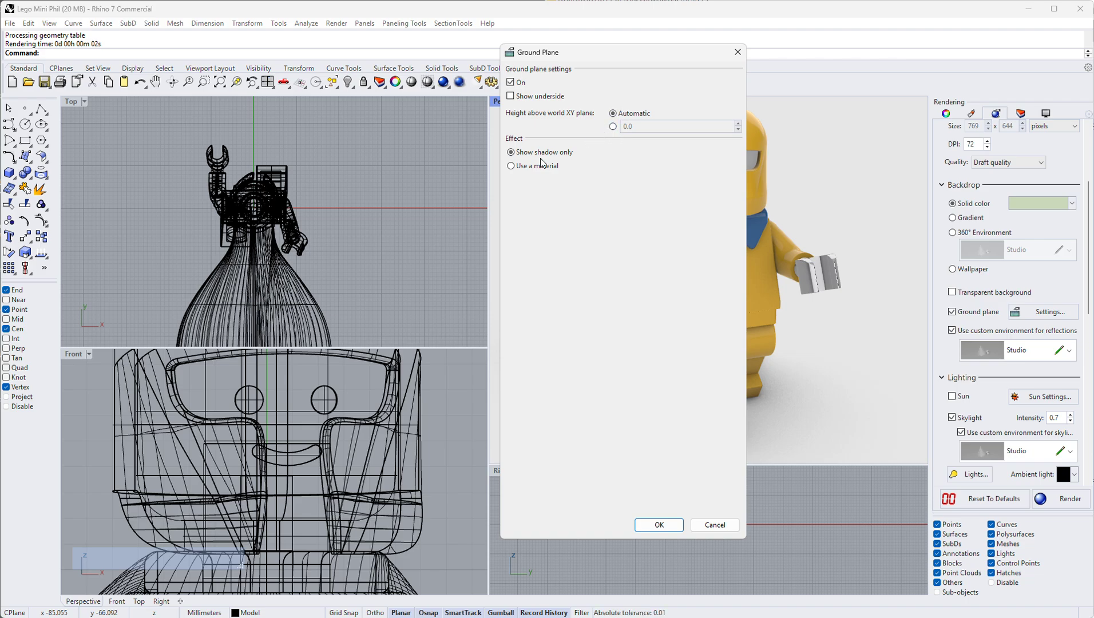
pyautogui.click(510, 166)
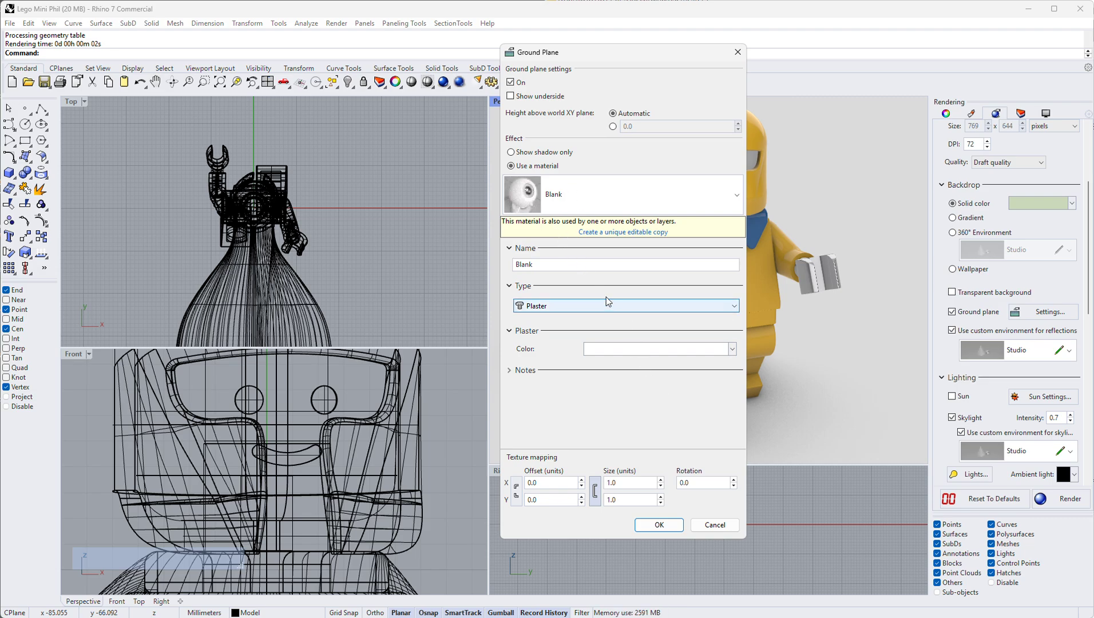
pyautogui.click(604, 193)
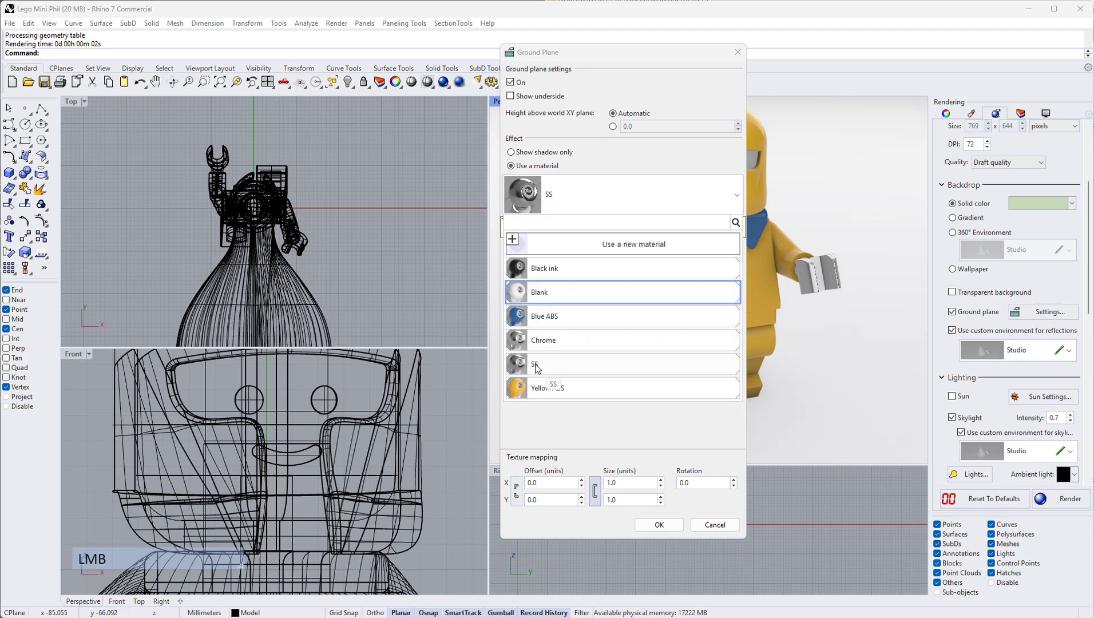
pyautogui.click(538, 366)
pyautogui.click(658, 525)
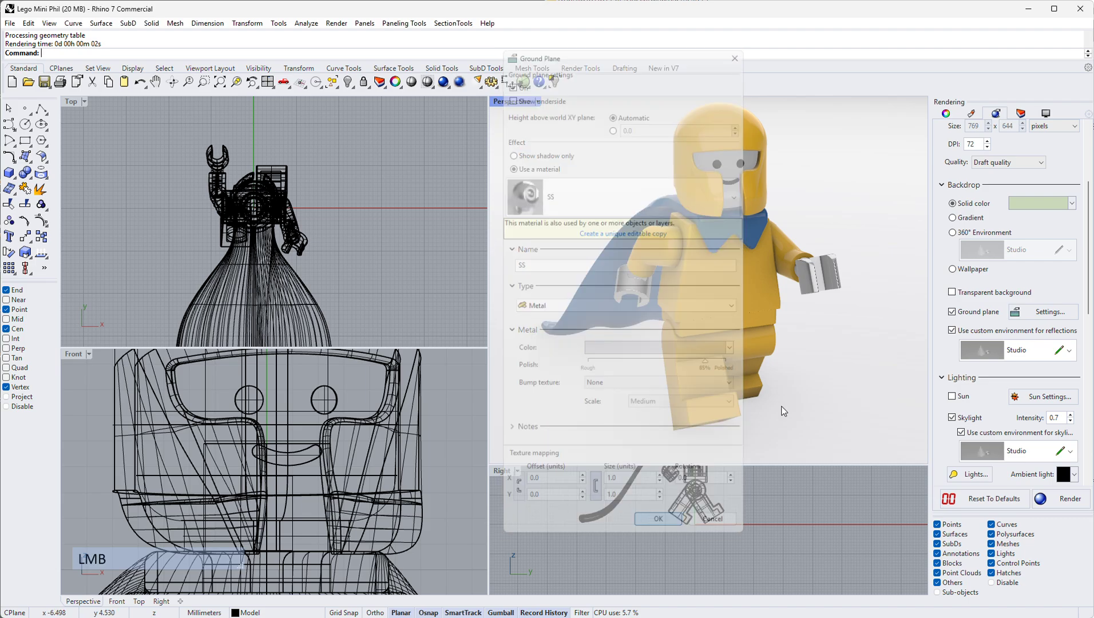
# Render the figure on the SS metal ground plane, then stop the rendering and close its window
pyautogui.click(459, 82)
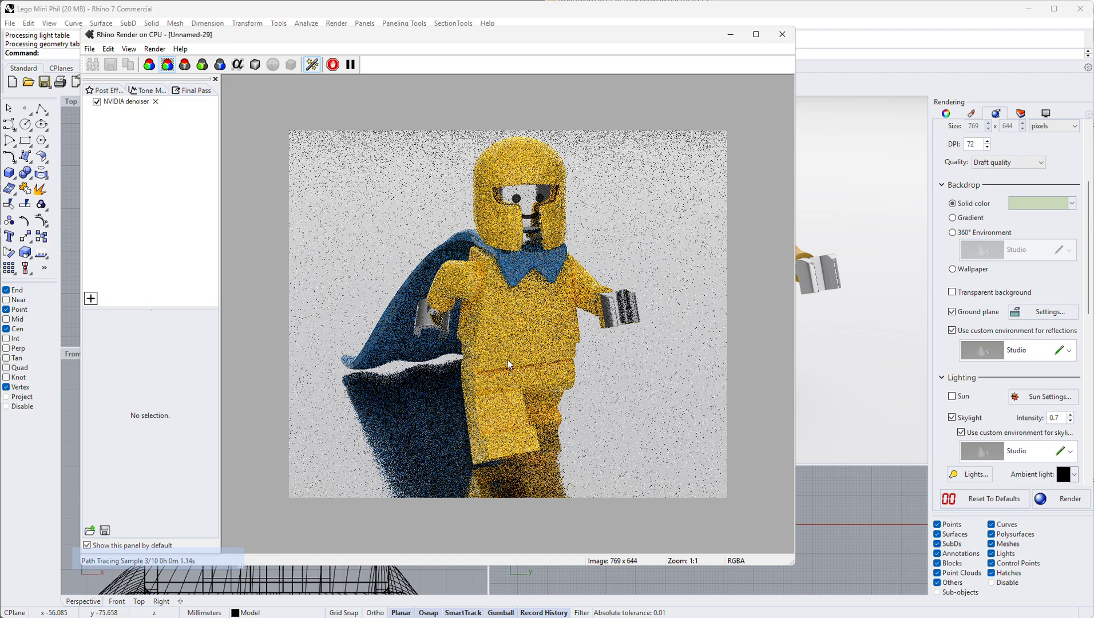
pyautogui.click(782, 36)
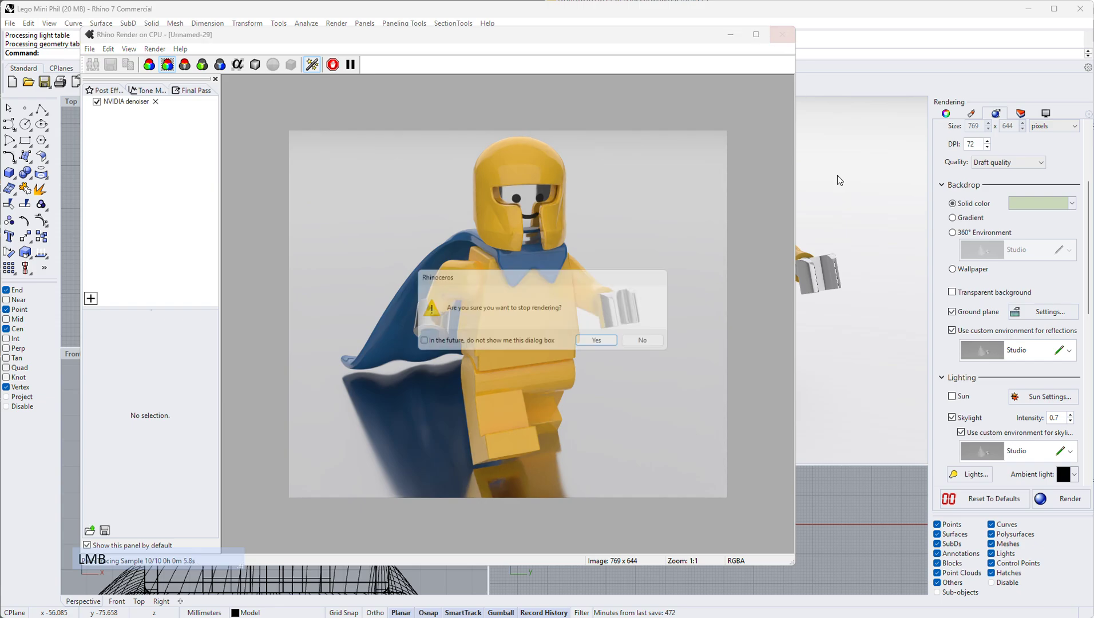
pyautogui.click(620, 343)
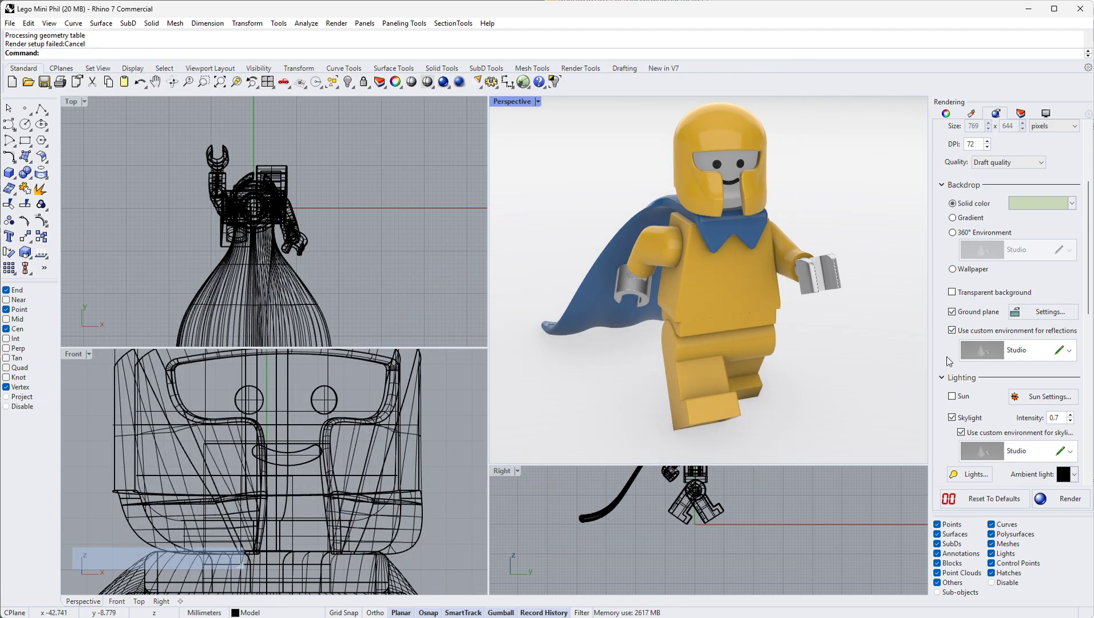
# Change the ground plane's material to Blank and test-render the figure, closing the render window
pyautogui.click(1021, 313)
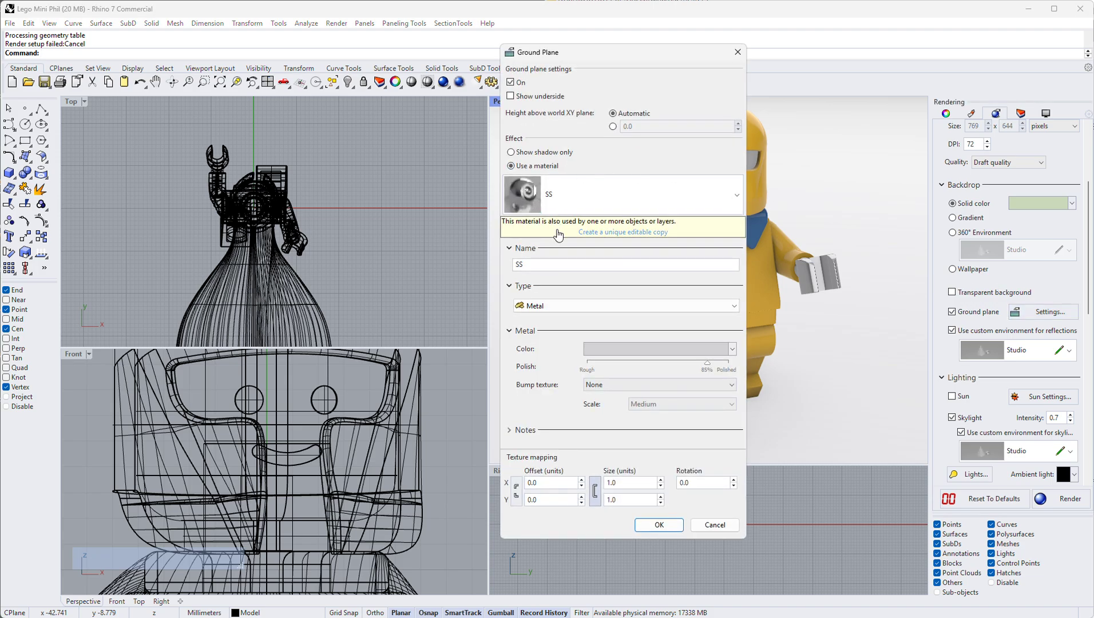
pyautogui.click(575, 187)
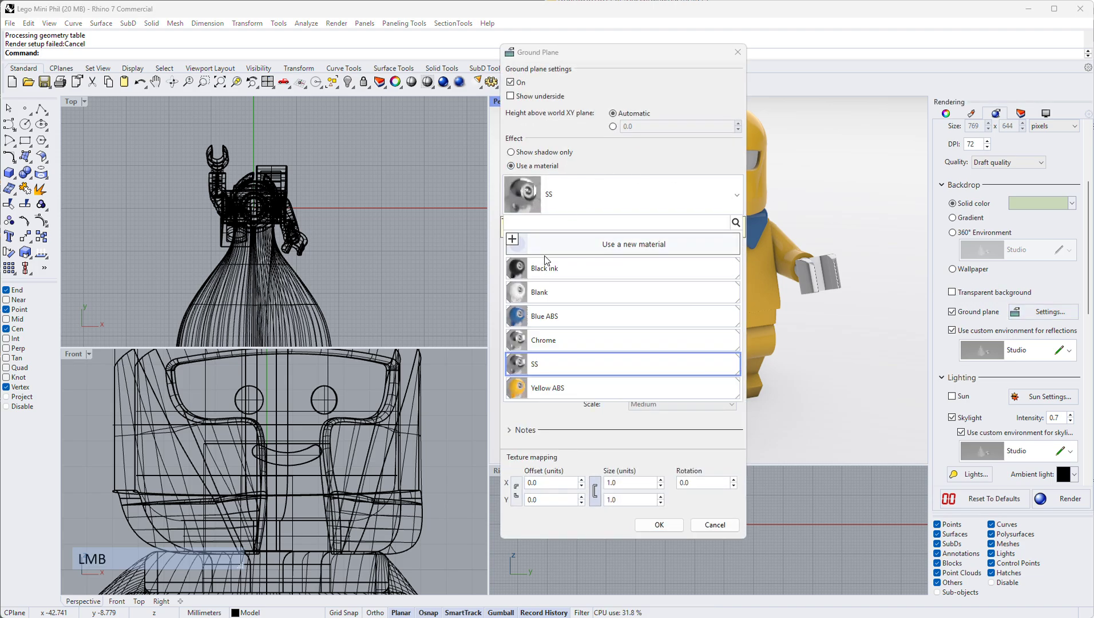
pyautogui.click(545, 293)
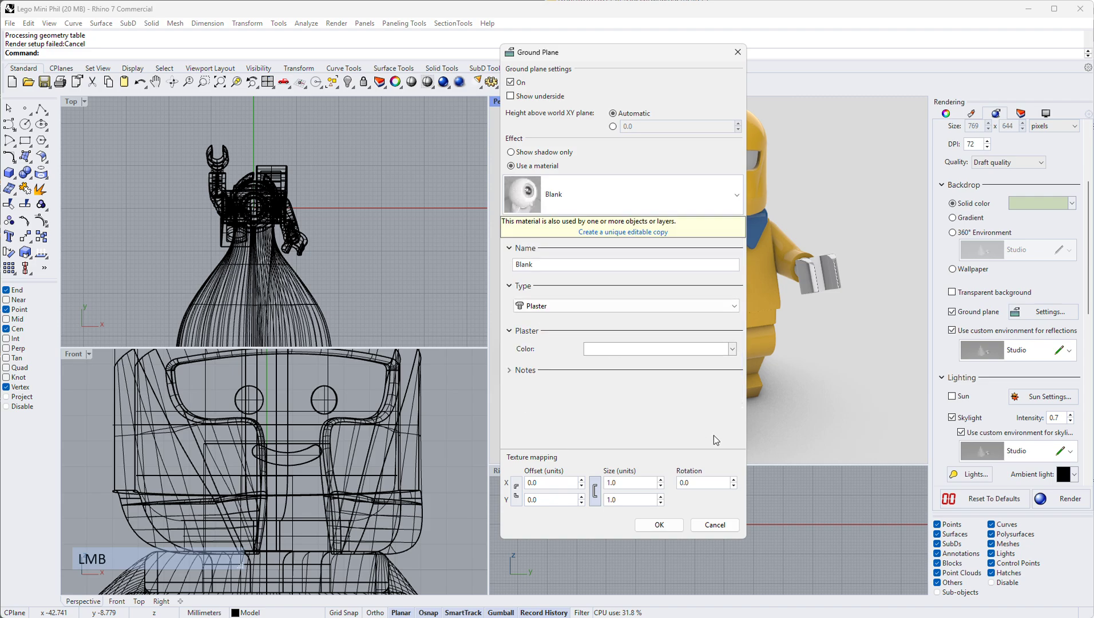
pyautogui.click(659, 525)
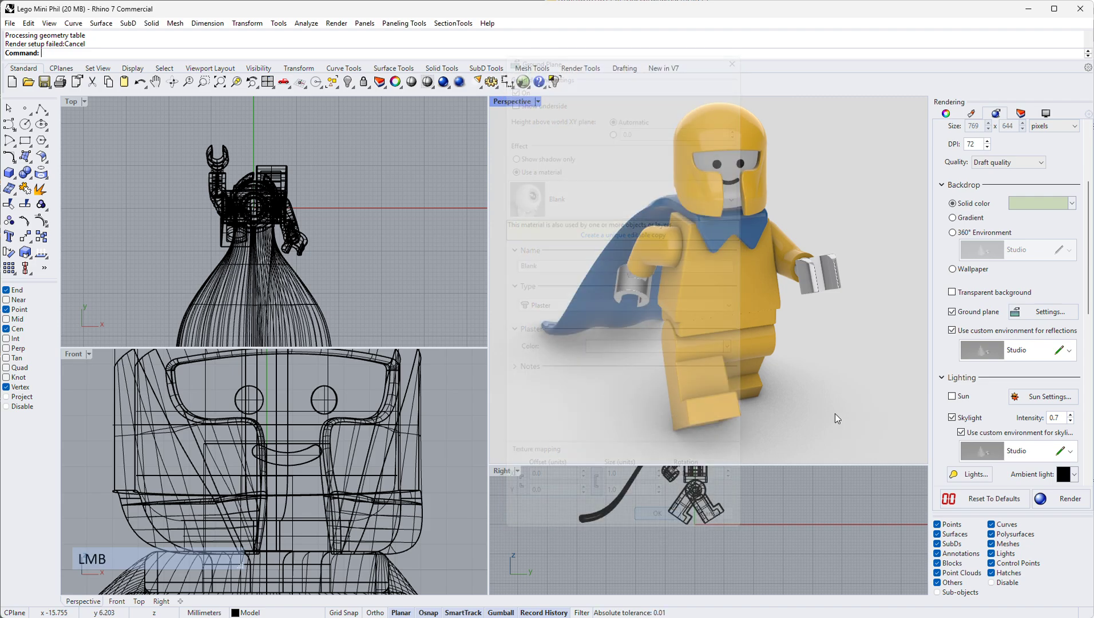
pyautogui.click(460, 82)
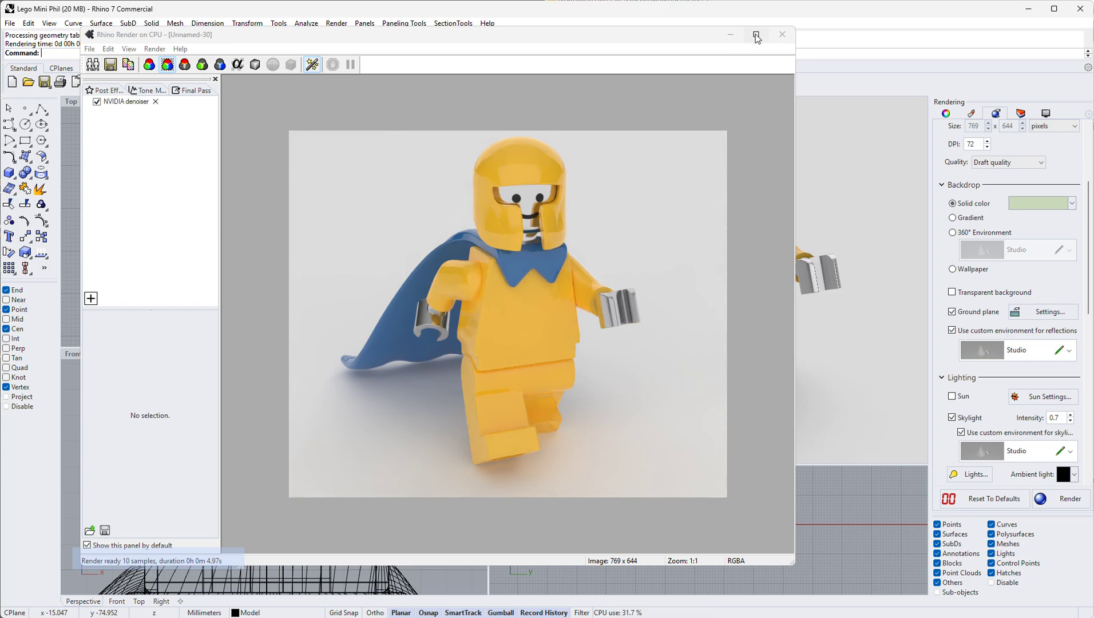
pyautogui.click(782, 35)
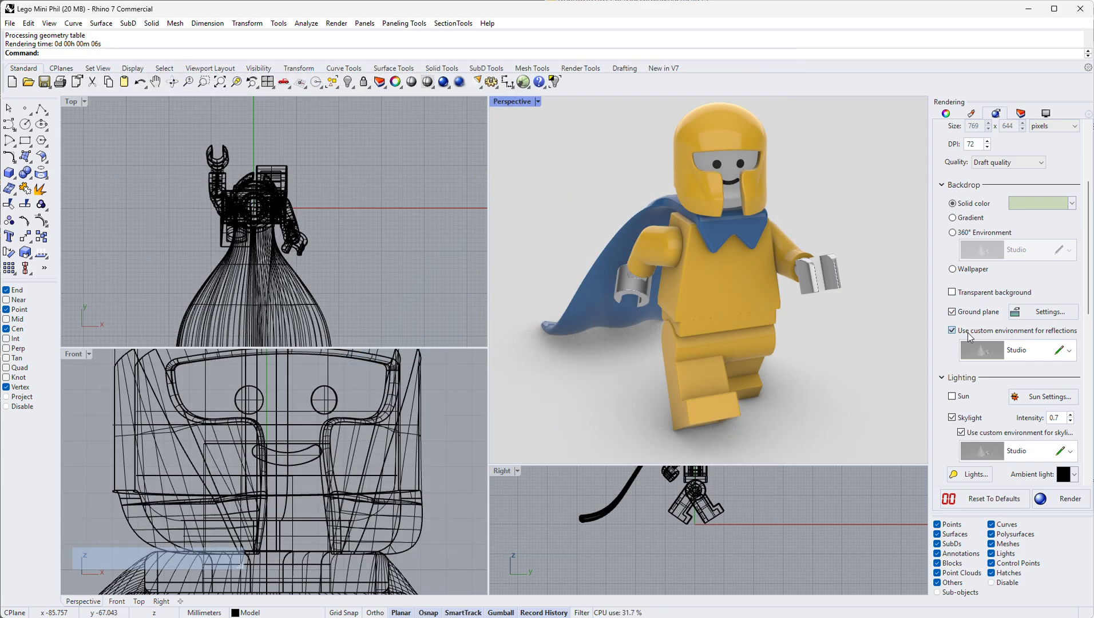
# Set the ground plane's effect to Show shadow only and test-render the figure, closing the render window
pyautogui.click(1044, 311)
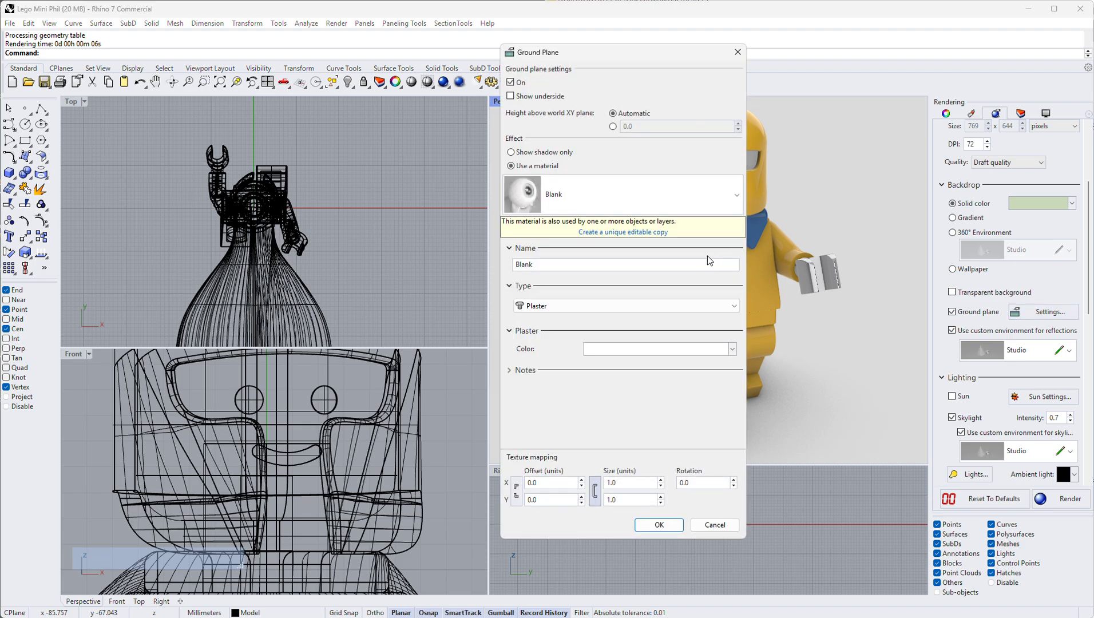
pyautogui.click(510, 152)
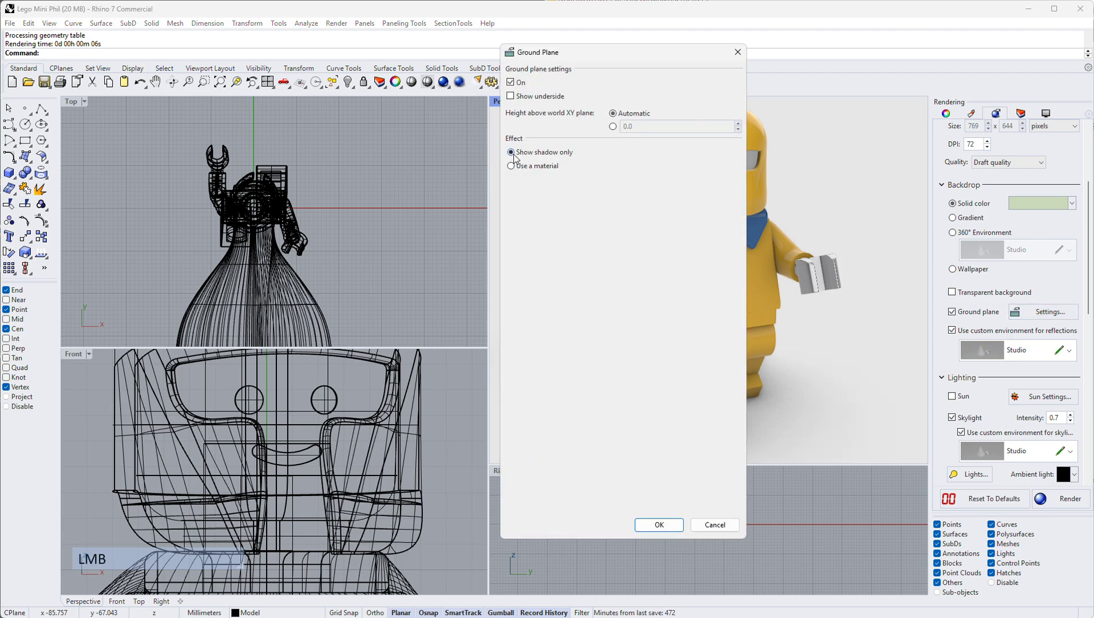
pyautogui.click(668, 522)
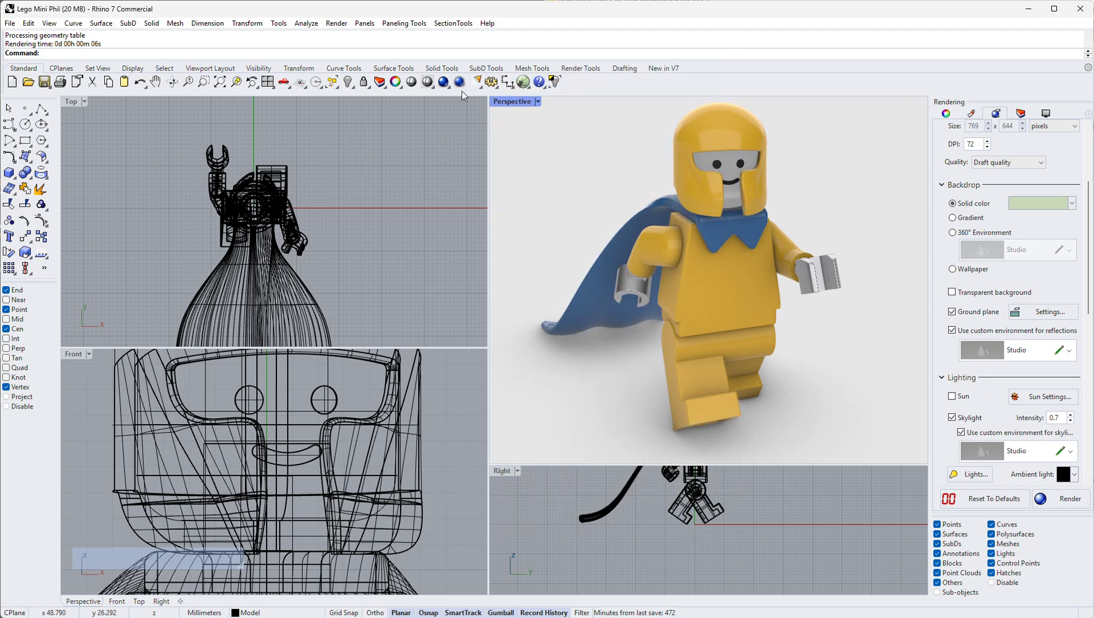
pyautogui.hotkey('ctrl', 'r')
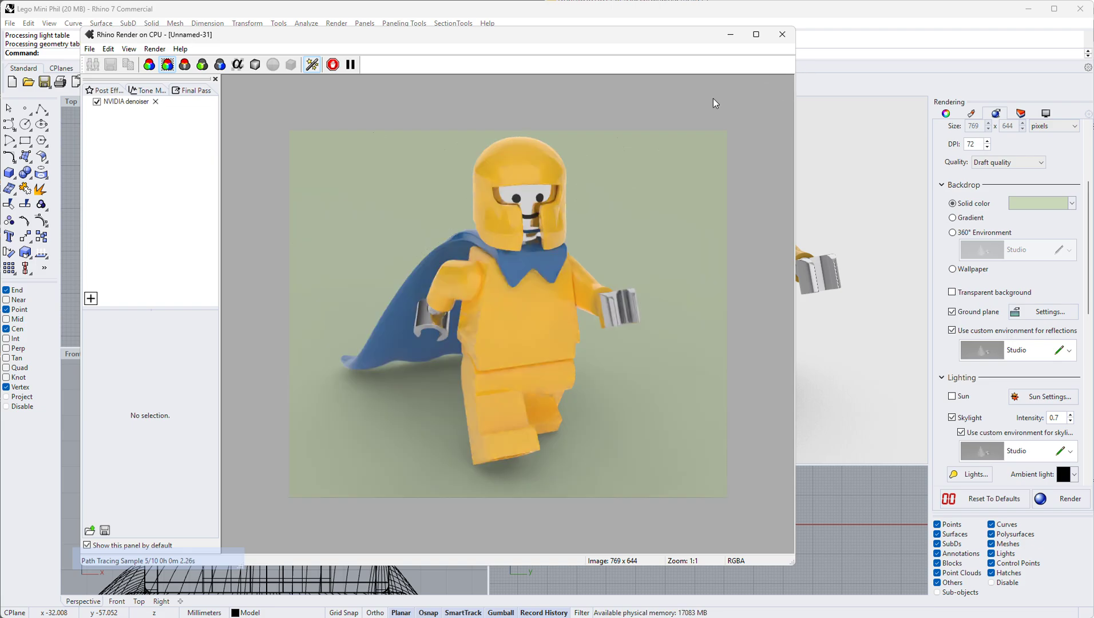
pyautogui.click(781, 34)
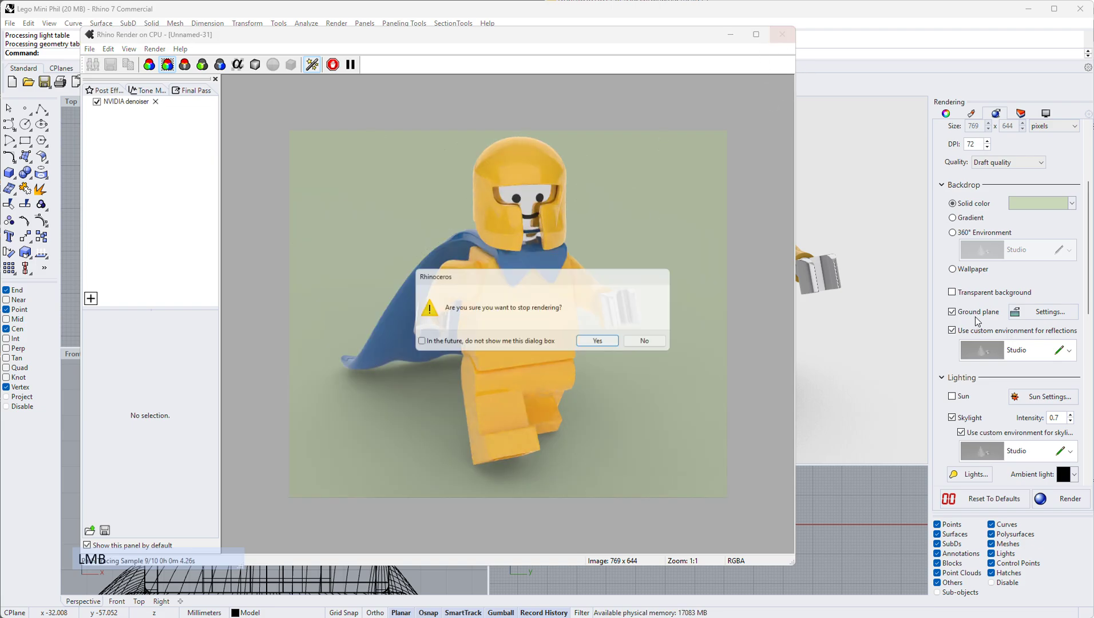
pyautogui.click(600, 341)
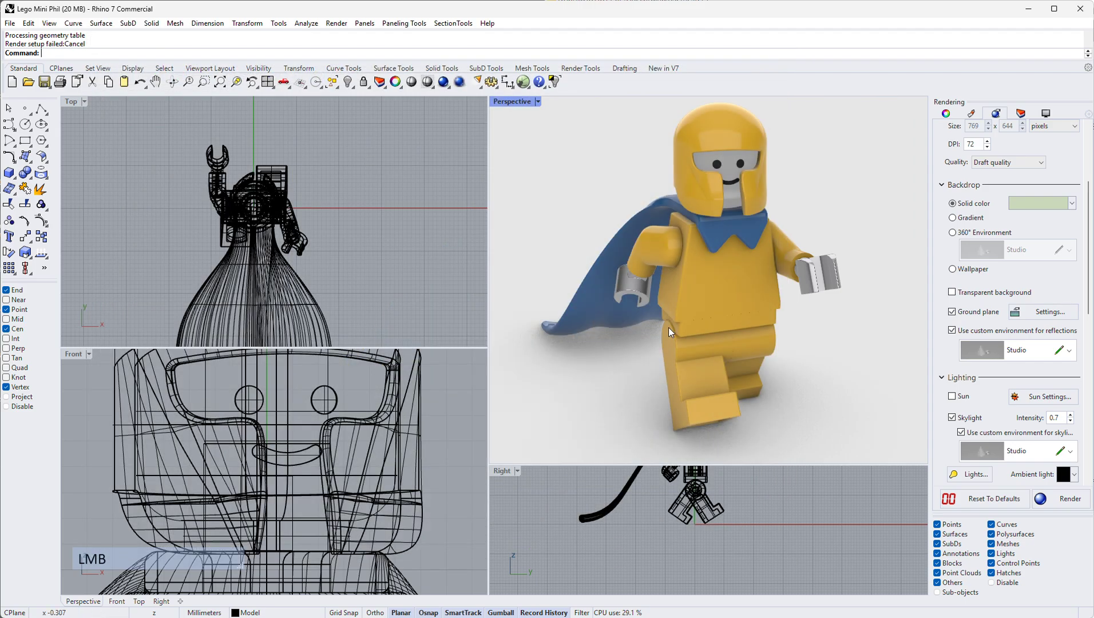
# Switch the ground plane back to using the Blank material and render the figure for comparison, closing the render window
pyautogui.click(1030, 350)
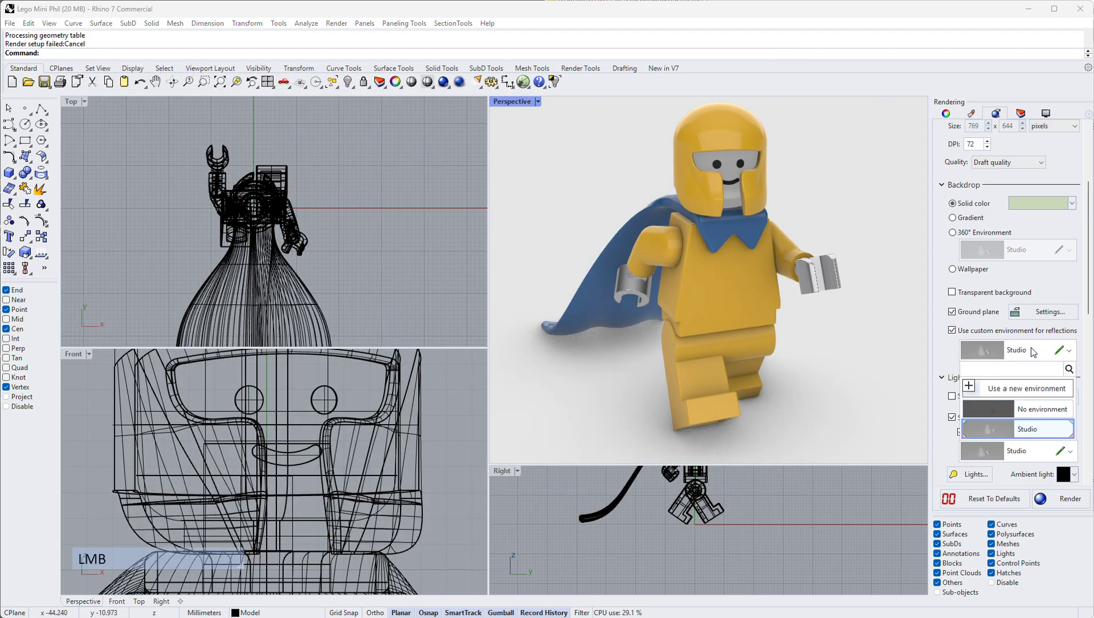
pyautogui.click(1023, 313)
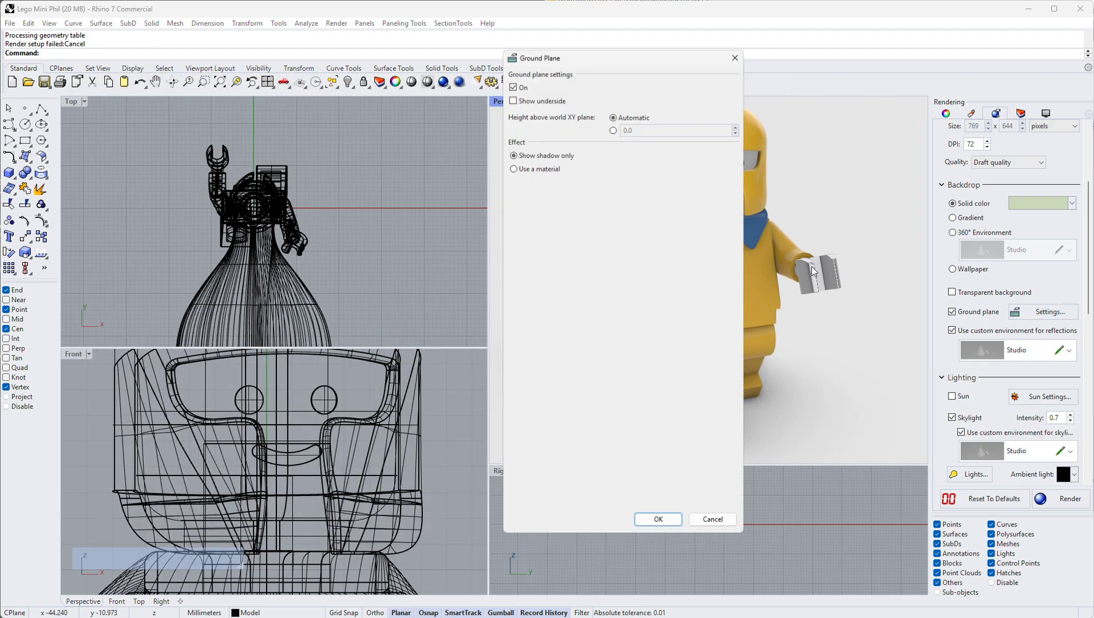
pyautogui.click(510, 165)
pyautogui.click(657, 522)
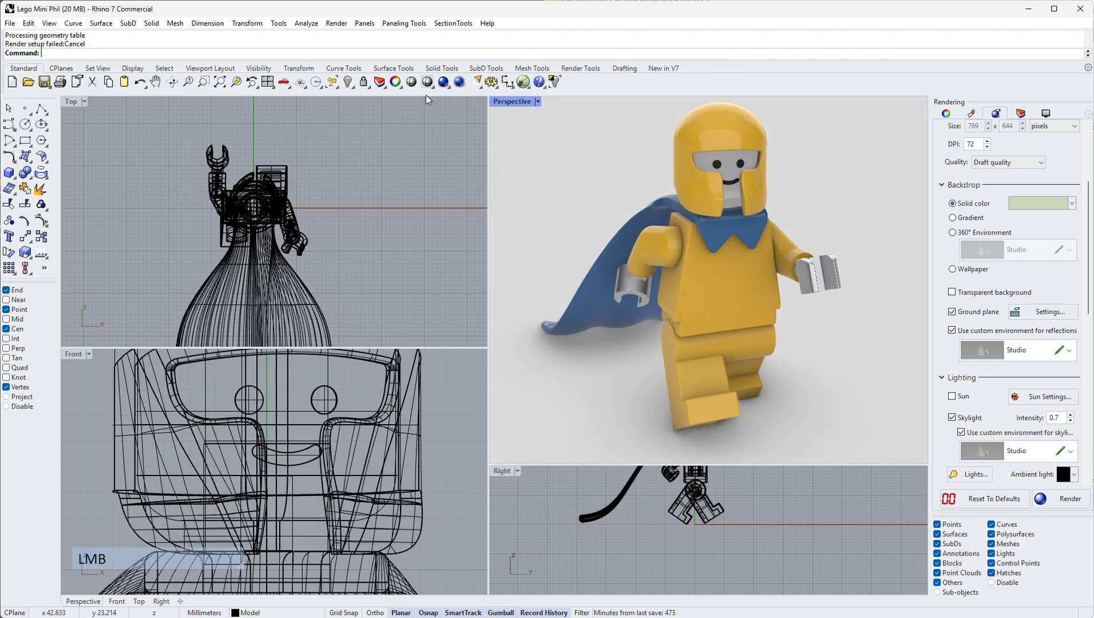
pyautogui.click(460, 82)
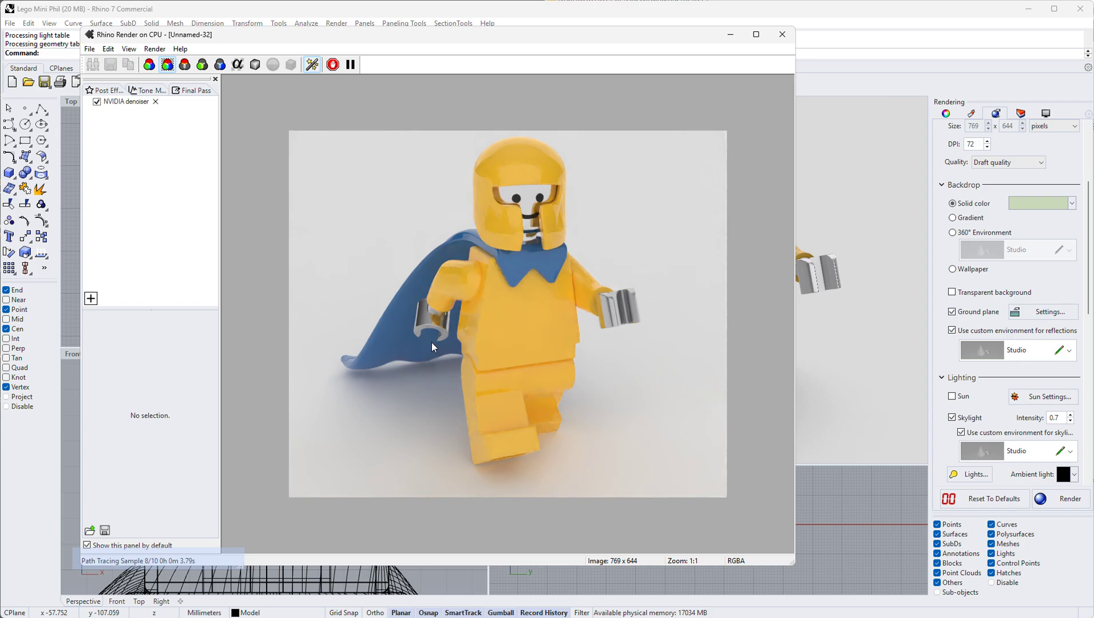
pyautogui.click(782, 34)
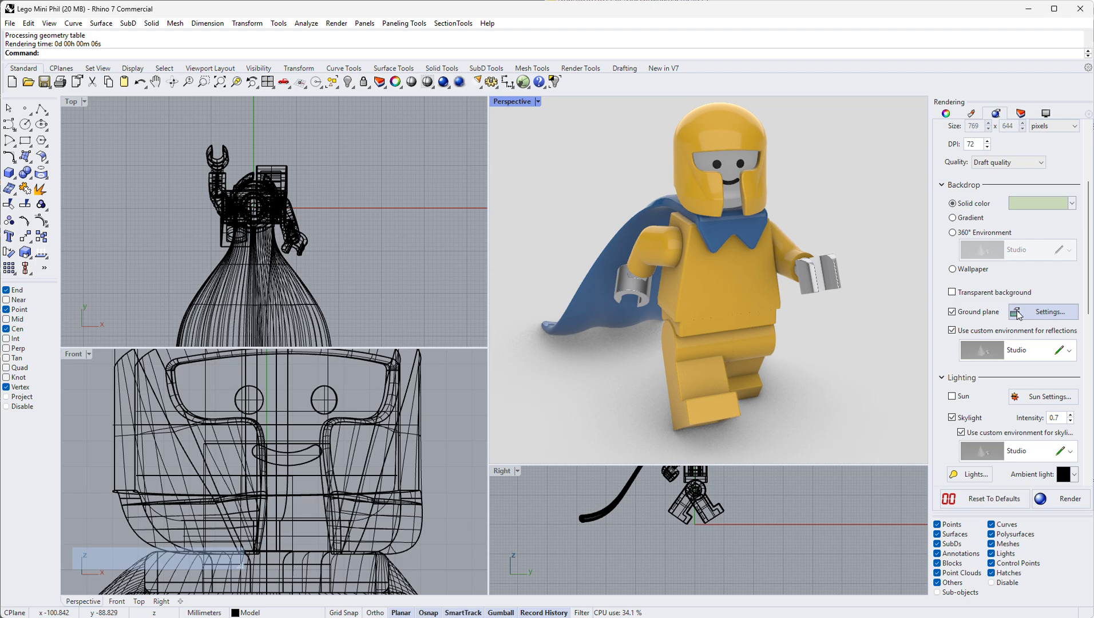
# Return the ground plane's effect to Show shadow only and switch the backdrop to Gradient
pyautogui.click(1018, 315)
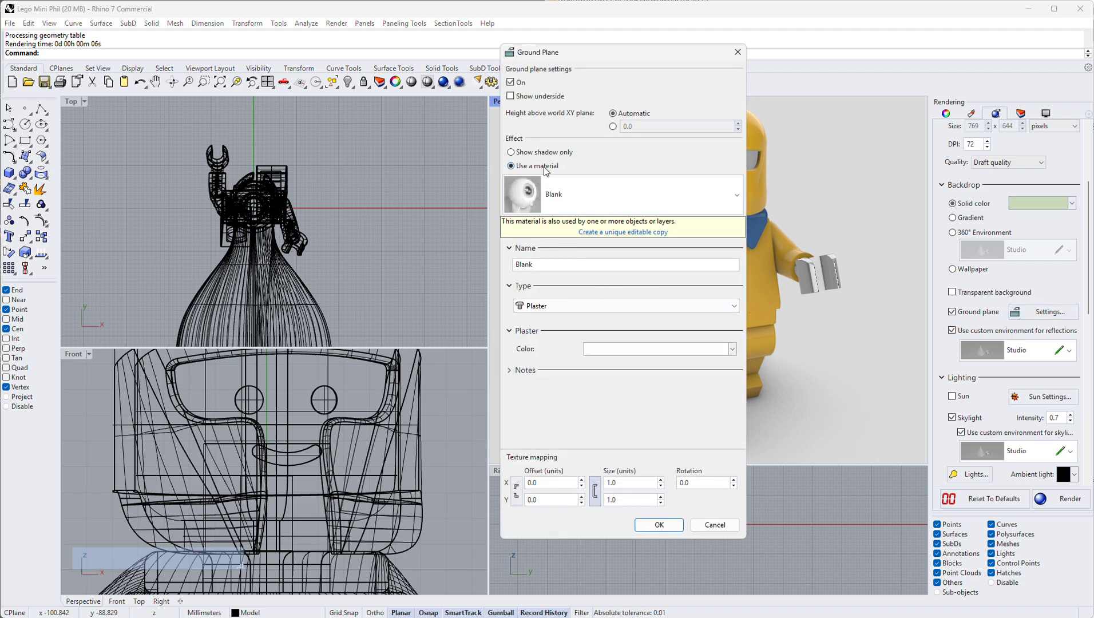
pyautogui.click(511, 153)
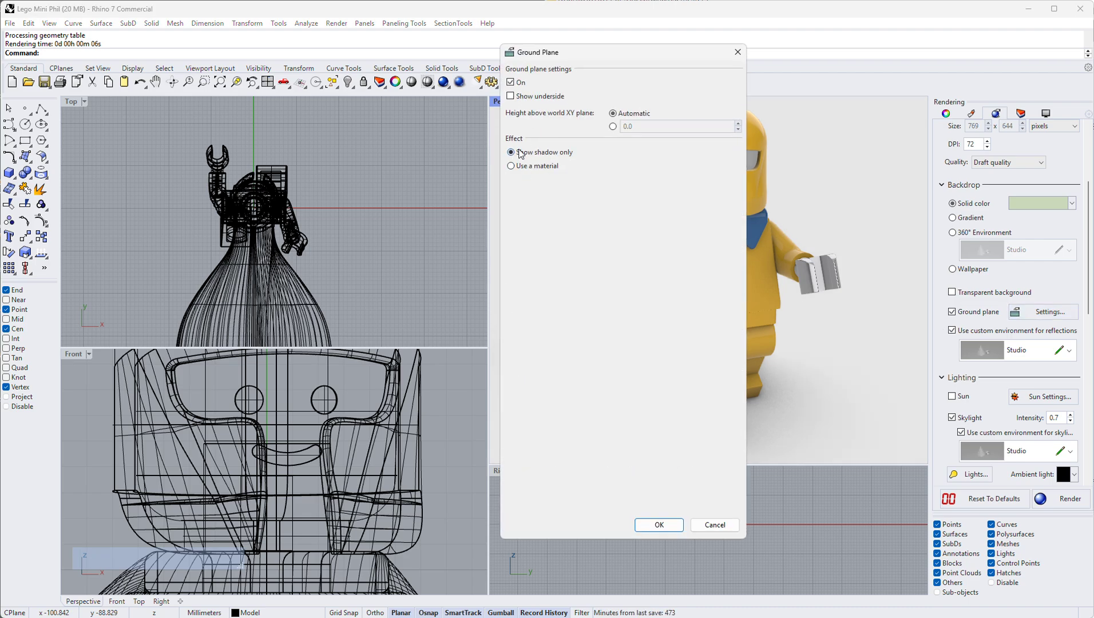
pyautogui.click(659, 525)
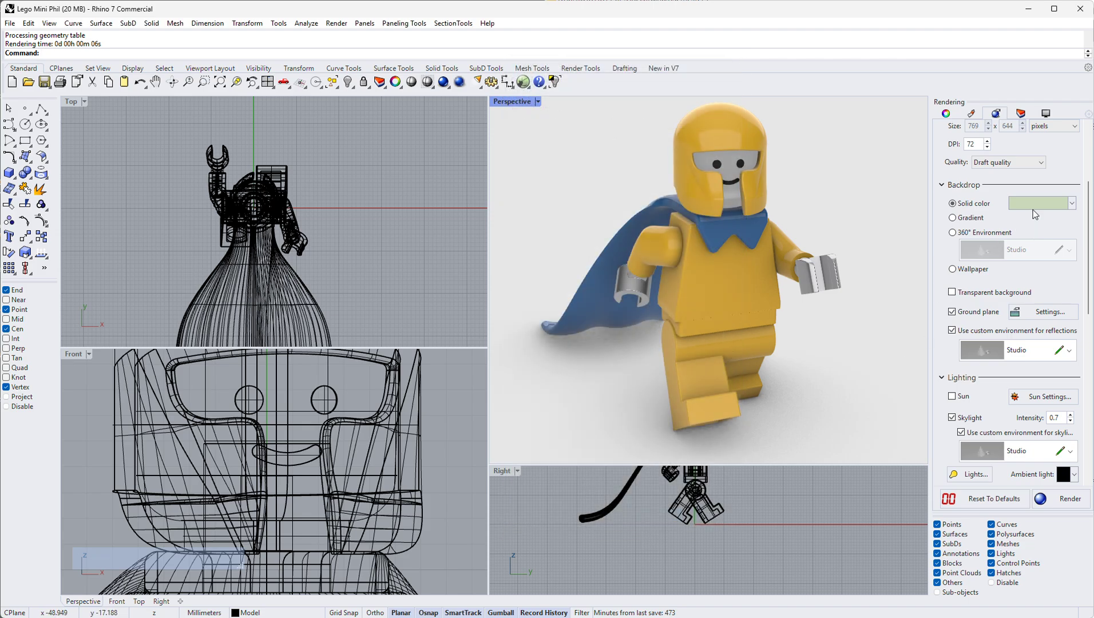
pyautogui.click(953, 218)
# Set the skylight intensity to 1.0 in the lighting settings
pyautogui.moveTo(1089, 308); pyautogui.dragTo(1090, 338)
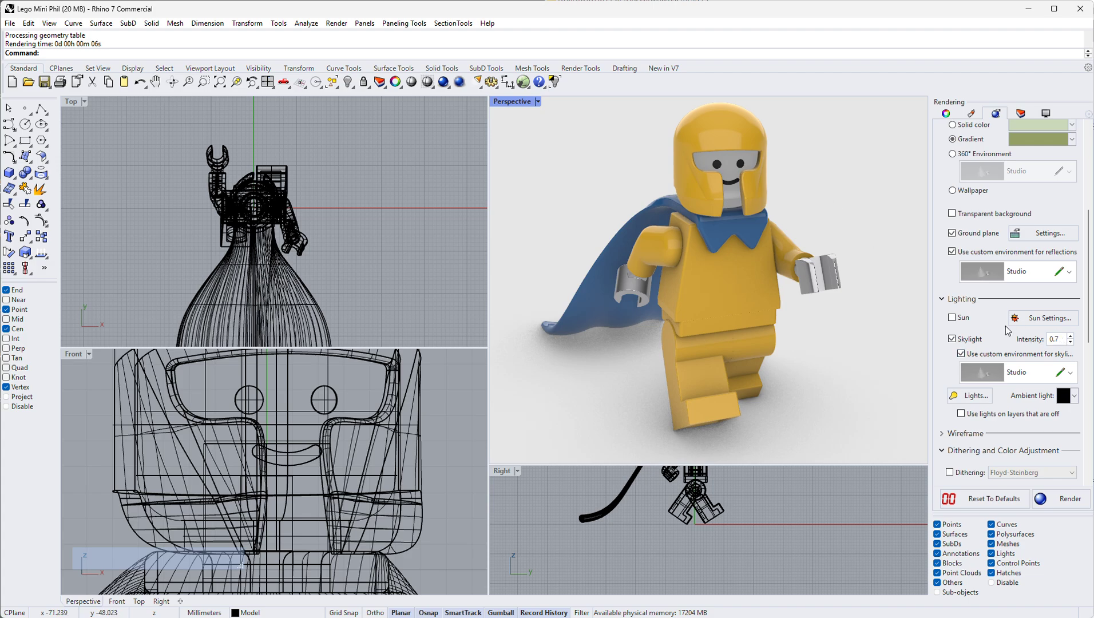
pyautogui.click(1066, 341)
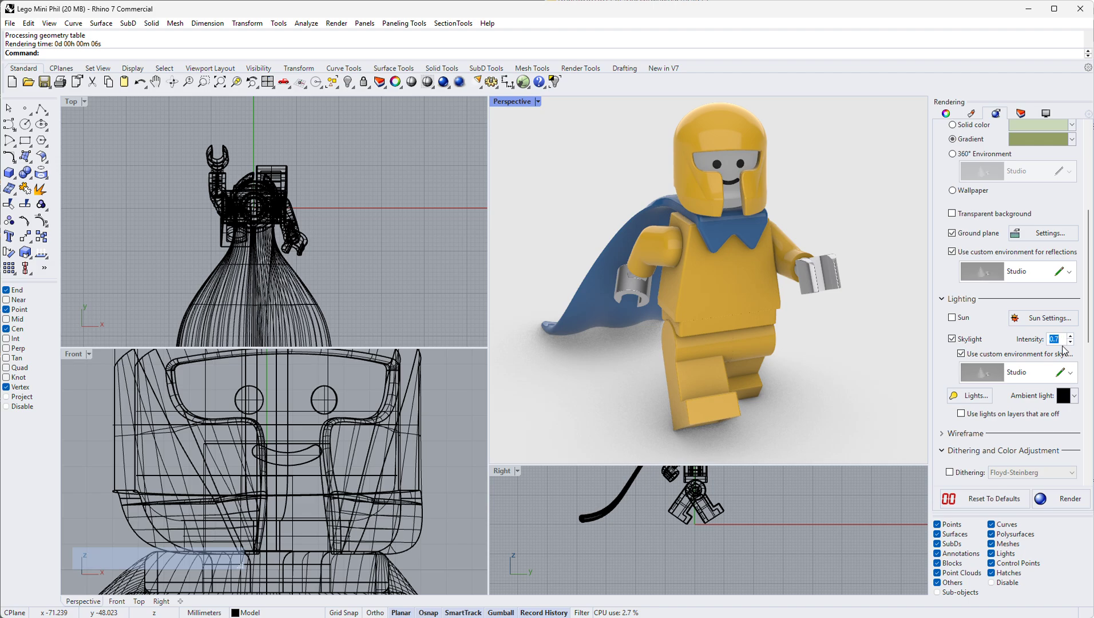
pyautogui.write('1')
pyautogui.press('Return')
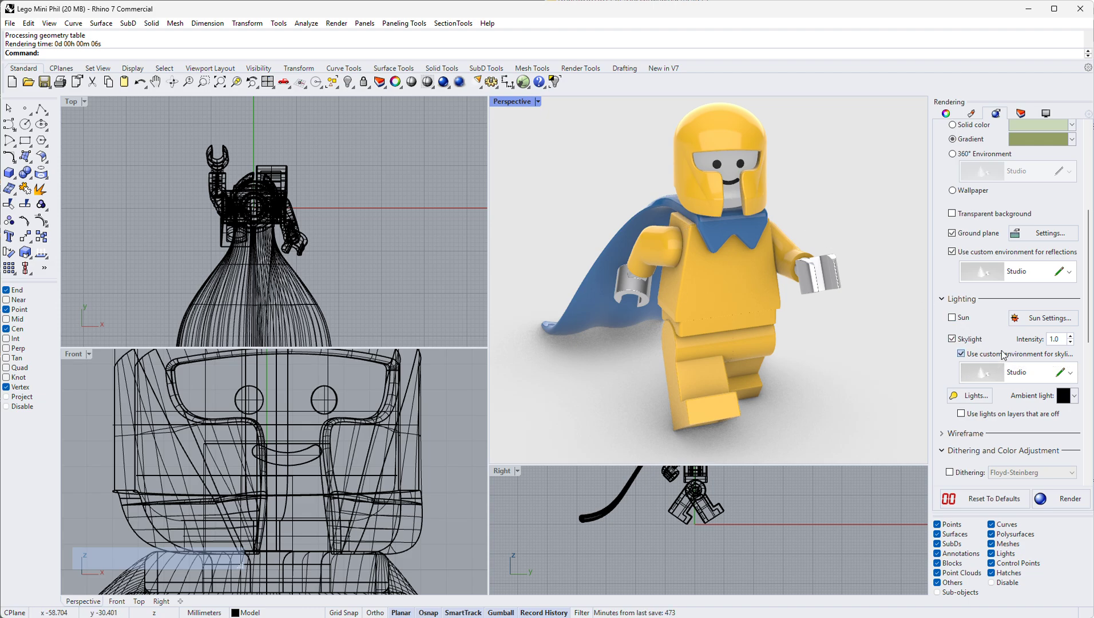
# Turn off the custom environment for the skylight and render the figure against the gradient backdrop
pyautogui.click(961, 353)
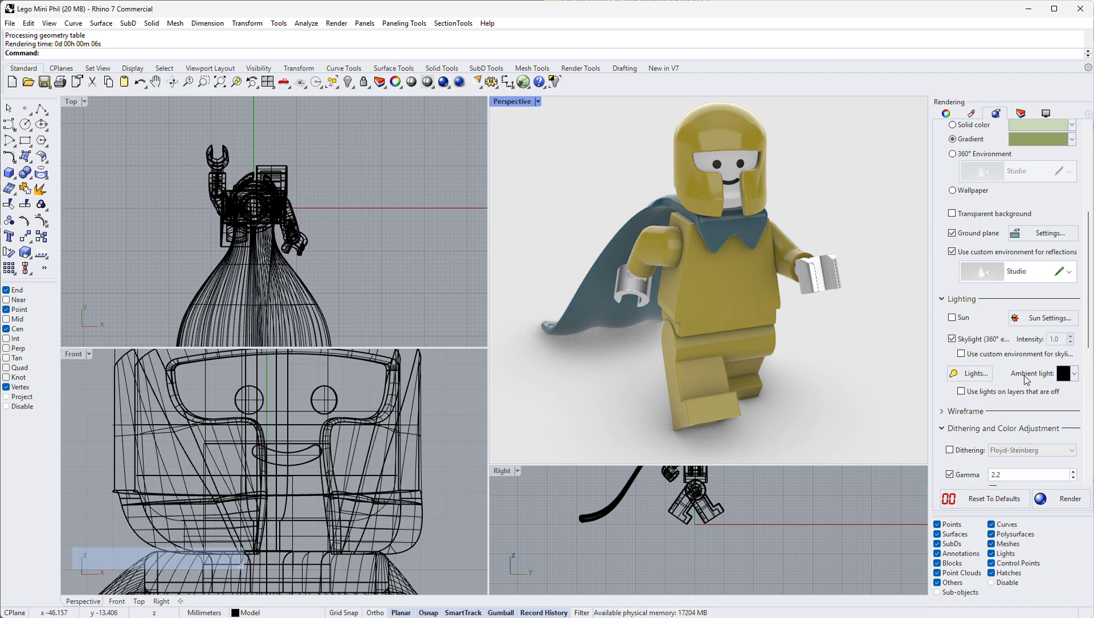
pyautogui.click(870, 217)
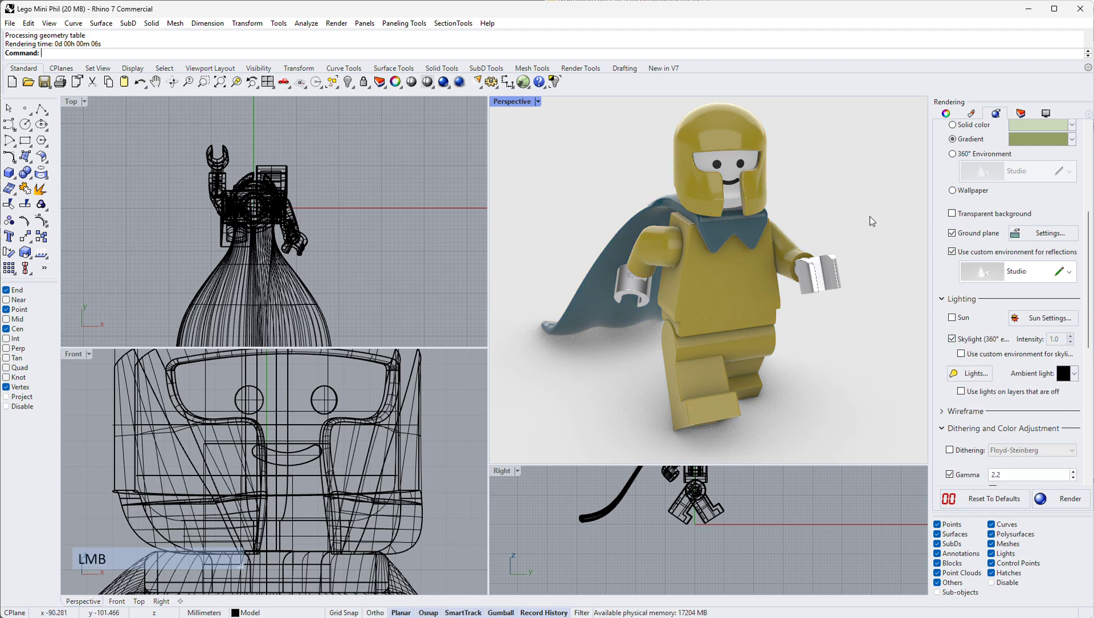
pyautogui.click(463, 84)
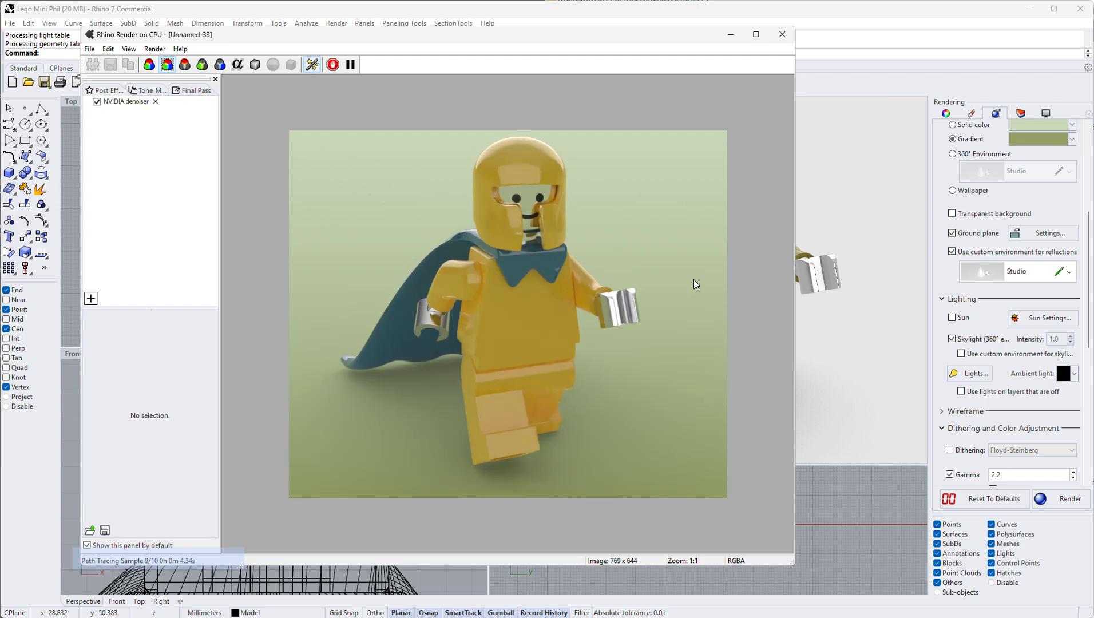
# Turn the custom Studio environment for the skylight back on and render the figure for comparison, closing the render window
pyautogui.click(781, 34)
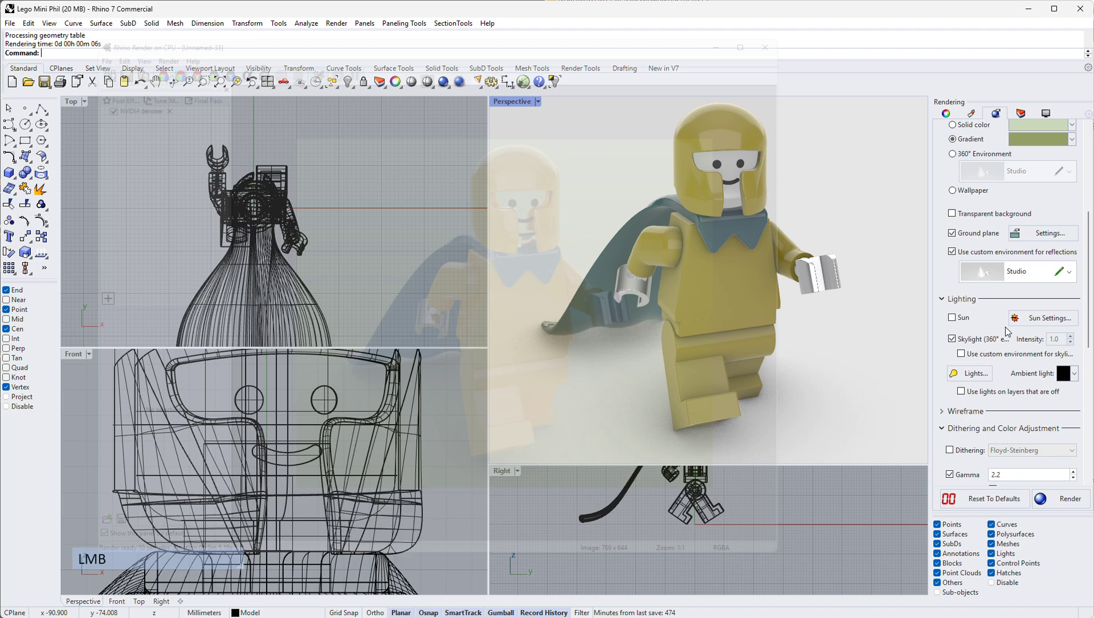
pyautogui.scroll(-2, 980, 439)
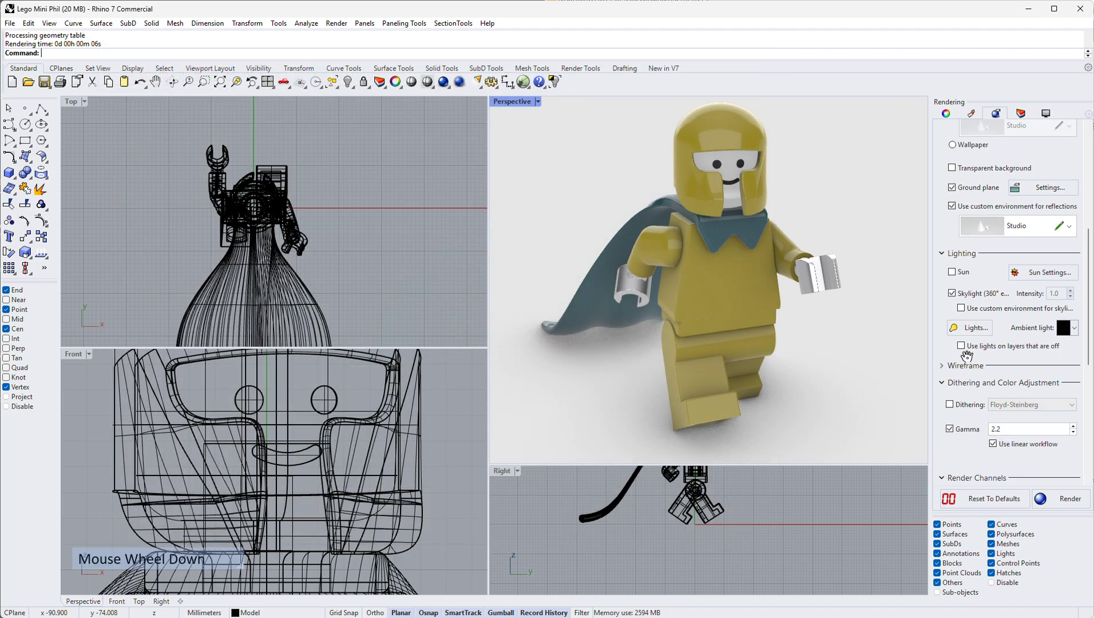
pyautogui.click(961, 332)
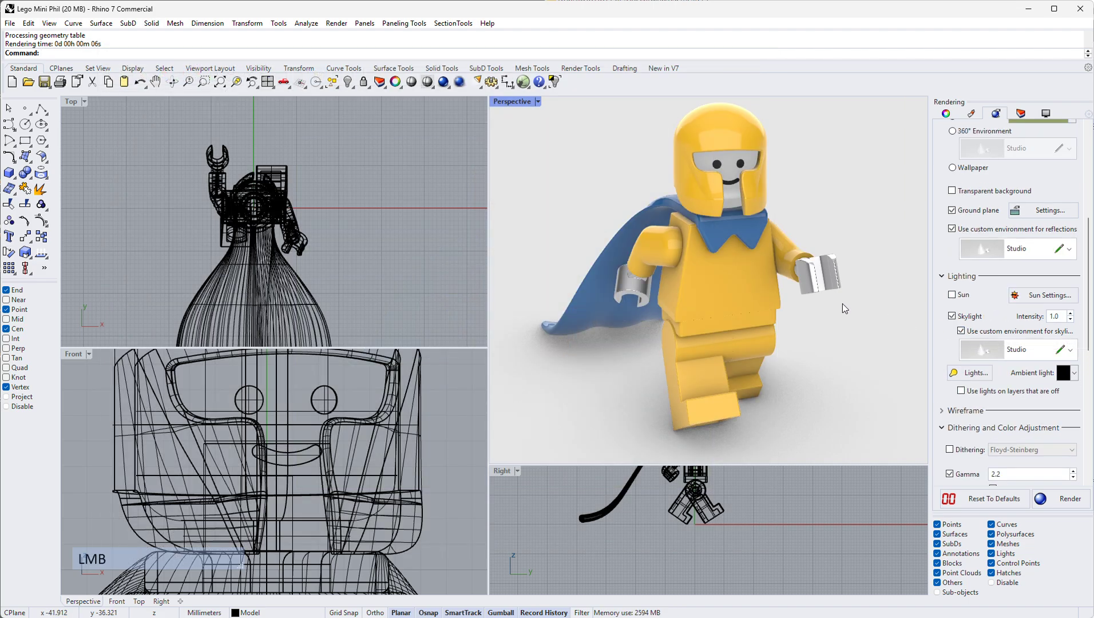
pyautogui.click(459, 81)
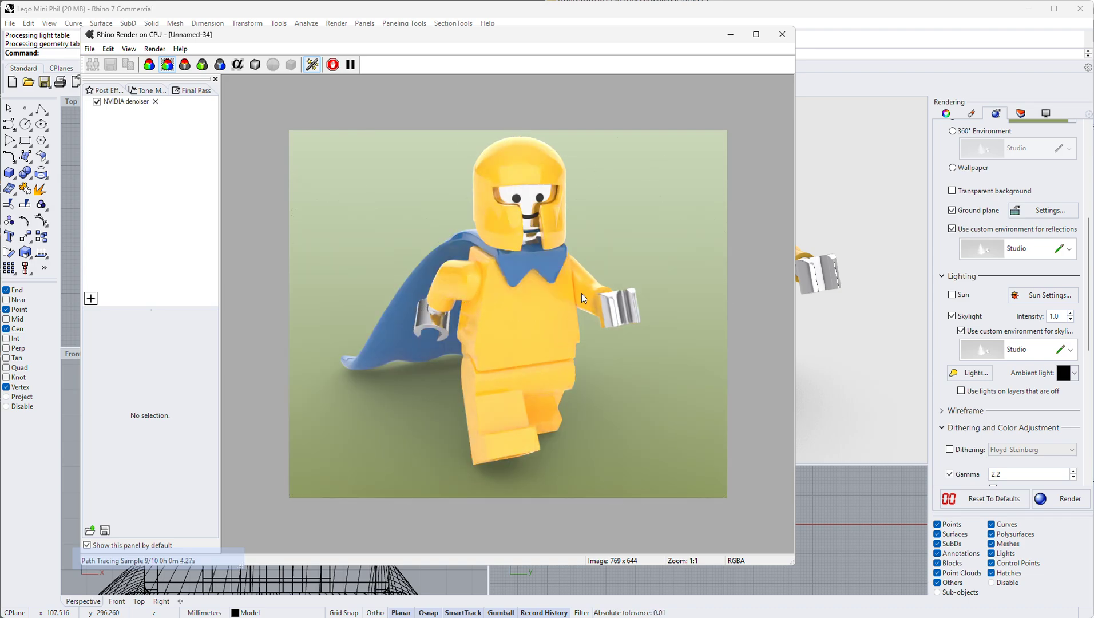
pyautogui.click(782, 36)
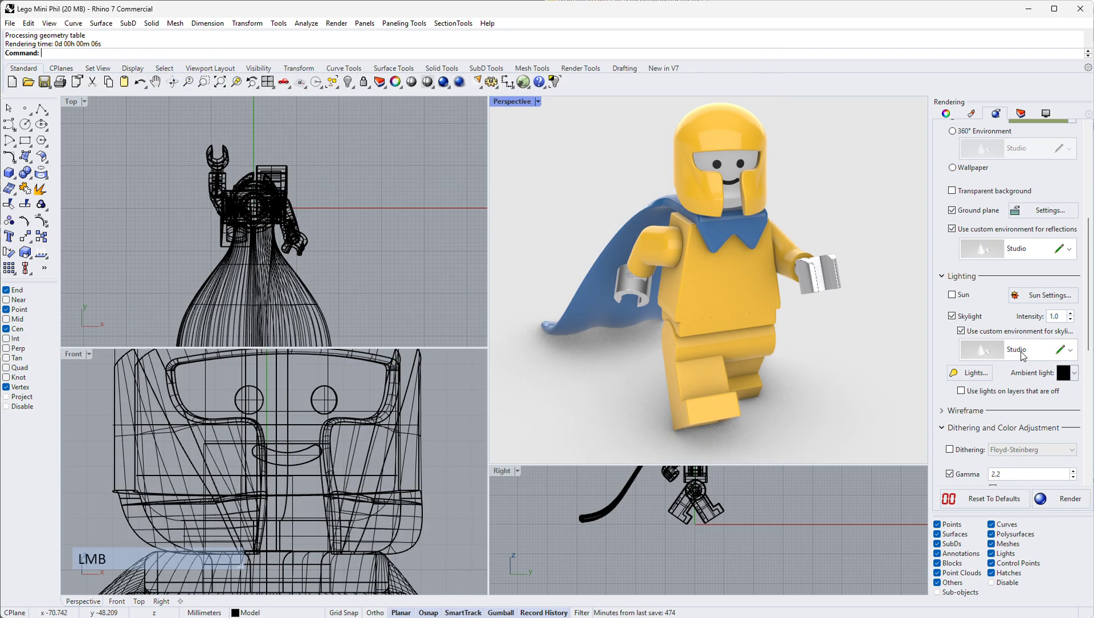
# Set the skylight intensity to 0.5 and turn on the sun in the lighting settings
pyautogui.doubleClick(1054, 316)
pyautogui.write('0.5')
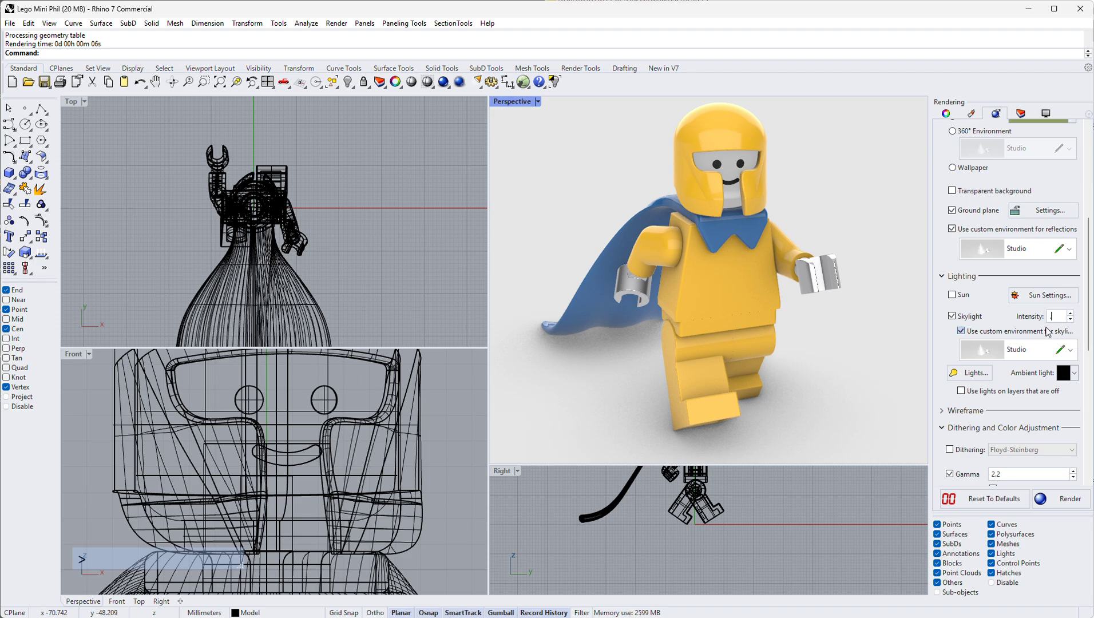
pyautogui.press('Return')
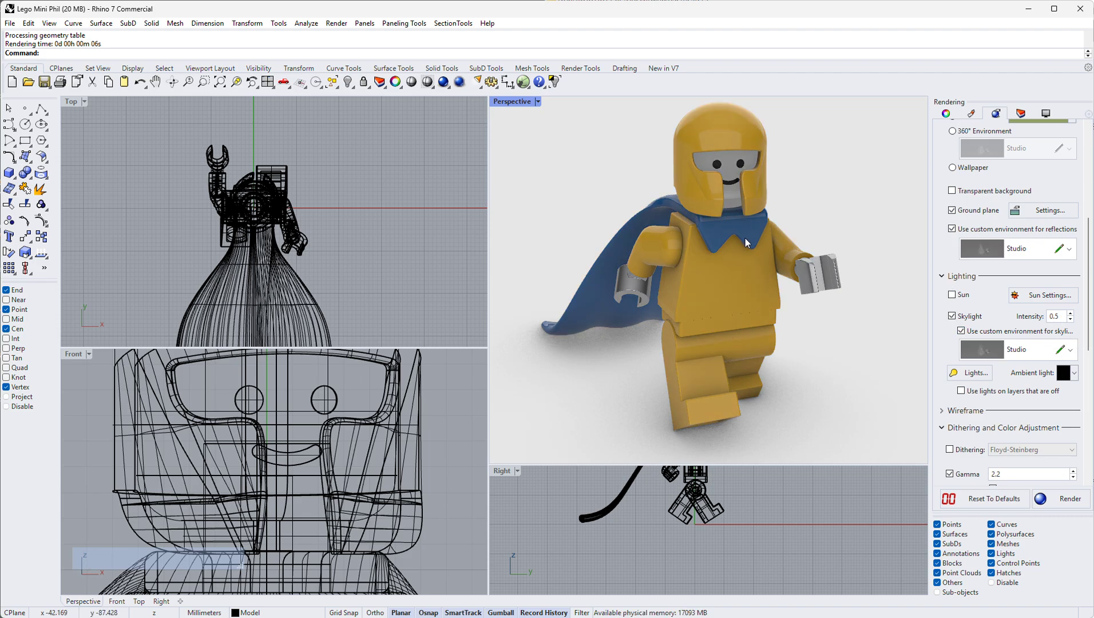
pyautogui.click(953, 295)
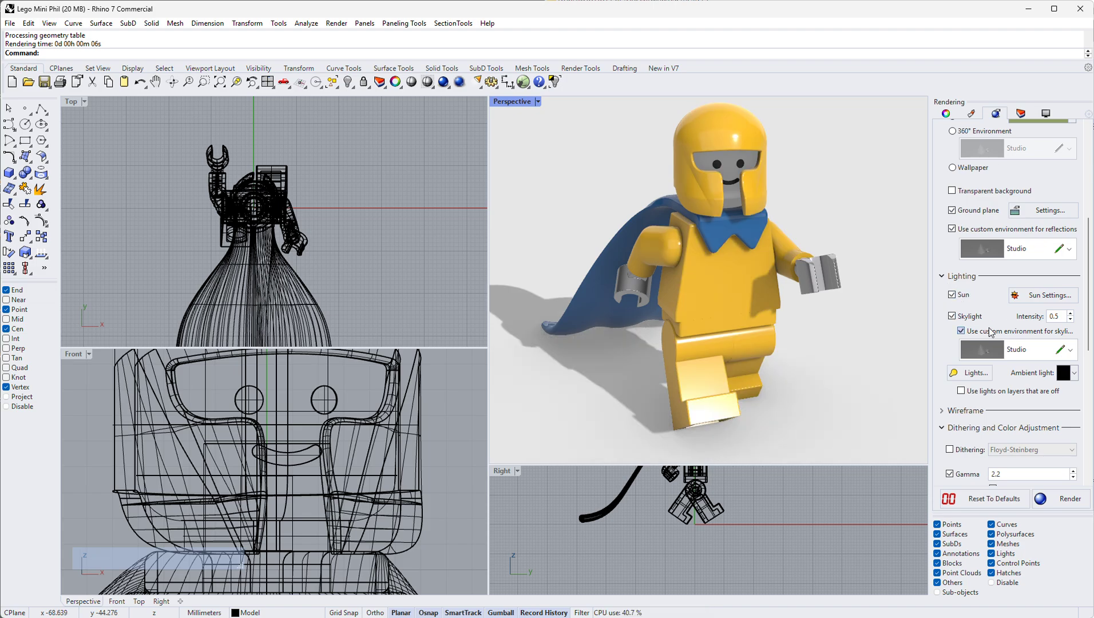
# Try positioning the sun without manual control, using the location Abidjan, Ivory Coast and a time of about 09:41
pyautogui.click(1038, 296)
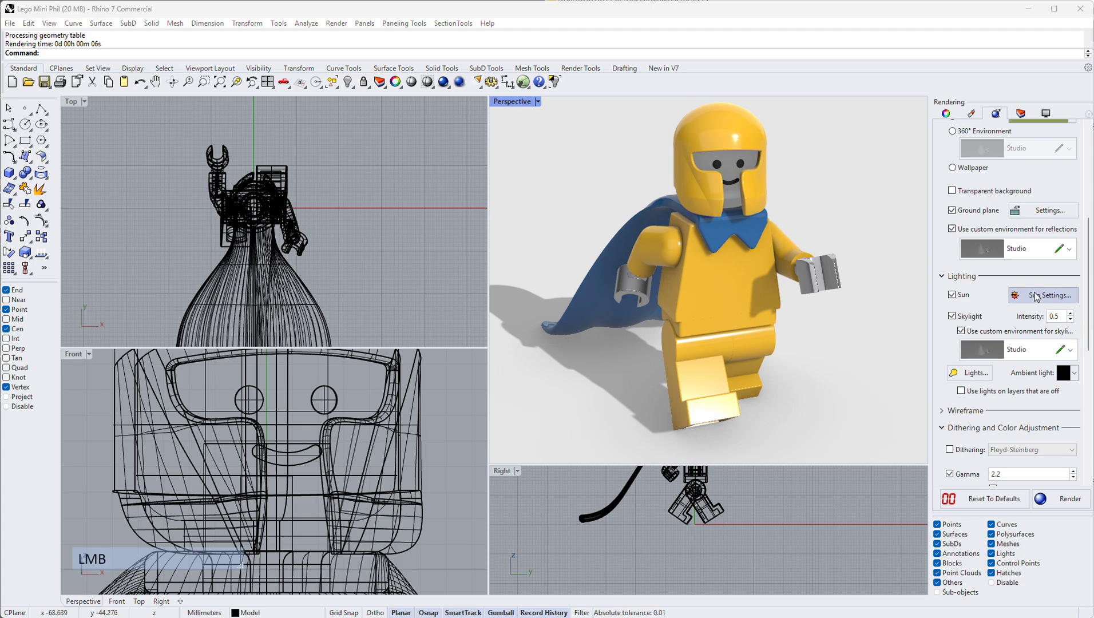
pyautogui.moveTo(318, 56); pyautogui.dragTo(397, 54)
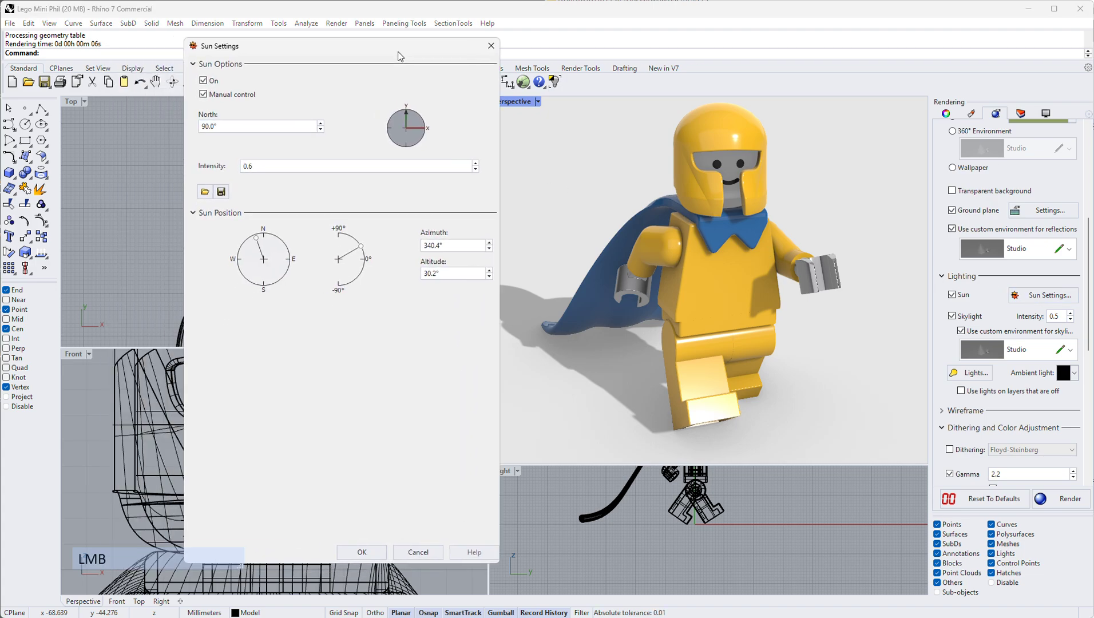
pyautogui.click(202, 99)
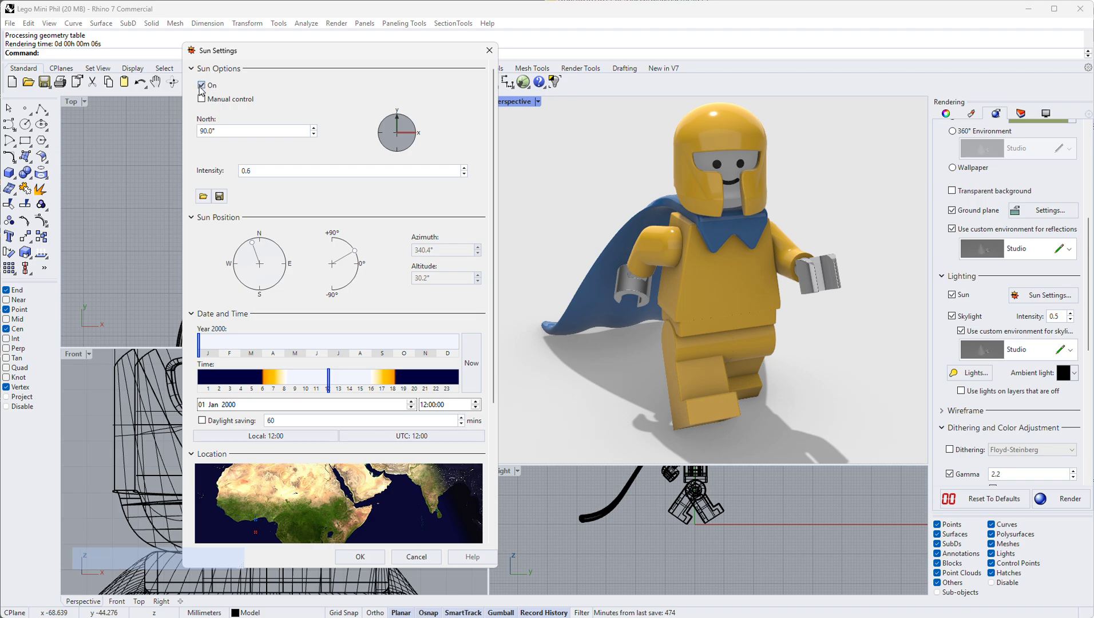
pyautogui.scroll(-4, 363, 399)
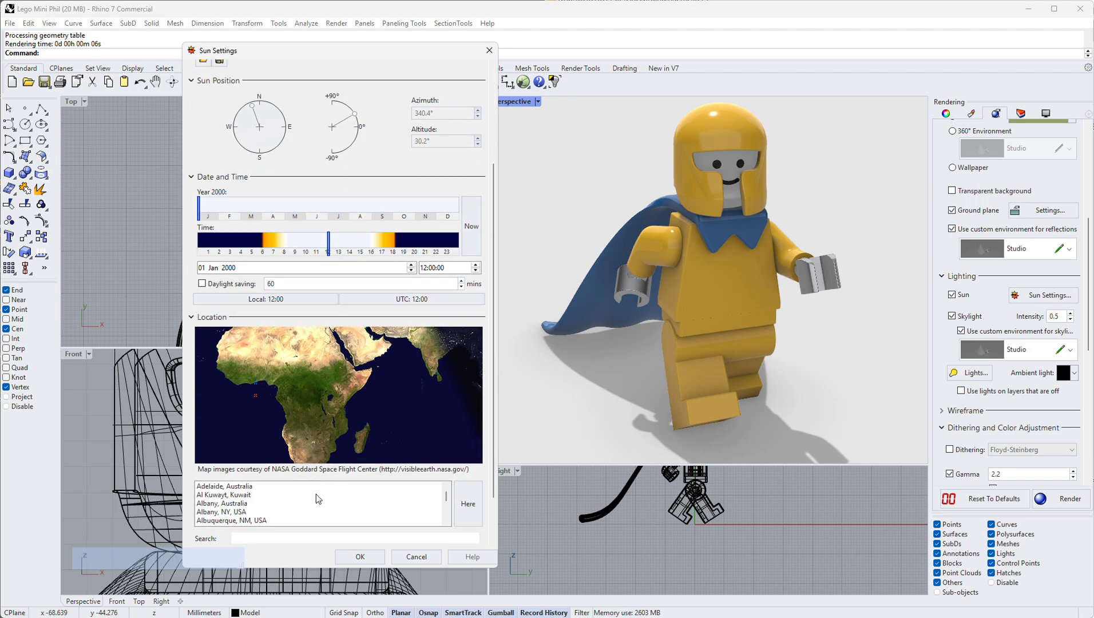
pyautogui.scroll(2, 261, 505)
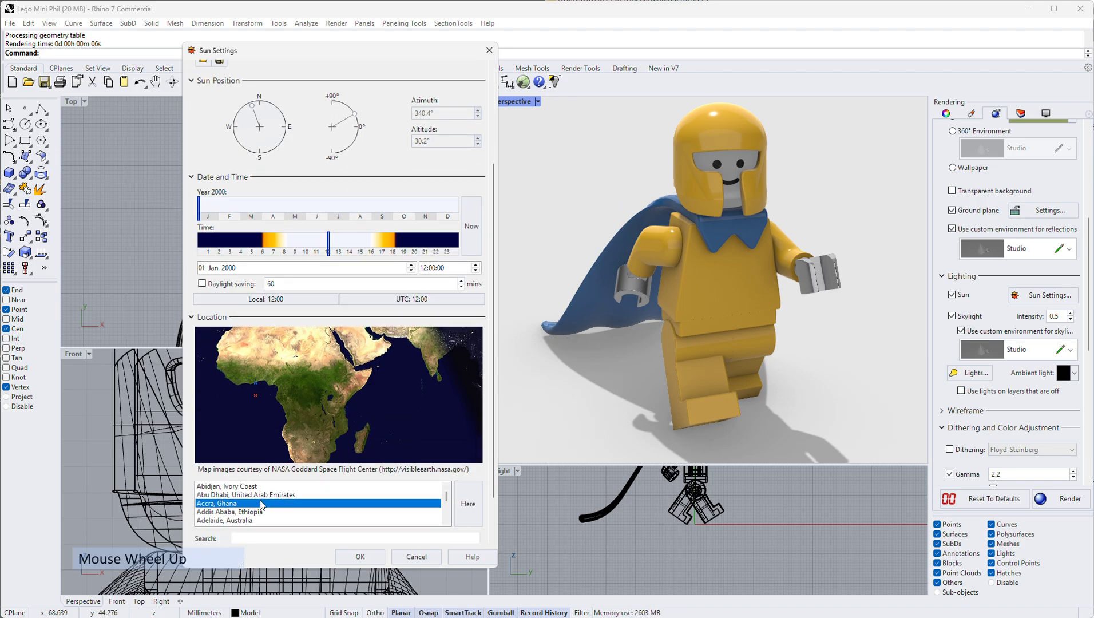
pyautogui.click(235, 486)
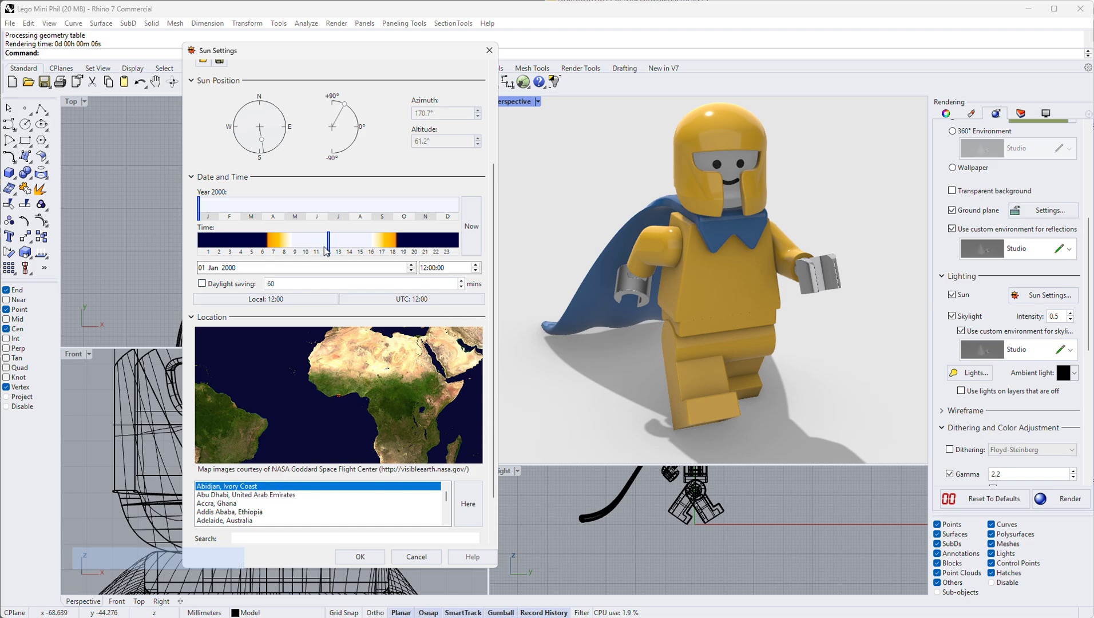
pyautogui.moveTo(329, 246)
pyautogui.mouseDown()
pyautogui.moveTo(354, 264)
pyautogui.moveTo(329, 269)
pyautogui.moveTo(303, 297)
pyautogui.moveTo(307, 318)
pyautogui.mouseUp()
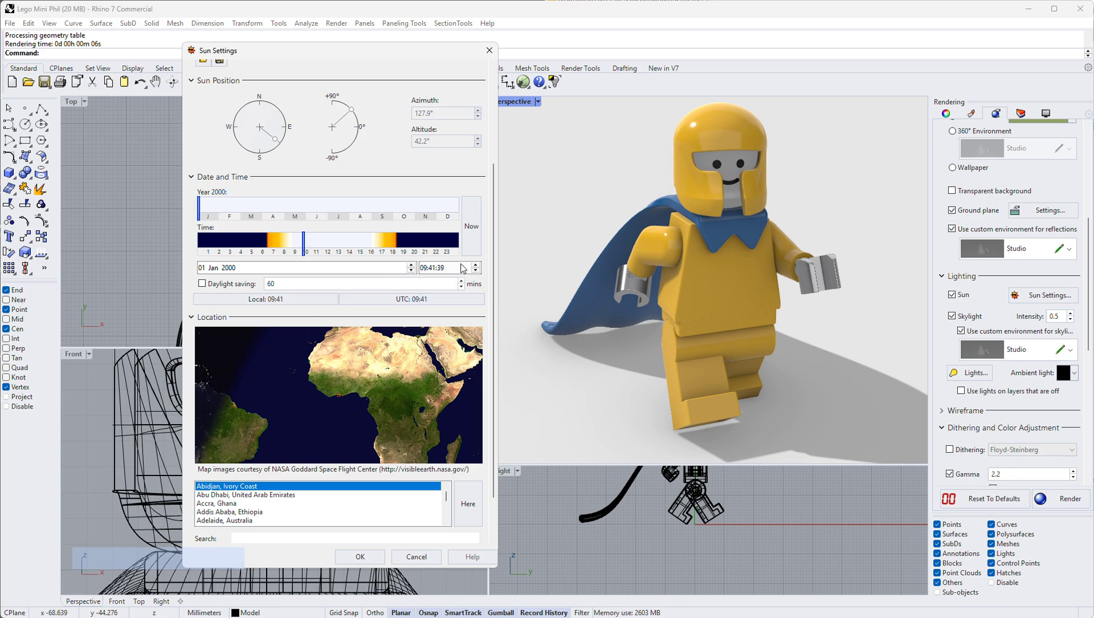
# Try manual sun control with altitudes of 90° and about 2.3° and an azimuth of about 182.9°, then discard the sun settings
pyautogui.scroll(2, 234, 134)
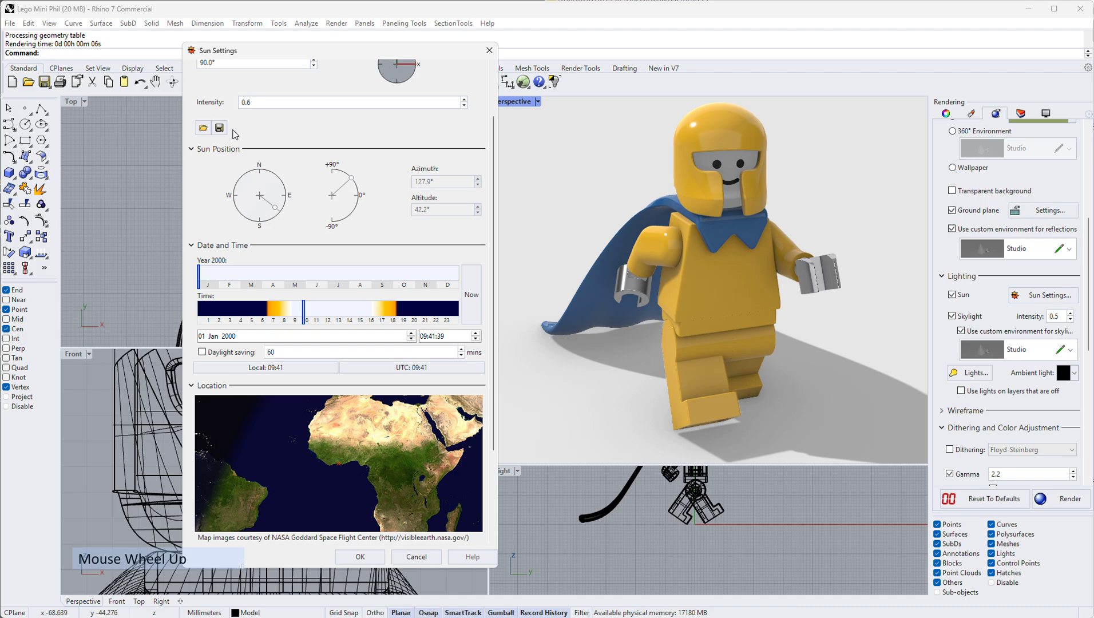
pyautogui.scroll(2, 219, 110)
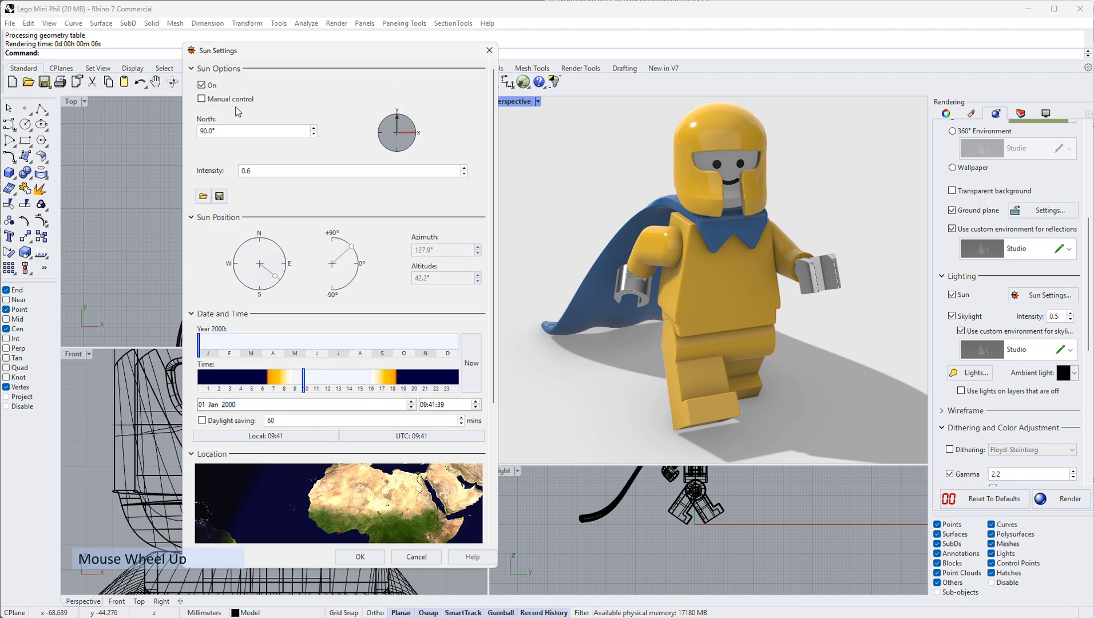
pyautogui.click(202, 99)
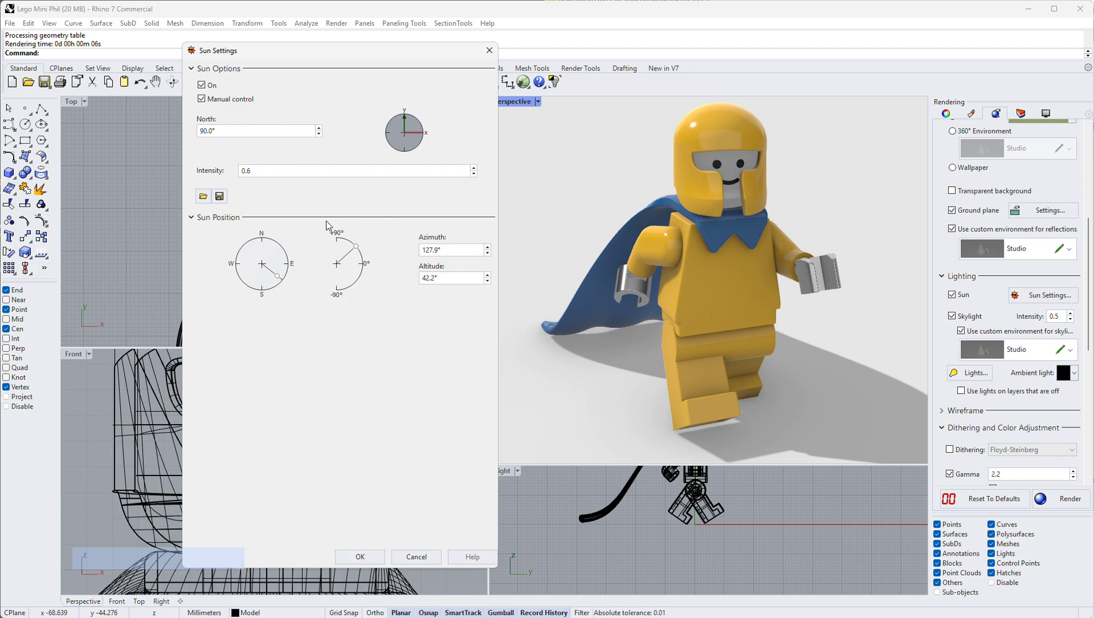
pyautogui.moveTo(356, 246); pyautogui.dragTo(337, 235)
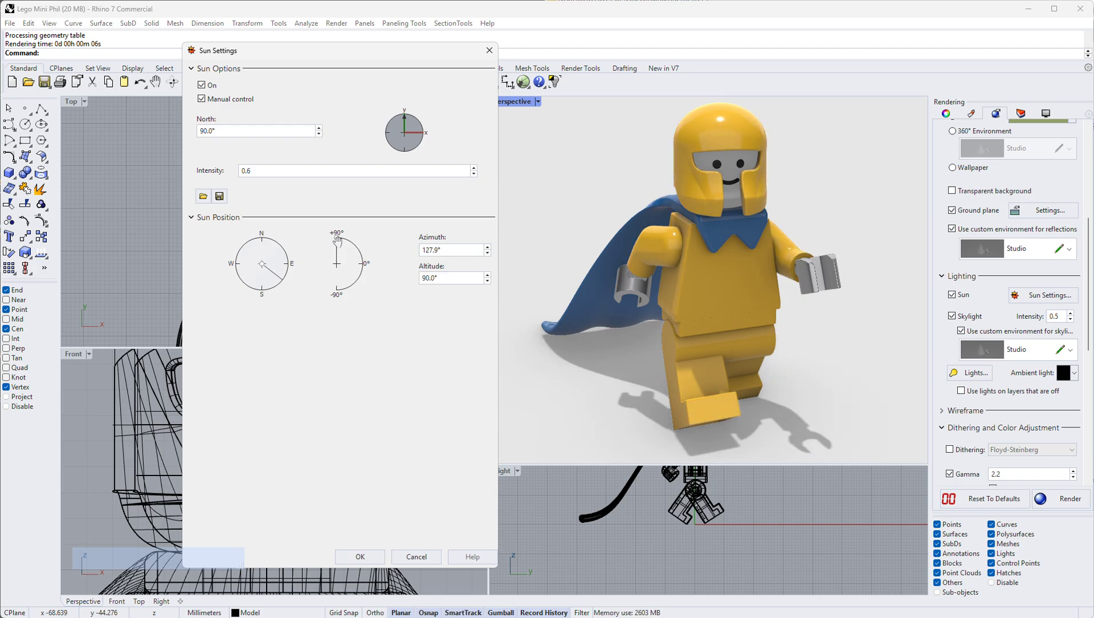
pyautogui.moveTo(338, 236); pyautogui.dragTo(365, 267)
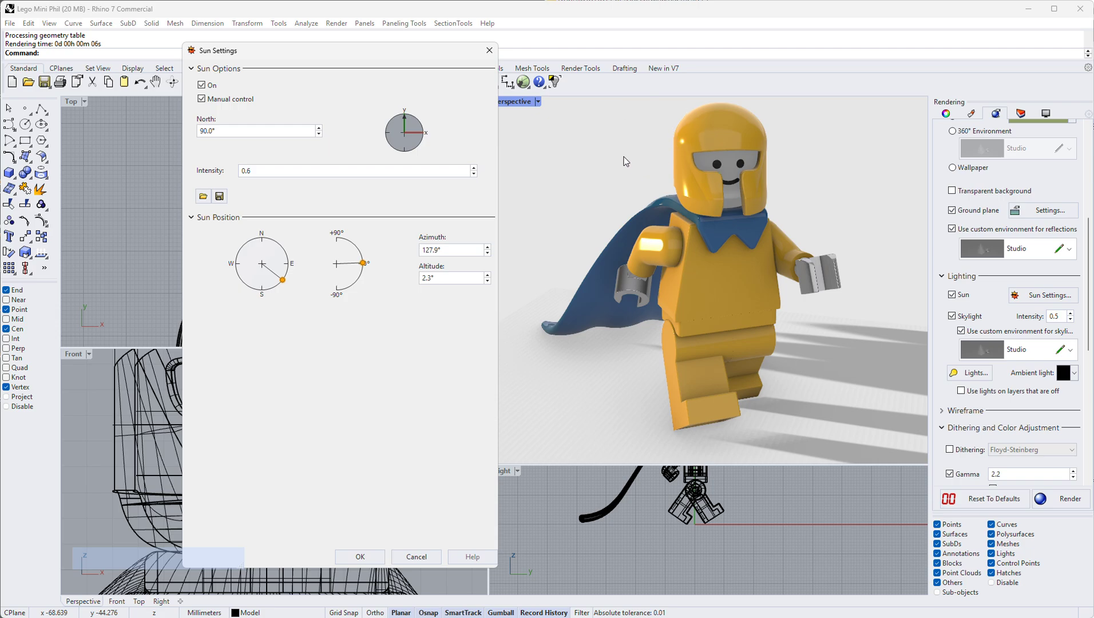
pyautogui.moveTo(283, 280); pyautogui.dragTo(260, 315)
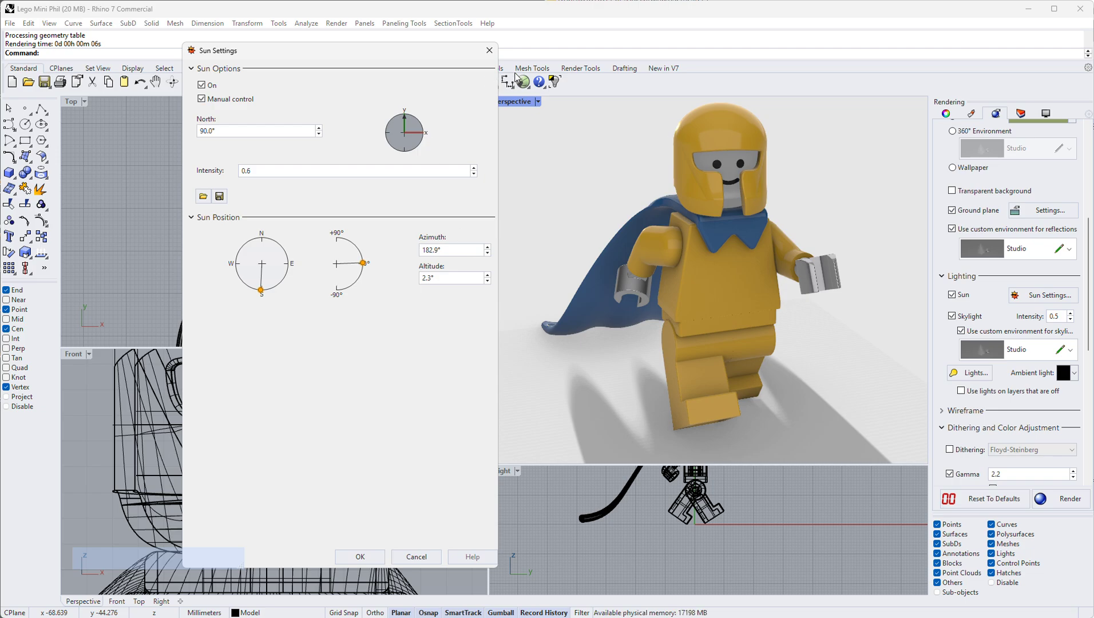
pyautogui.click(489, 51)
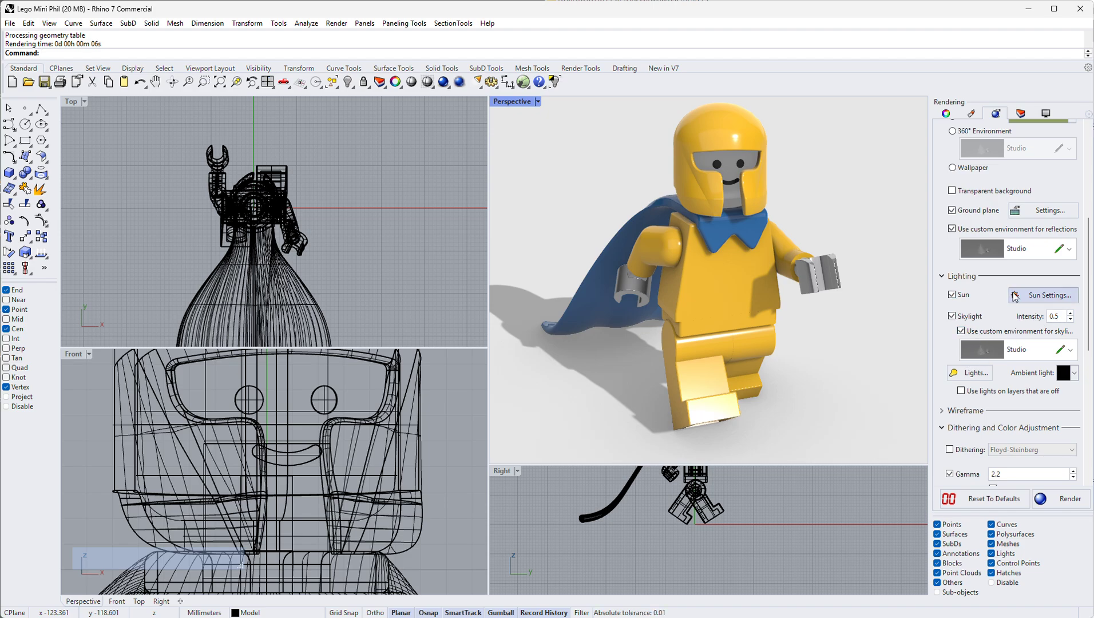
# Manually position the sun at an azimuth of about 161.3° and an altitude of about 7.4°, and accept the sun settings
pyautogui.click(1047, 295)
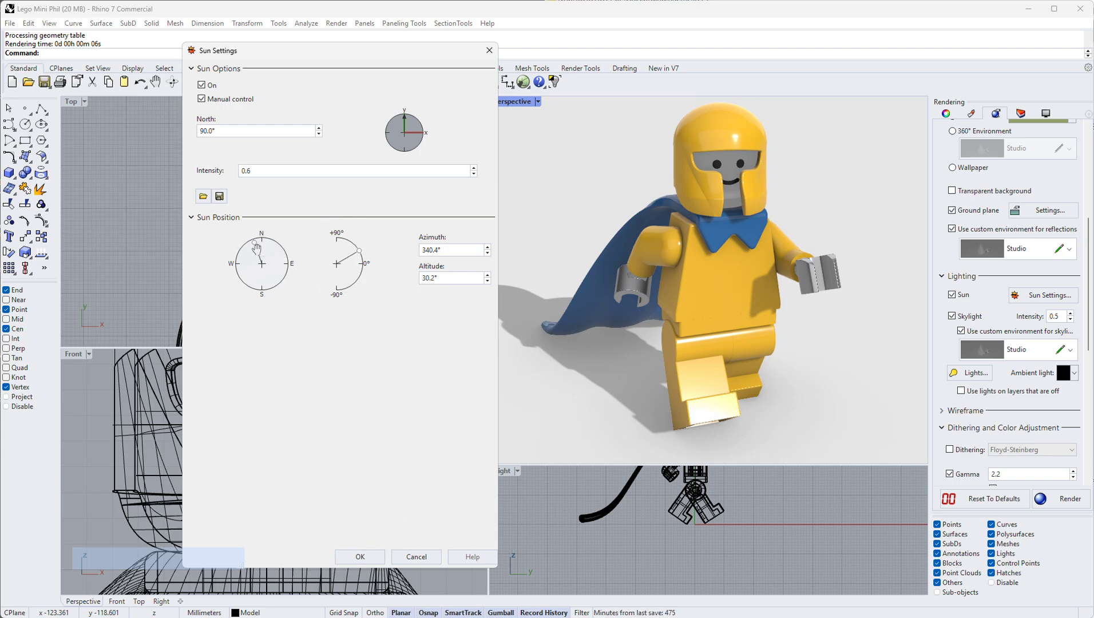
pyautogui.moveTo(256, 247); pyautogui.dragTo(276, 302)
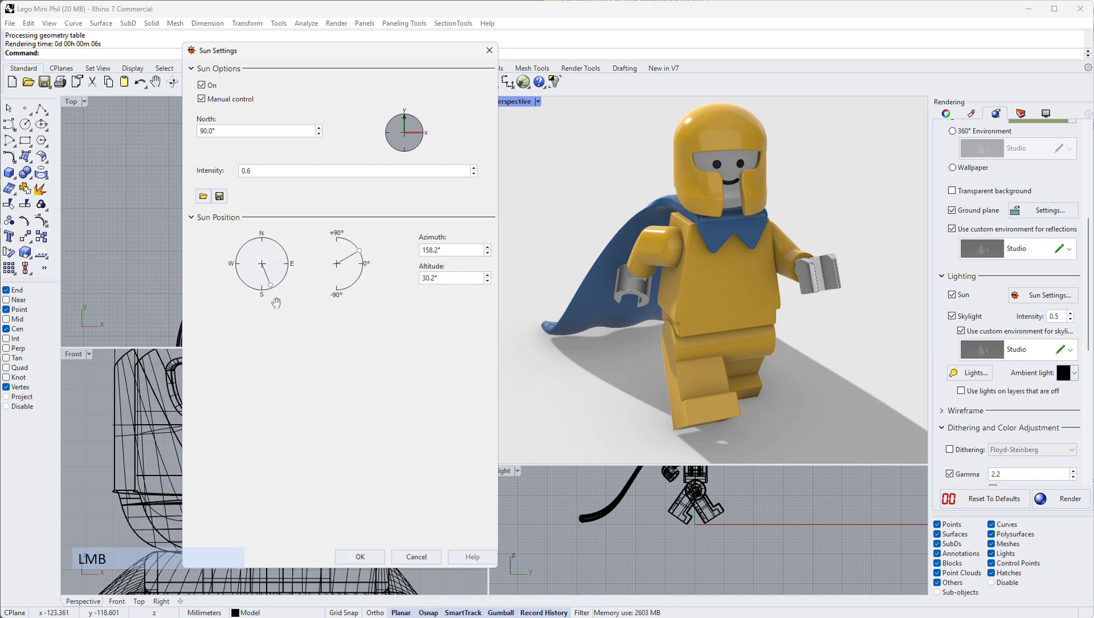
pyautogui.moveTo(360, 252); pyautogui.dragTo(363, 260)
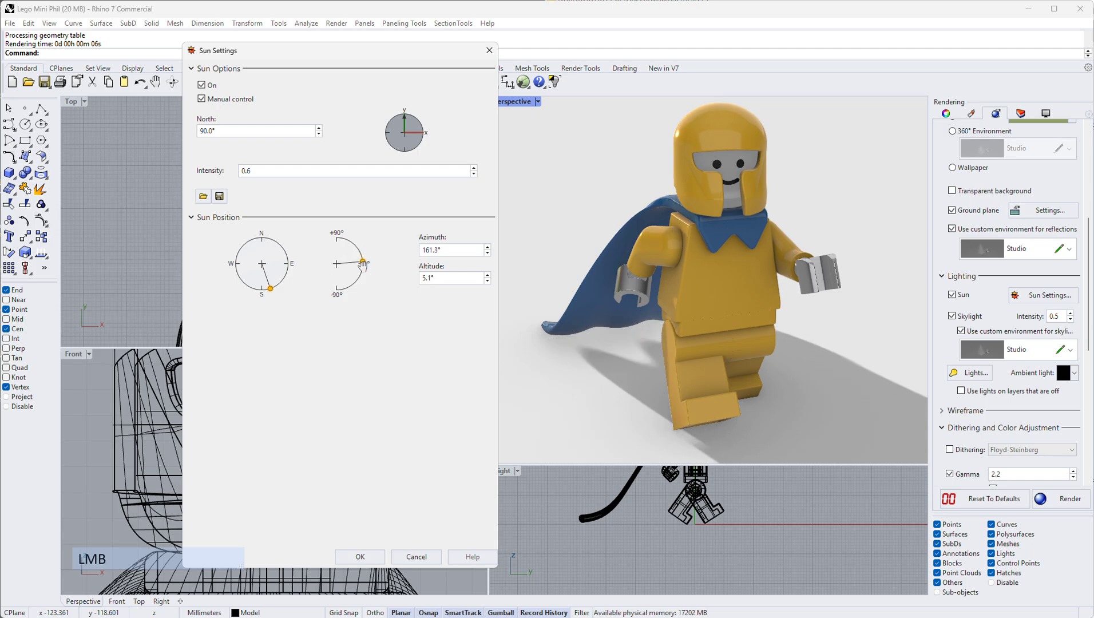
pyautogui.click(360, 557)
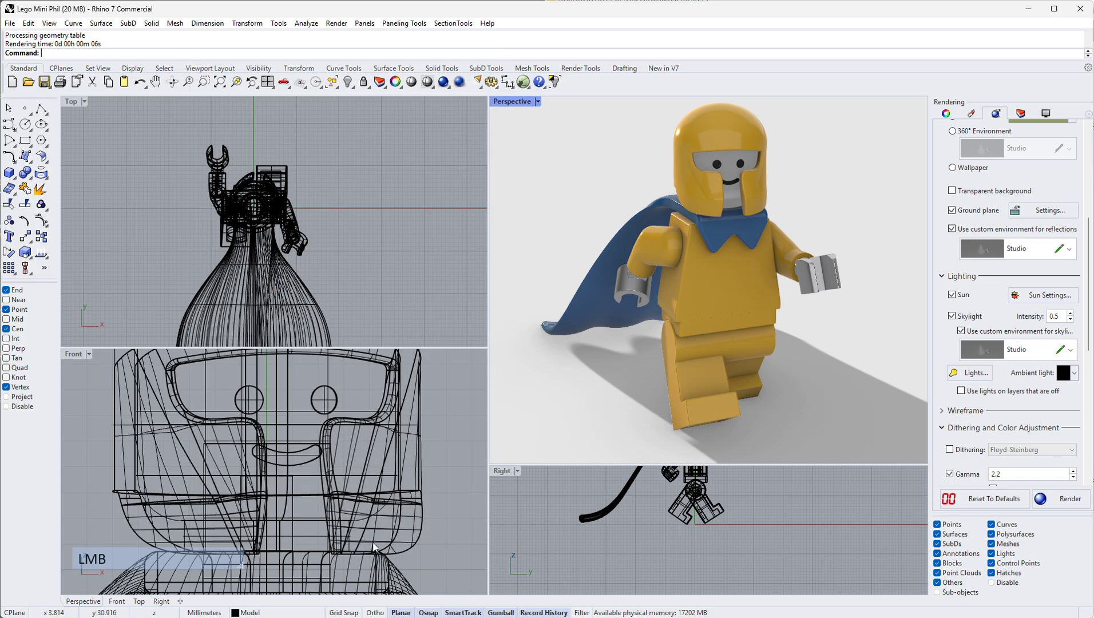
# Render the figure with both the sun and skylight on, and close the render window
pyautogui.click(459, 83)
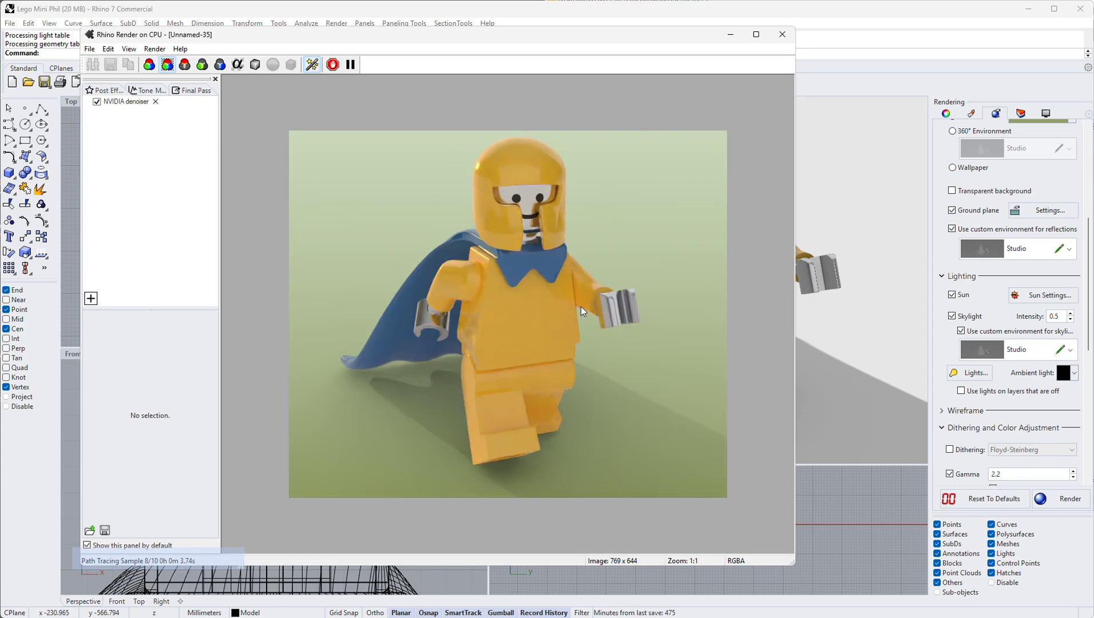
pyautogui.click(782, 34)
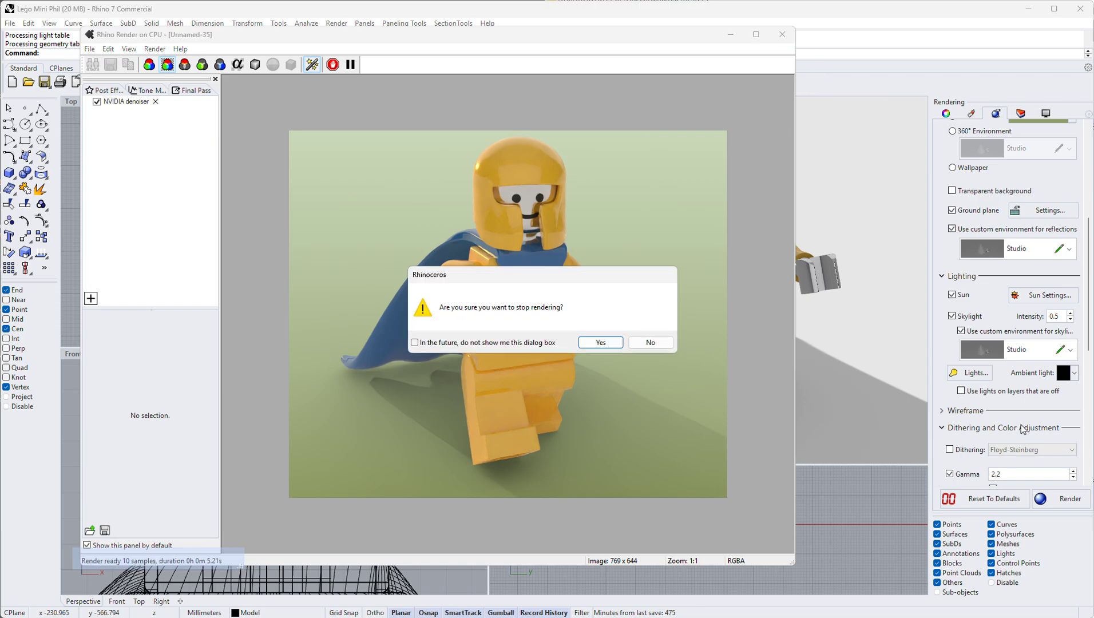
pyautogui.click(599, 342)
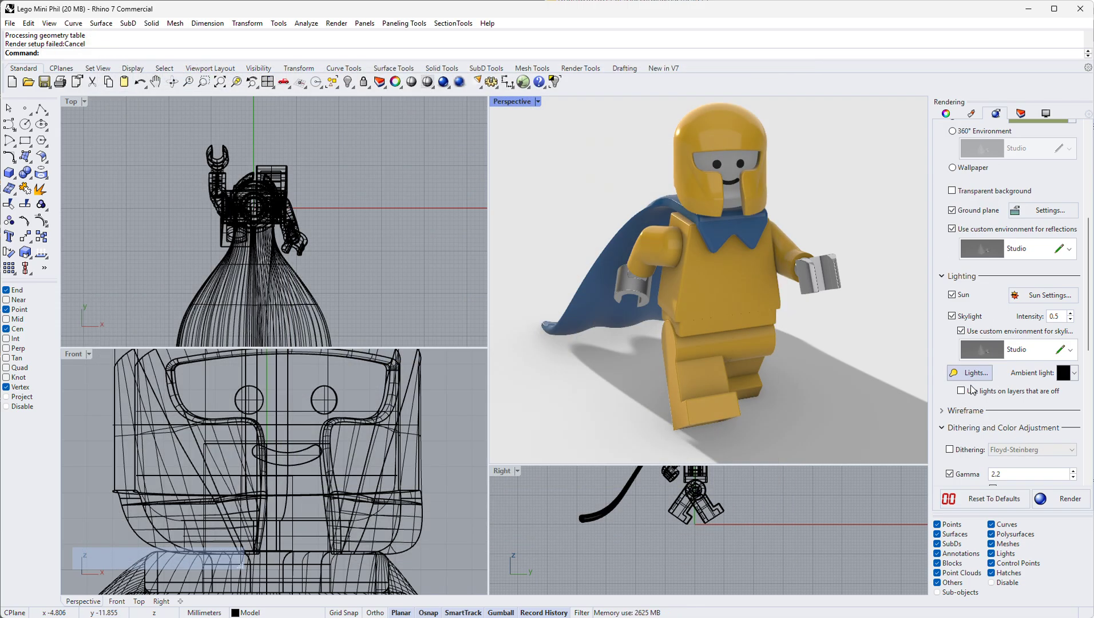
# Turn off the skylight's custom environment and the skylight itself, and render the figure lit by the sun, closing the render window
pyautogui.scroll(-1, 978, 487)
pyautogui.scroll(-1, 979, 457)
pyautogui.scroll(2, 969, 343)
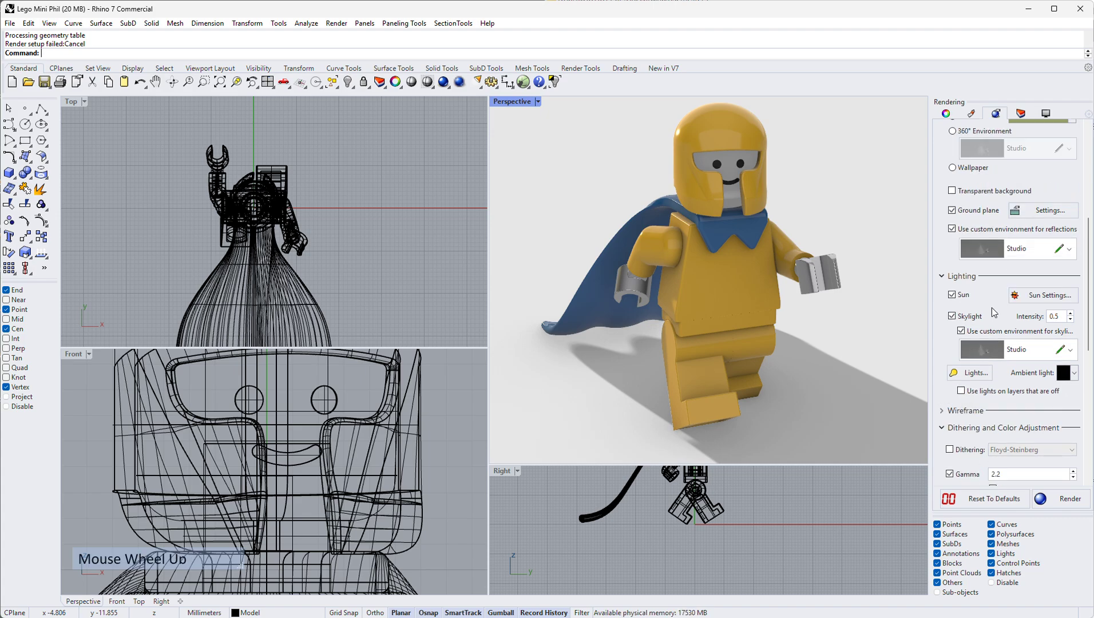
pyautogui.click(961, 331)
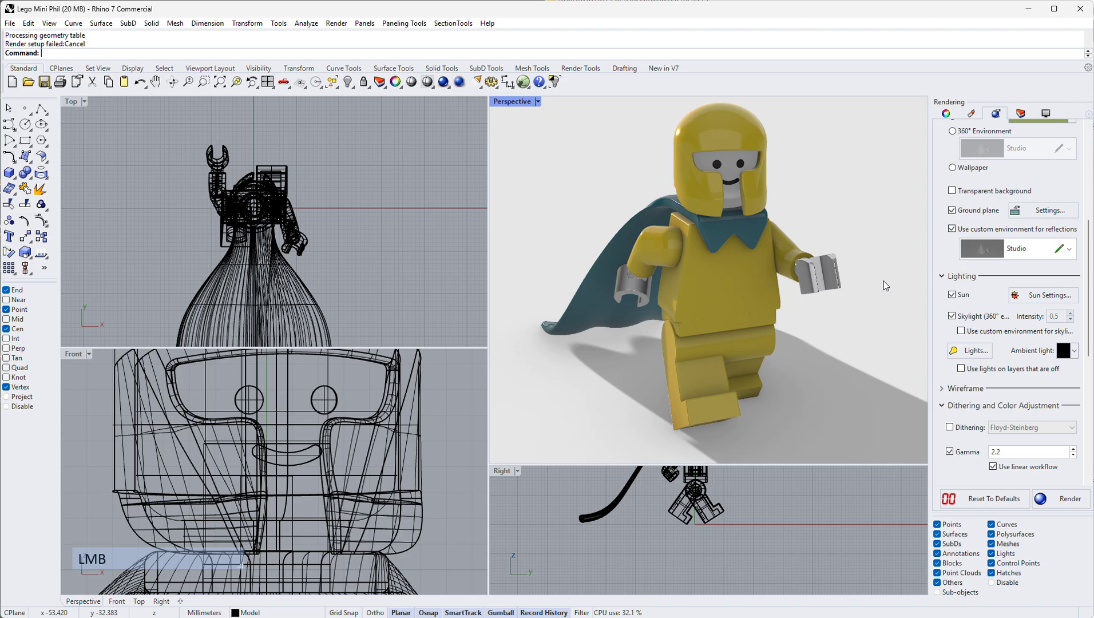
pyautogui.click(952, 316)
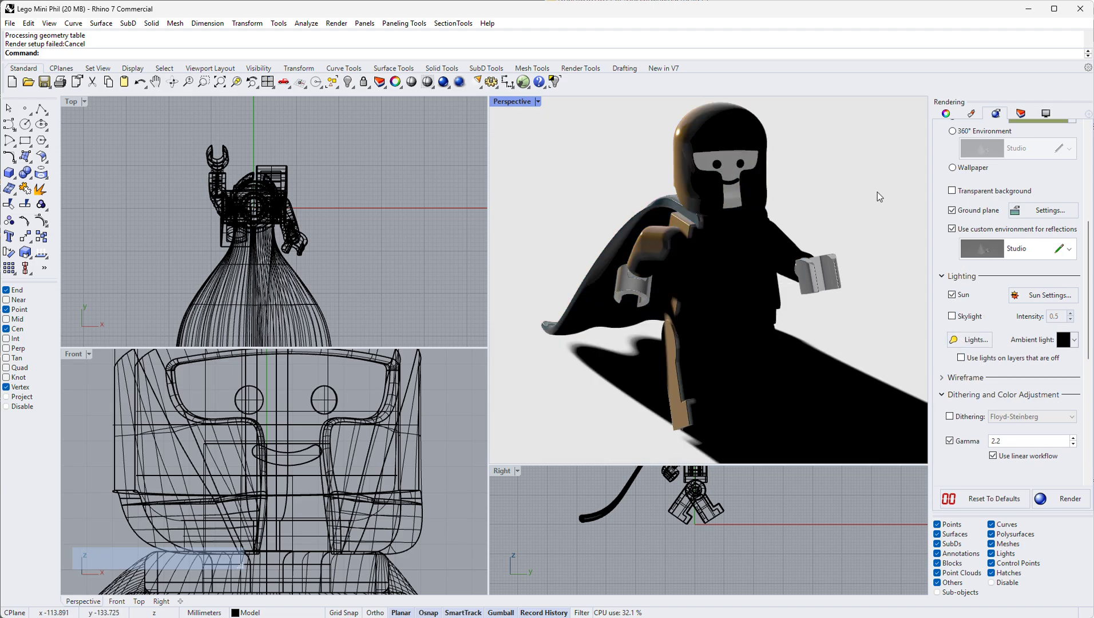
pyautogui.click(458, 82)
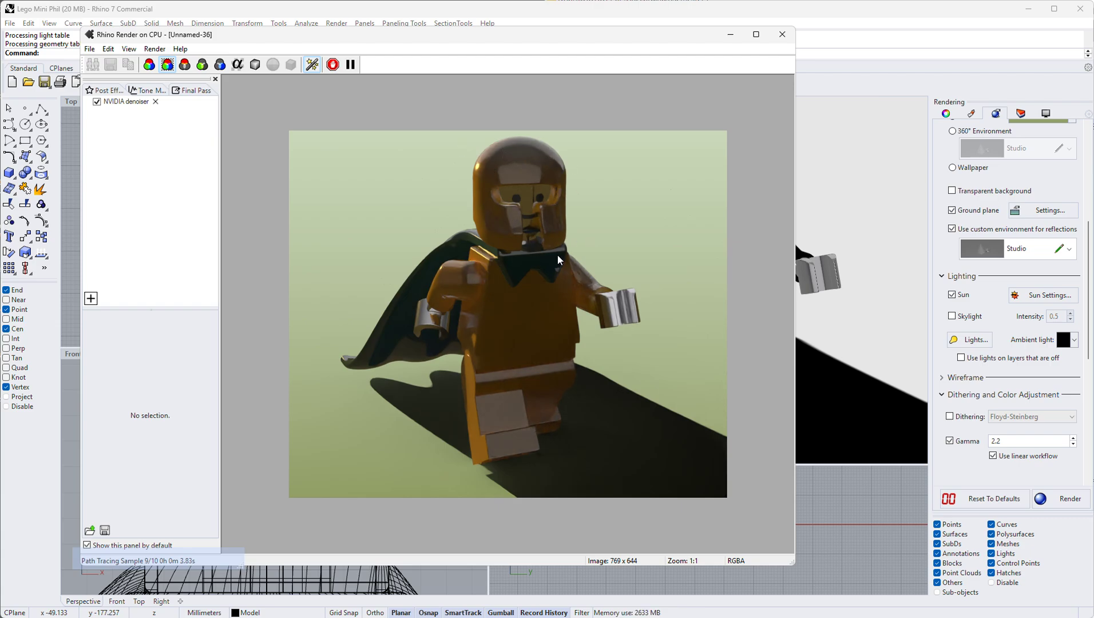
pyautogui.click(782, 35)
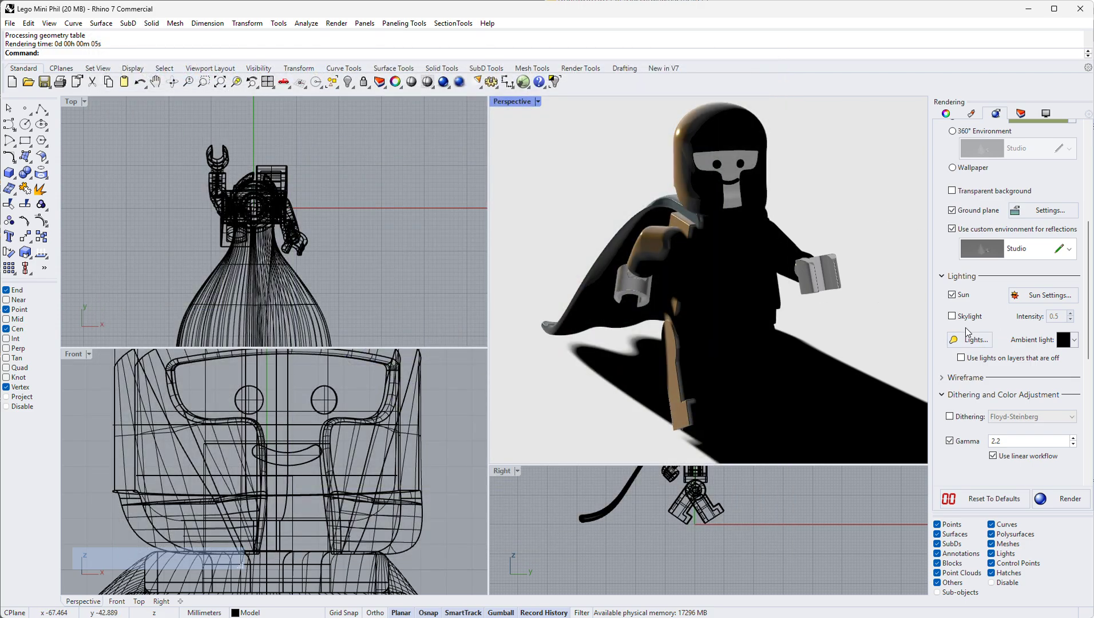
# Turn on the skylight so it lights the figure together with the sun
pyautogui.click(952, 315)
# Try a sun intensity of 1.0 with an azimuth of about 321° and an altitude of about 23.6°, and discard the sun settings
pyautogui.click(1022, 293)
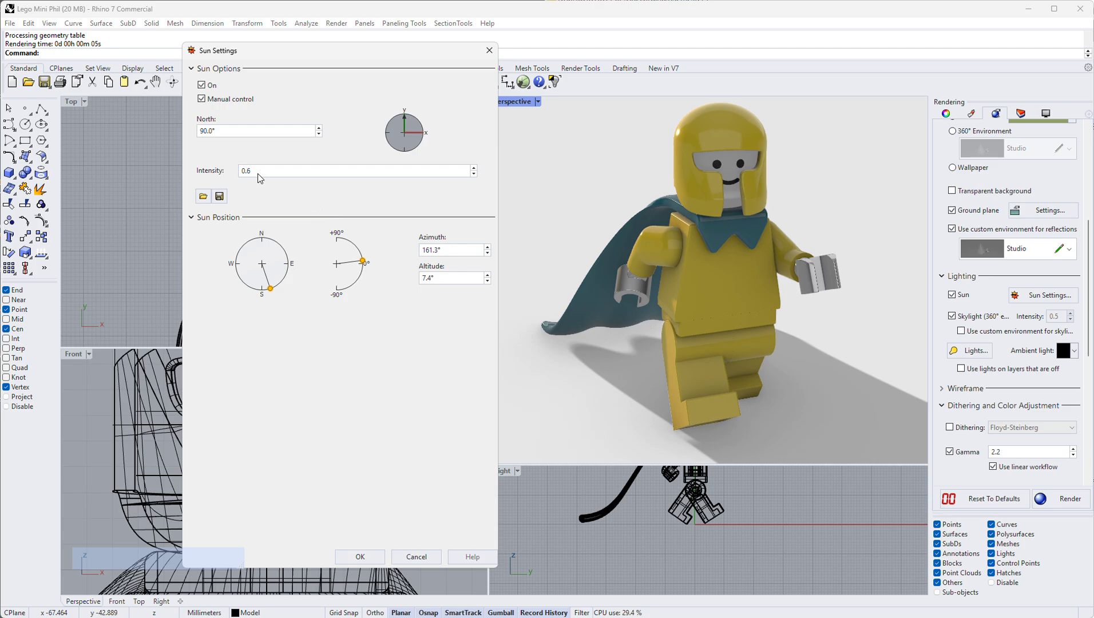
pyautogui.click(258, 170)
pyautogui.write('1')
pyautogui.press('Return')
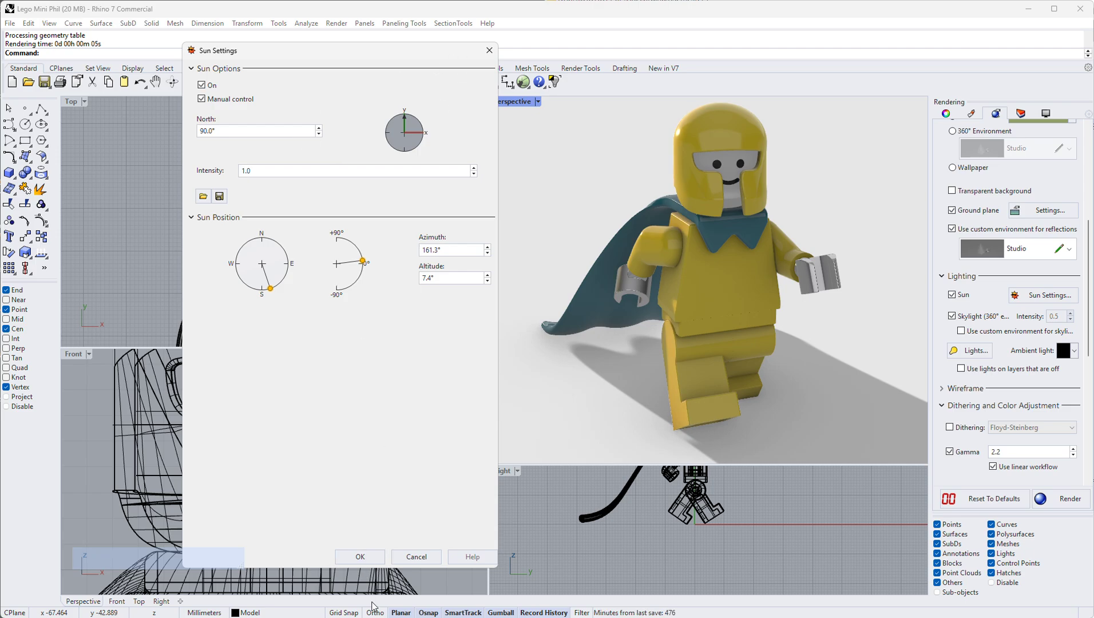
pyautogui.moveTo(355, 260); pyautogui.dragTo(356, 247)
pyautogui.moveTo(267, 280); pyautogui.dragTo(250, 240)
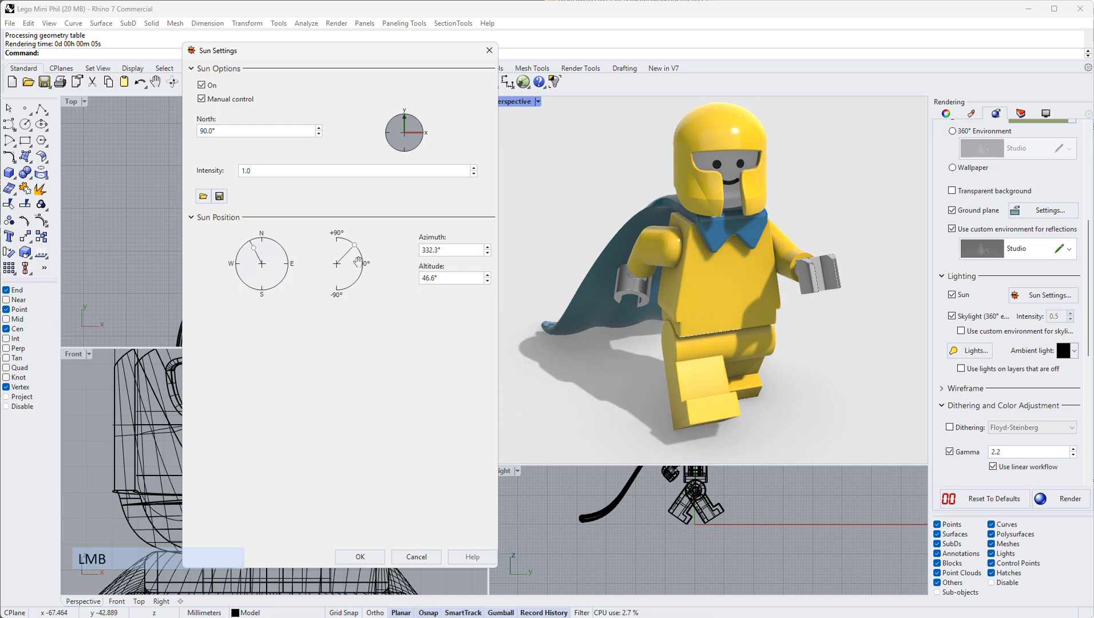
pyautogui.moveTo(354, 245); pyautogui.dragTo(358, 248)
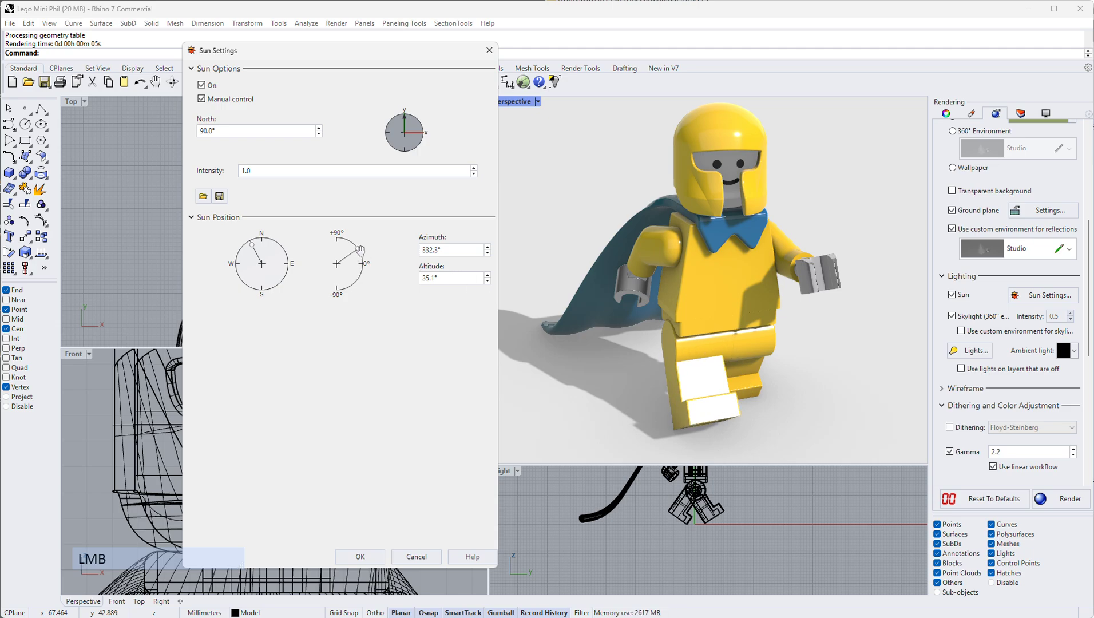
pyautogui.moveTo(360, 249); pyautogui.dragTo(364, 256)
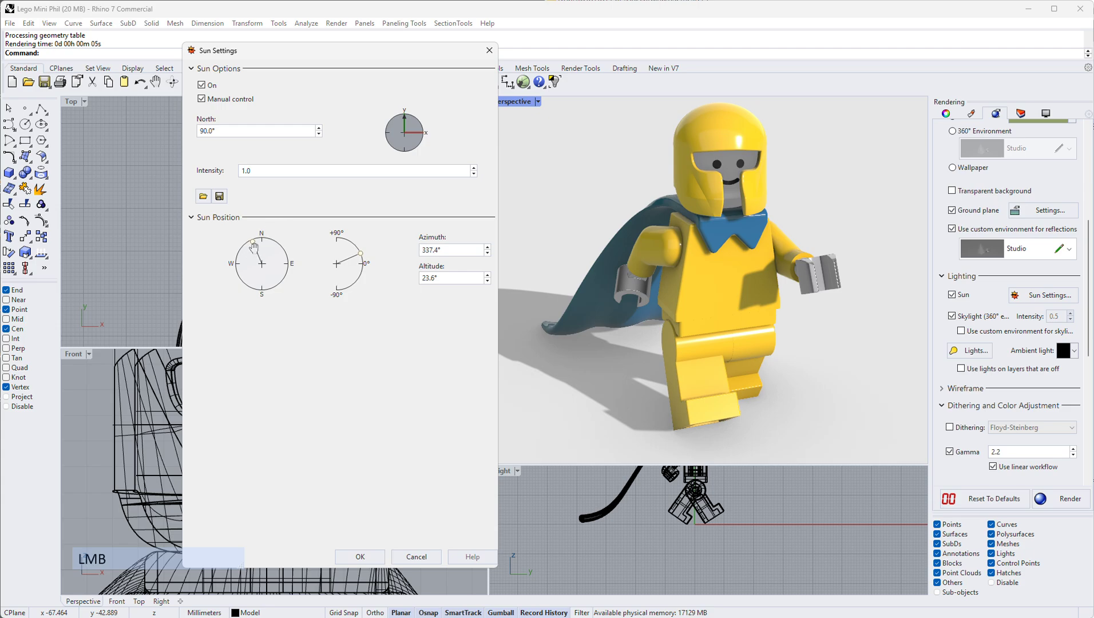
pyautogui.moveTo(254, 246); pyautogui.dragTo(246, 247)
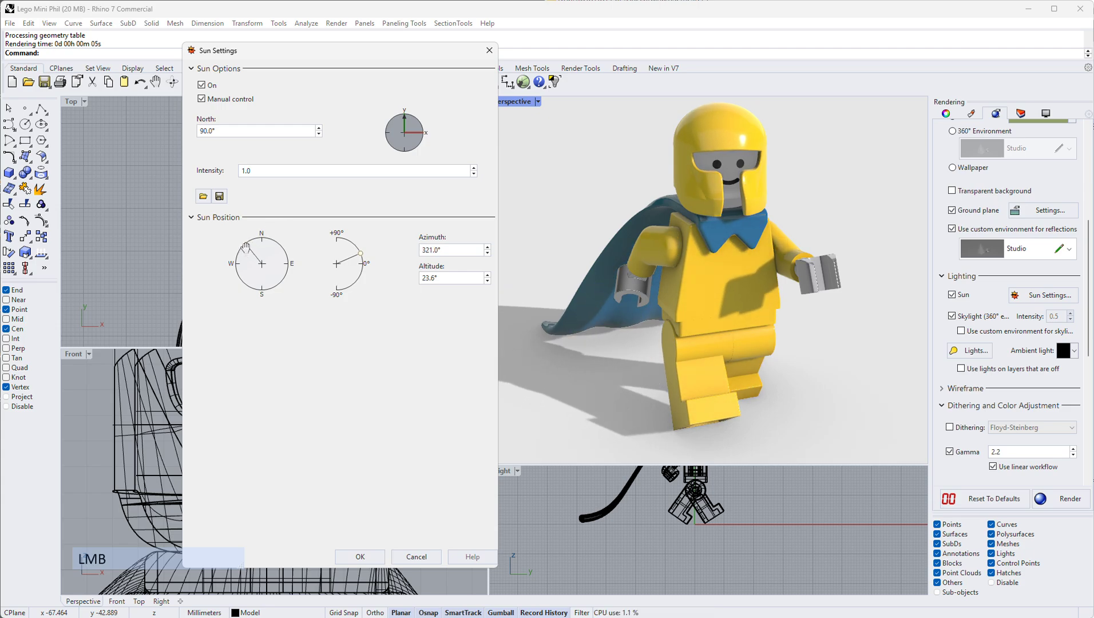
pyautogui.click(489, 50)
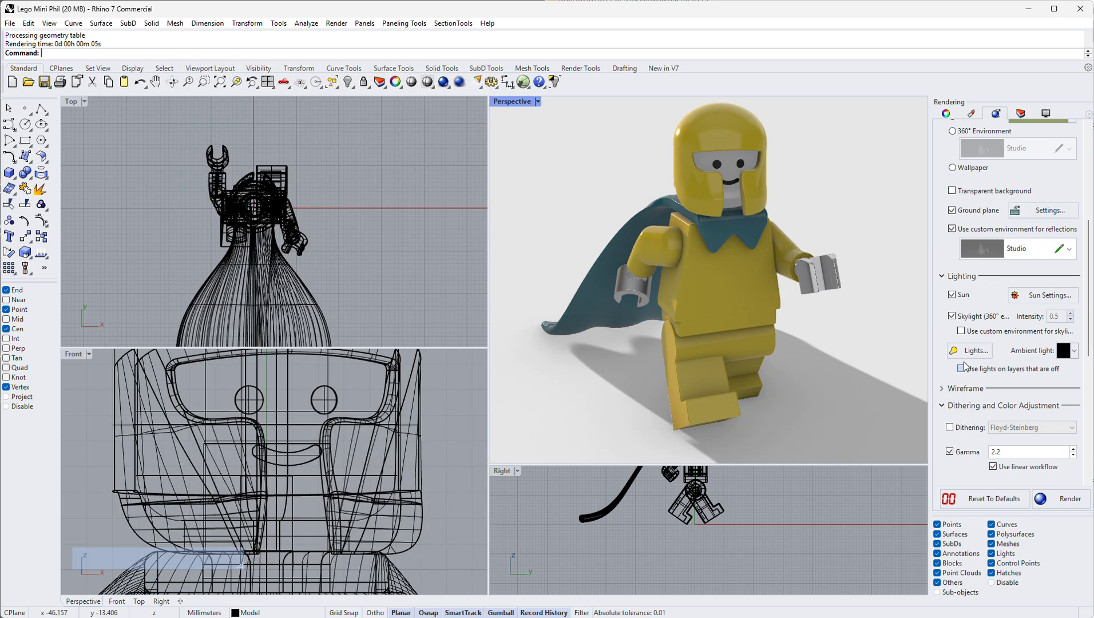
# Enable the skylight's custom Studio environment, and set its rotation to about 83.9° and its intensity to 0.6
pyautogui.click(961, 331)
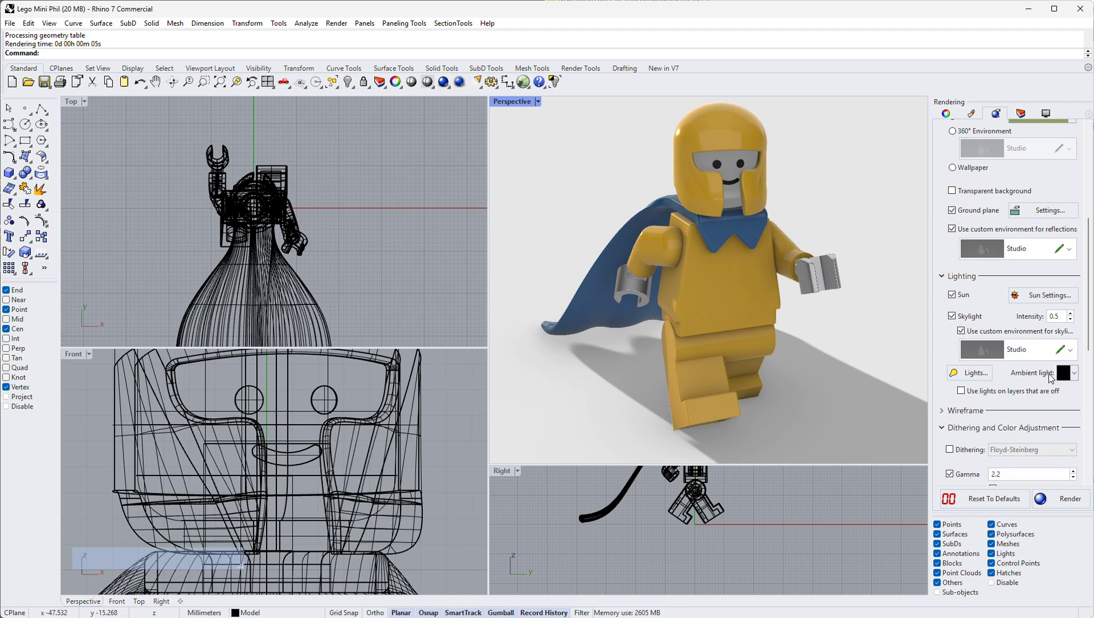
pyautogui.click(1061, 350)
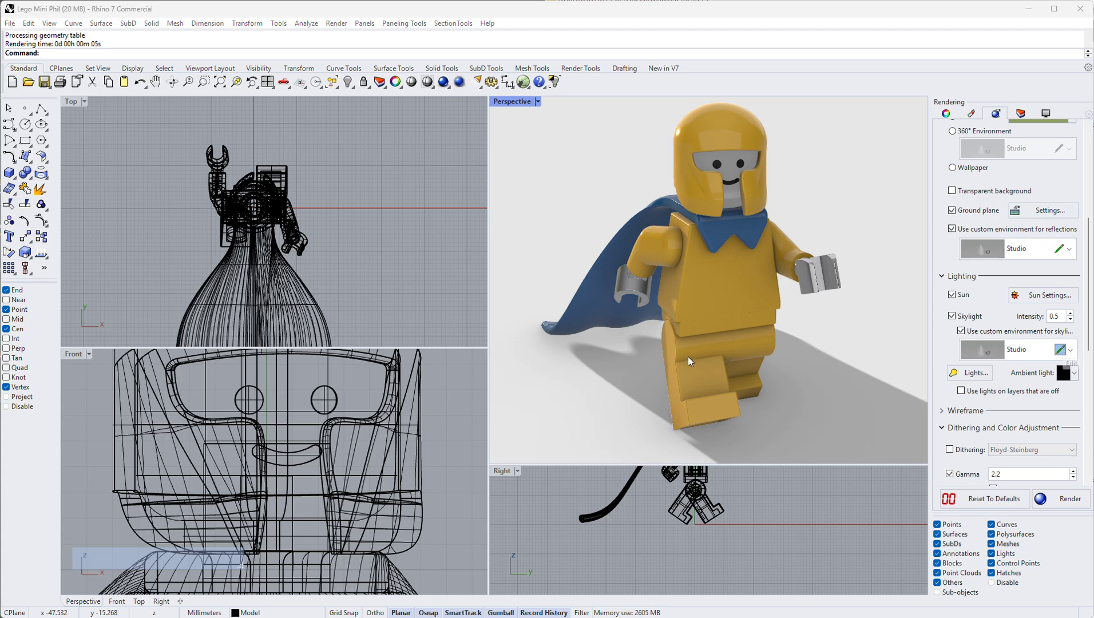
pyautogui.moveTo(512, 384)
pyautogui.mouseDown()
pyautogui.moveTo(500, 369)
pyautogui.moveTo(520, 389)
pyautogui.mouseUp()
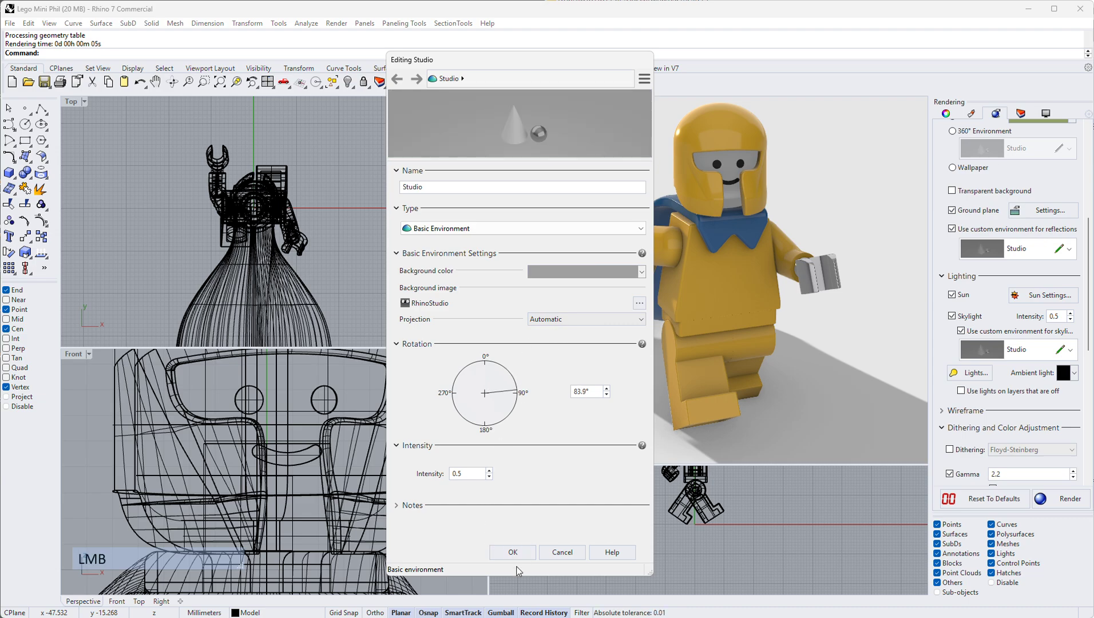
pyautogui.click(472, 474)
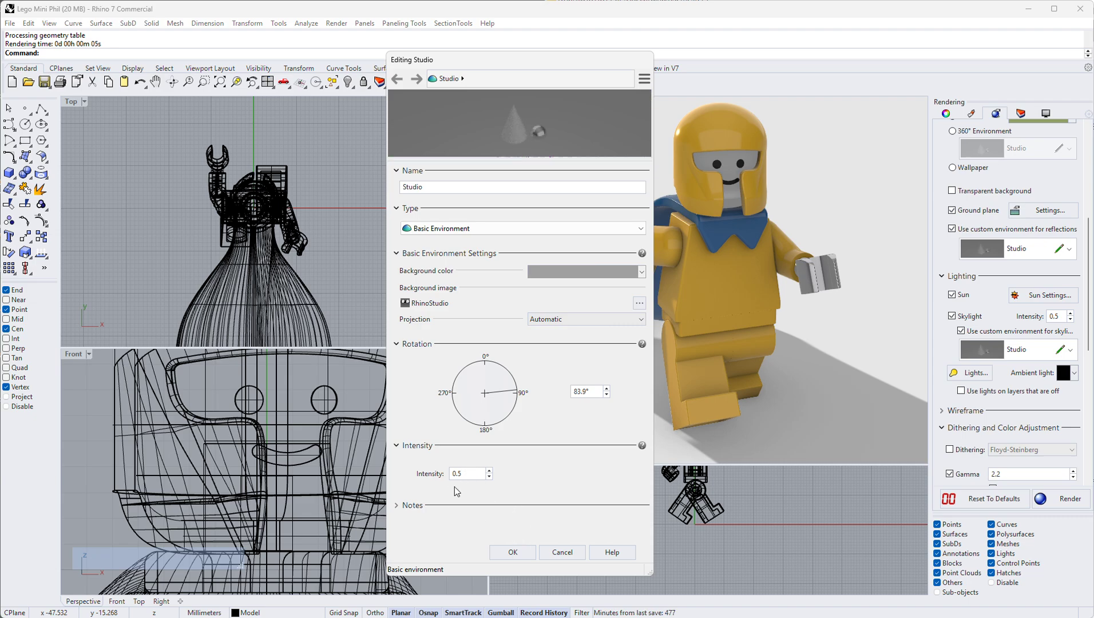
pyautogui.press('BackSpace')
pyautogui.write('6')
pyautogui.press('Return')
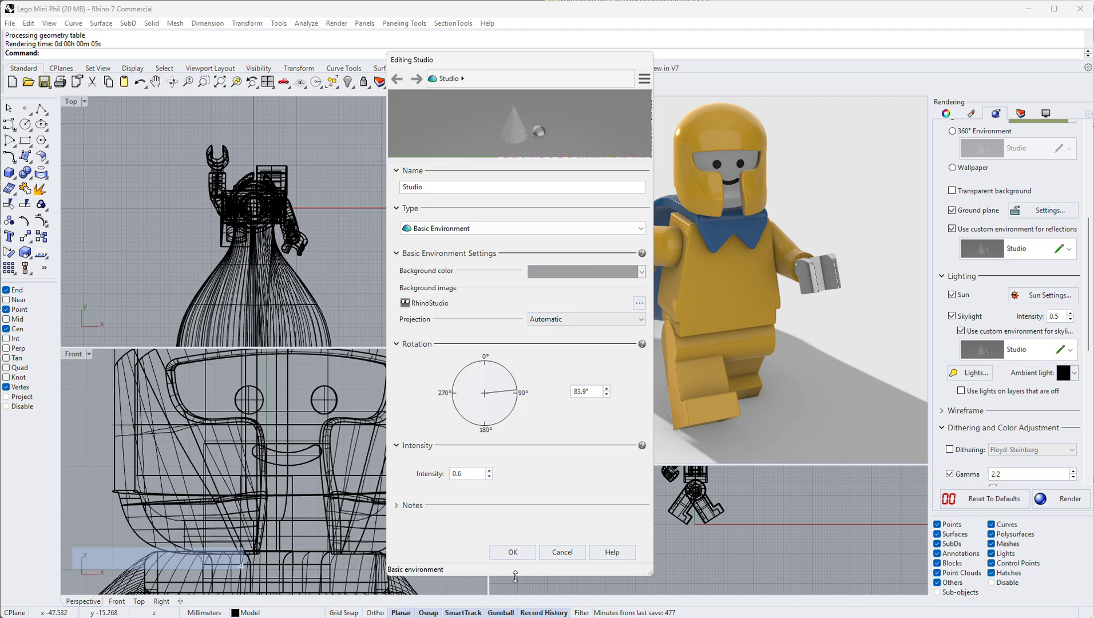
pyautogui.click(513, 552)
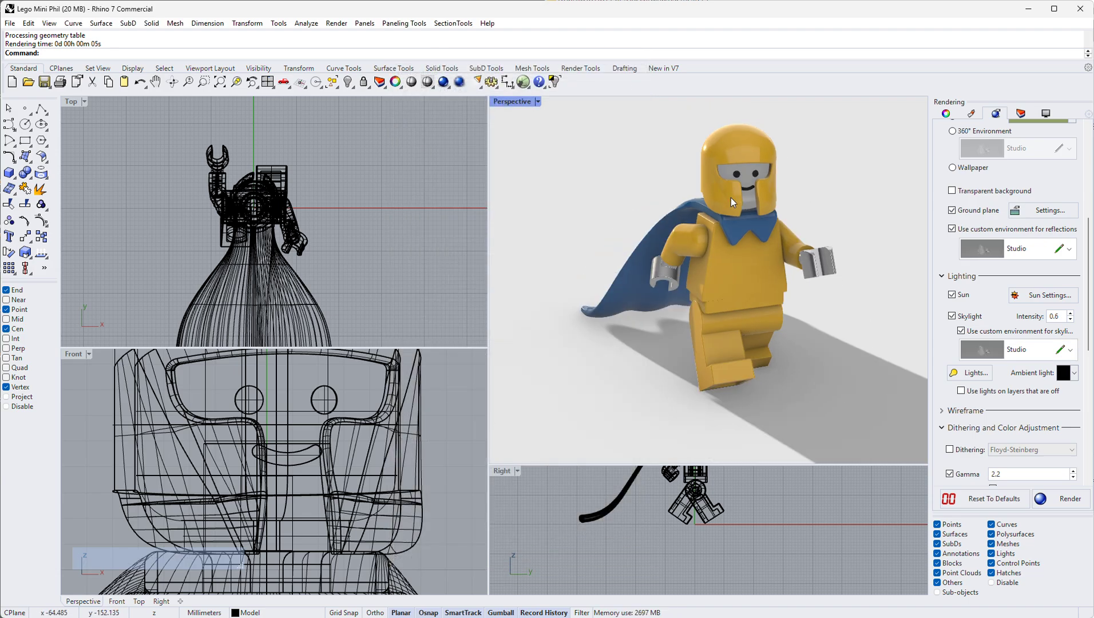
# Swing the sun to an azimuth of about 335.3° to light the figure's front, and accept the sun settings
pyautogui.scroll(1, 730, 197)
pyautogui.click(1036, 295)
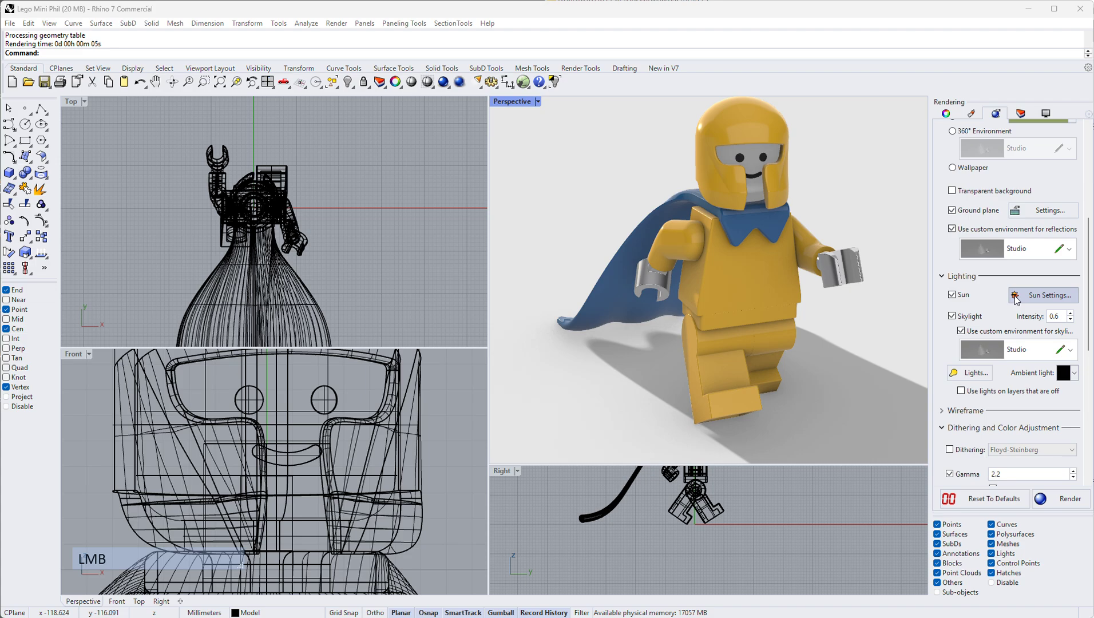
pyautogui.moveTo(271, 288); pyautogui.dragTo(250, 240)
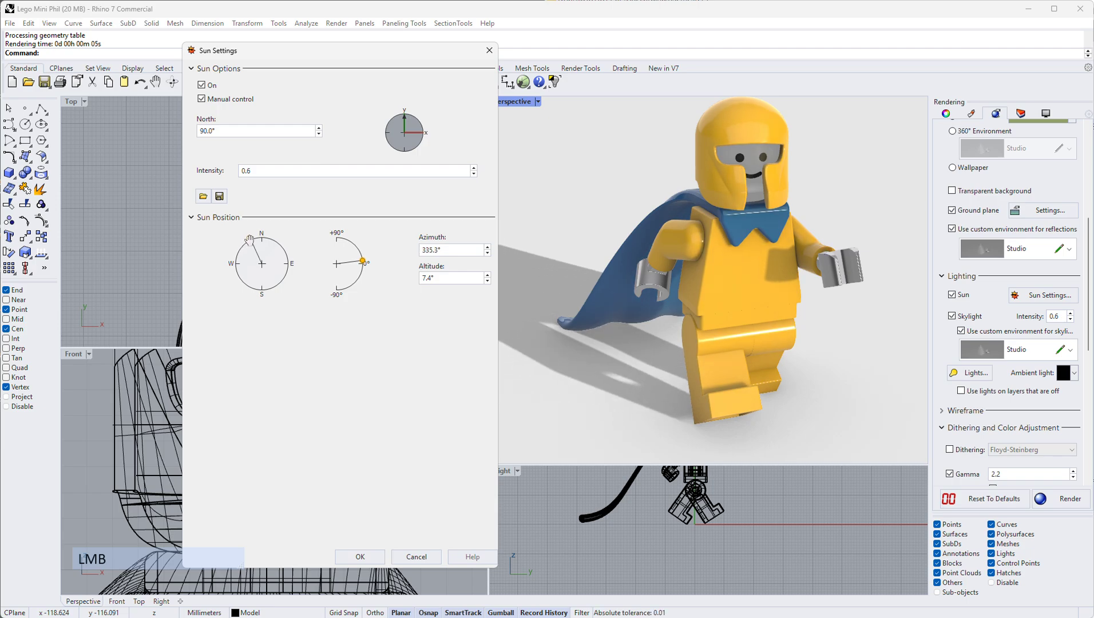
pyautogui.click(369, 557)
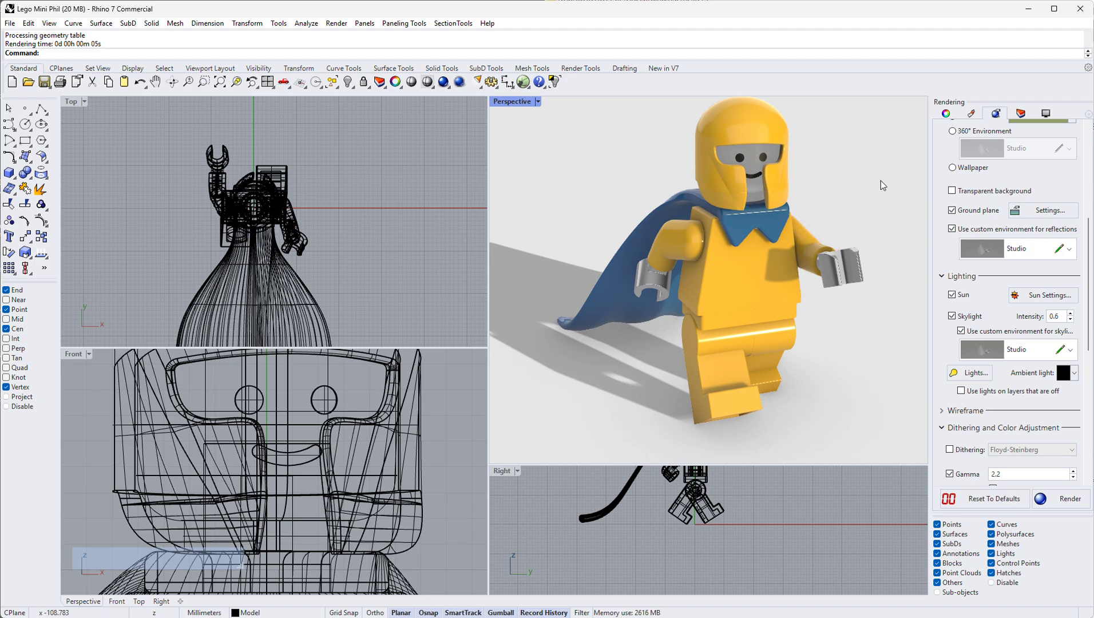
# Set the render output to the custom 2000-pixel-wide size at 200 DPI with Good quality
pyautogui.scroll(5, 991, 268)
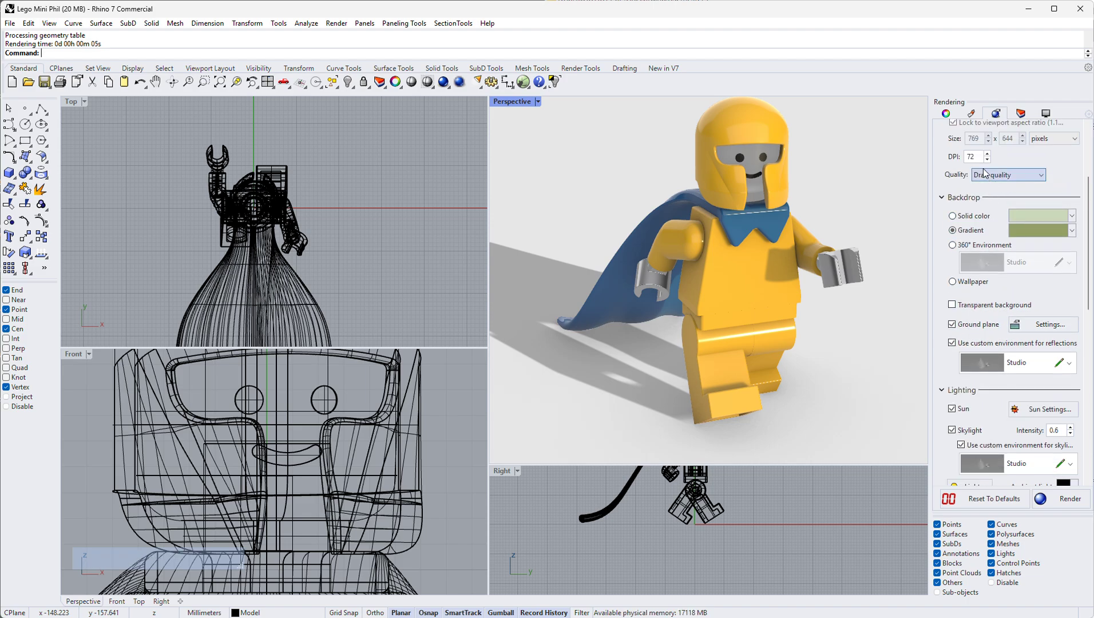
pyautogui.scroll(3, 998, 197)
pyautogui.scroll(2, 998, 197)
pyautogui.click(1005, 220)
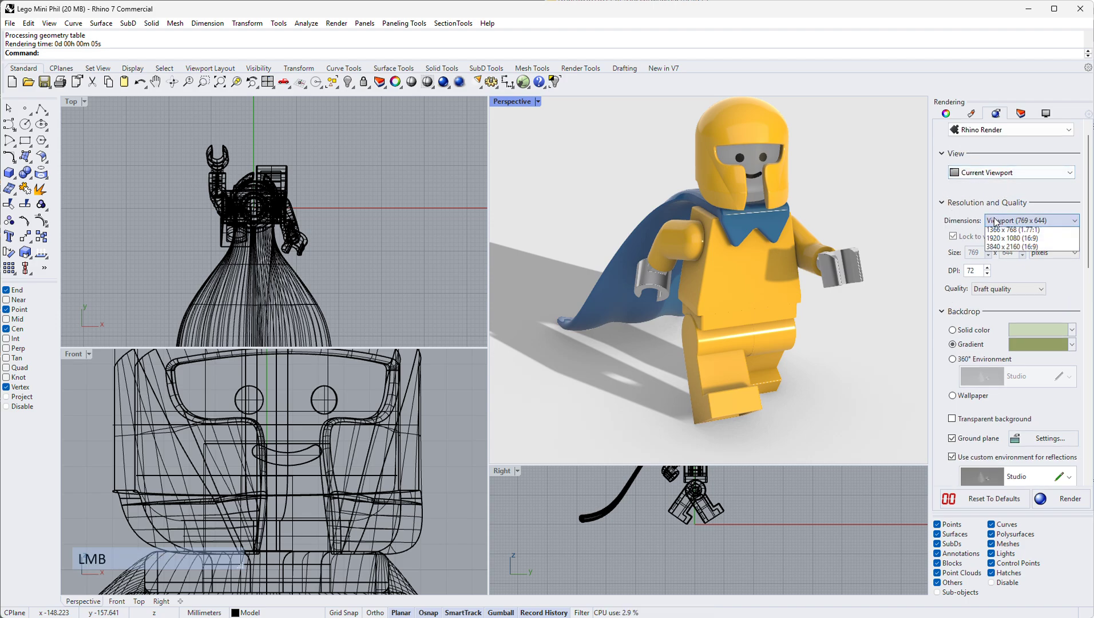
pyautogui.click(1004, 240)
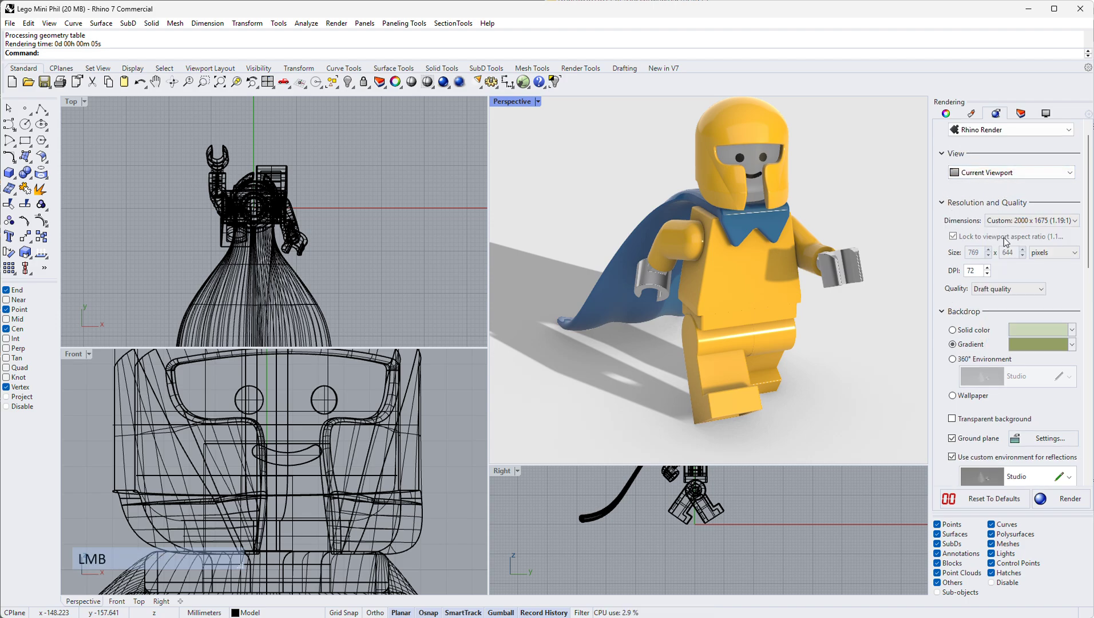
pyautogui.click(977, 270)
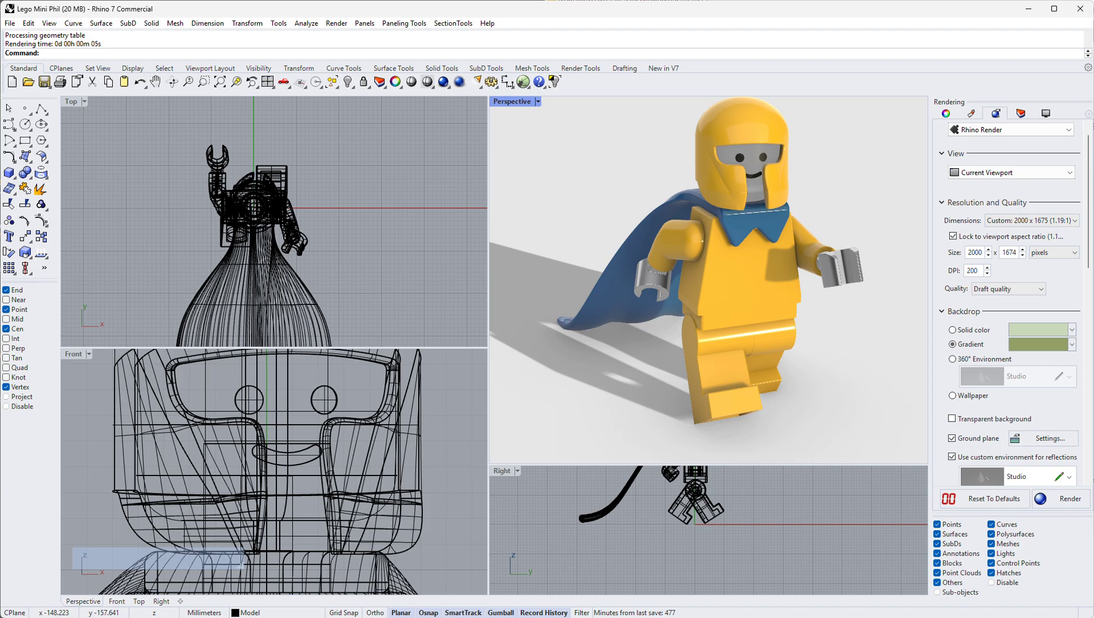
pyautogui.click(1007, 289)
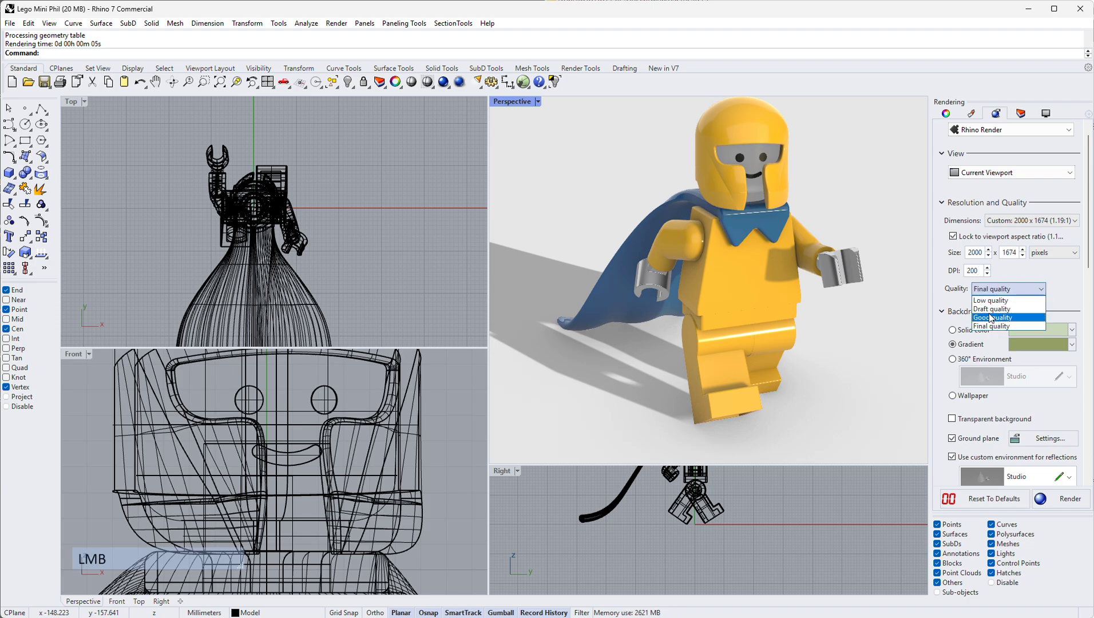
pyautogui.click(991, 318)
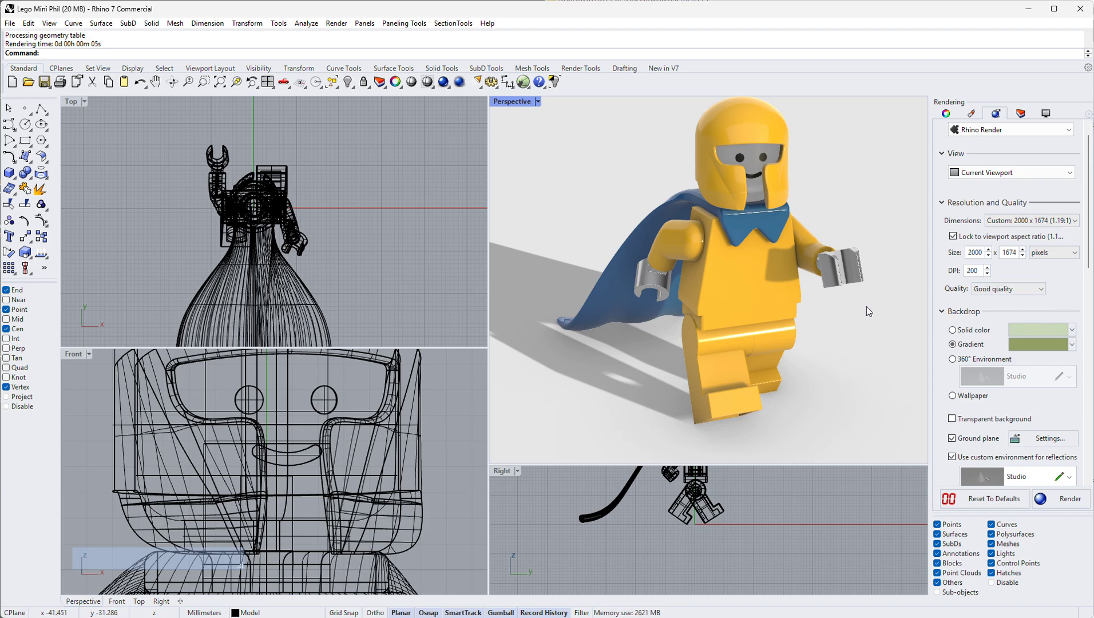
# Render the figure, check the path-tracing progress, and stop the render before all samples are processed
pyautogui.click(443, 82)
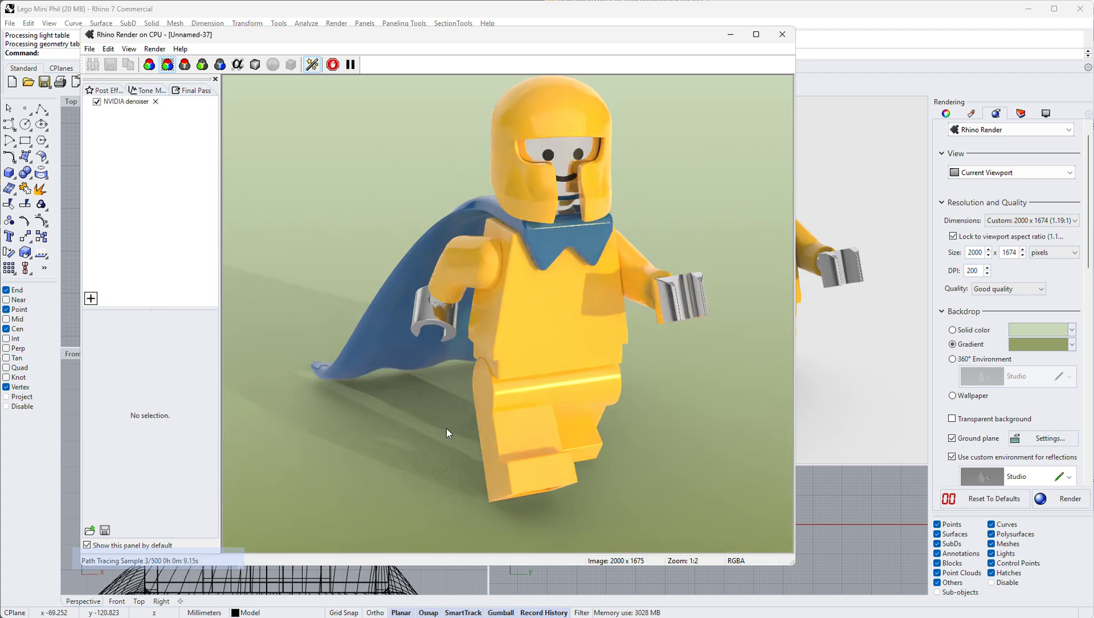
pyautogui.click(204, 563)
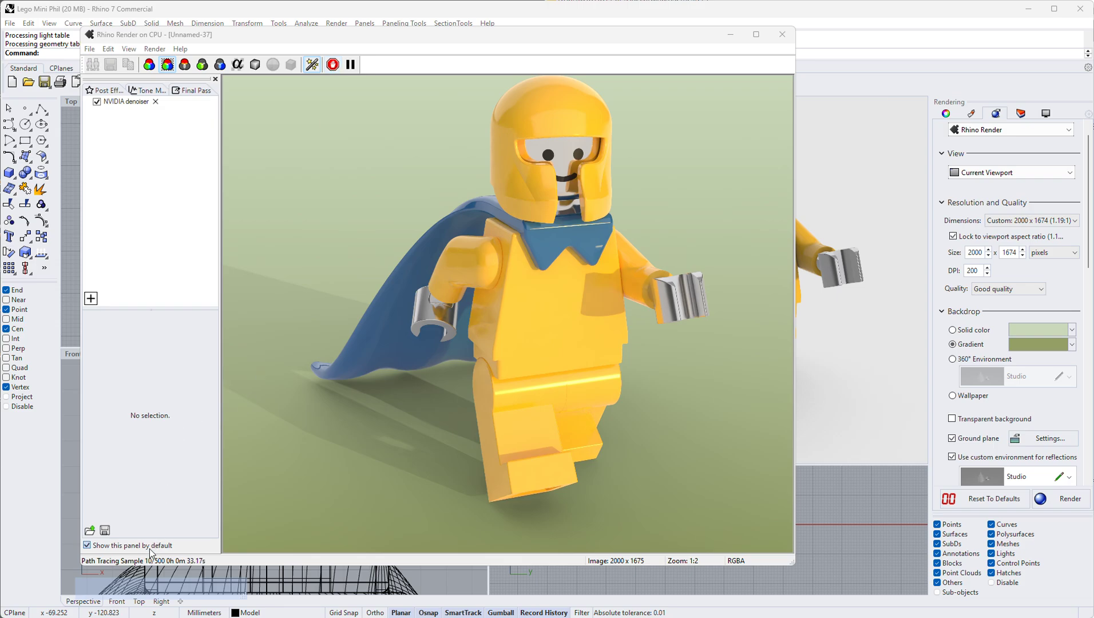
pyautogui.click(333, 64)
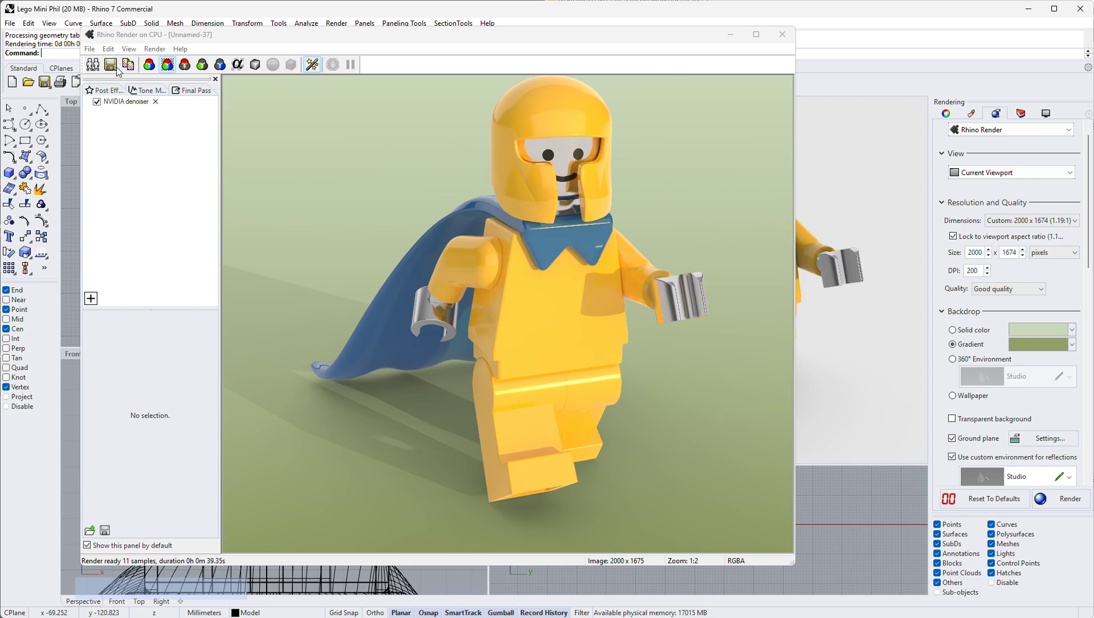
# Save the rendered image as the JPEG "Sample mini" in the Images folder, replacing the existing file
pyautogui.click(111, 65)
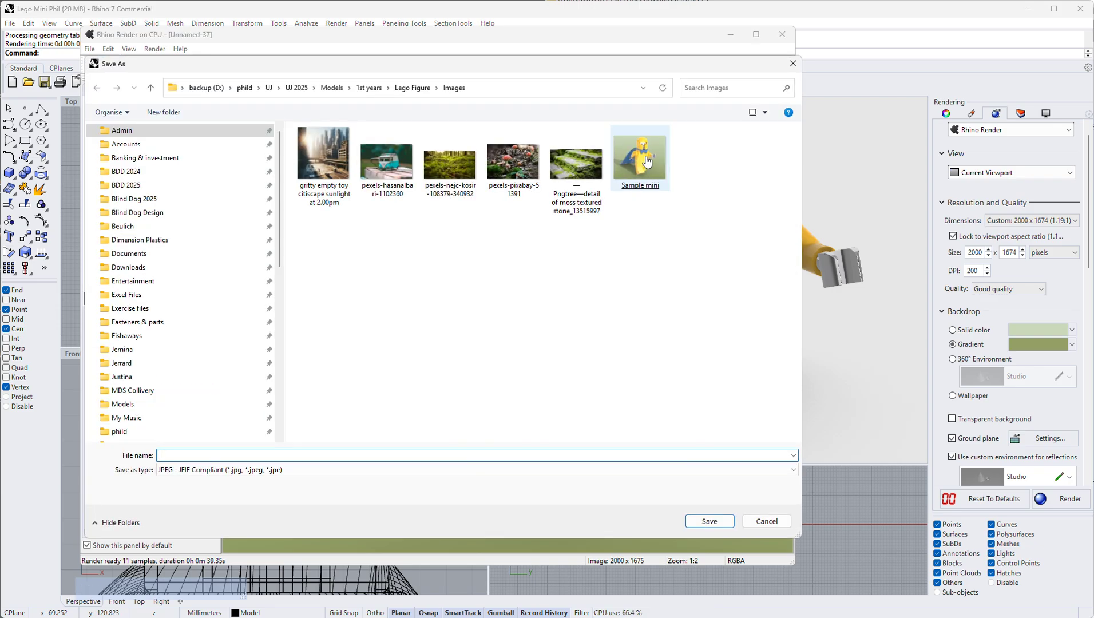
pyautogui.doubleClick(646, 162)
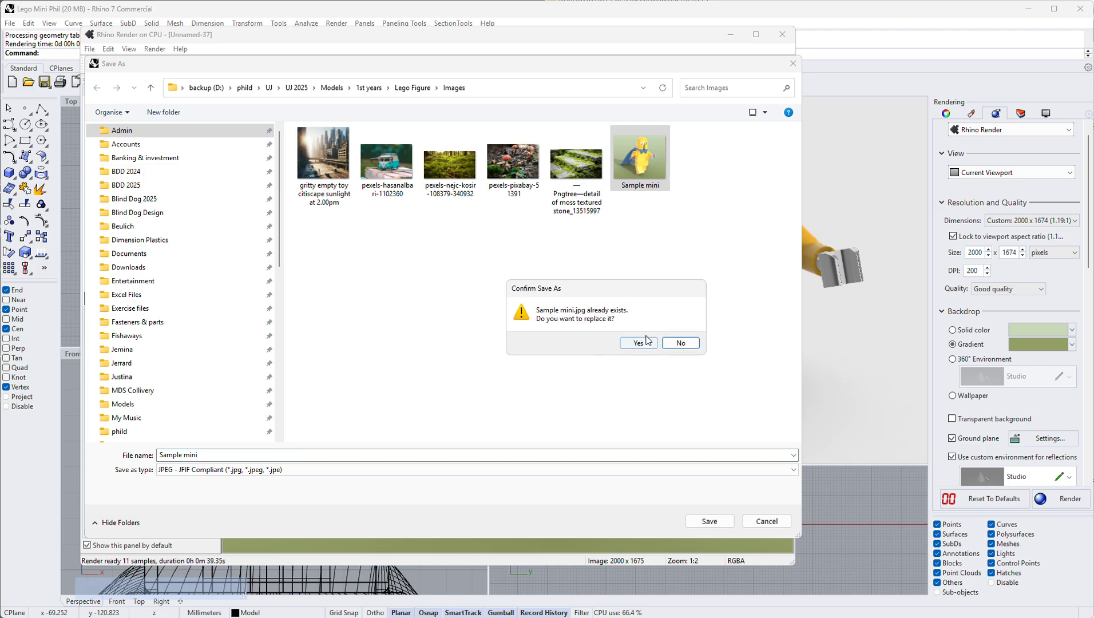
pyautogui.click(639, 343)
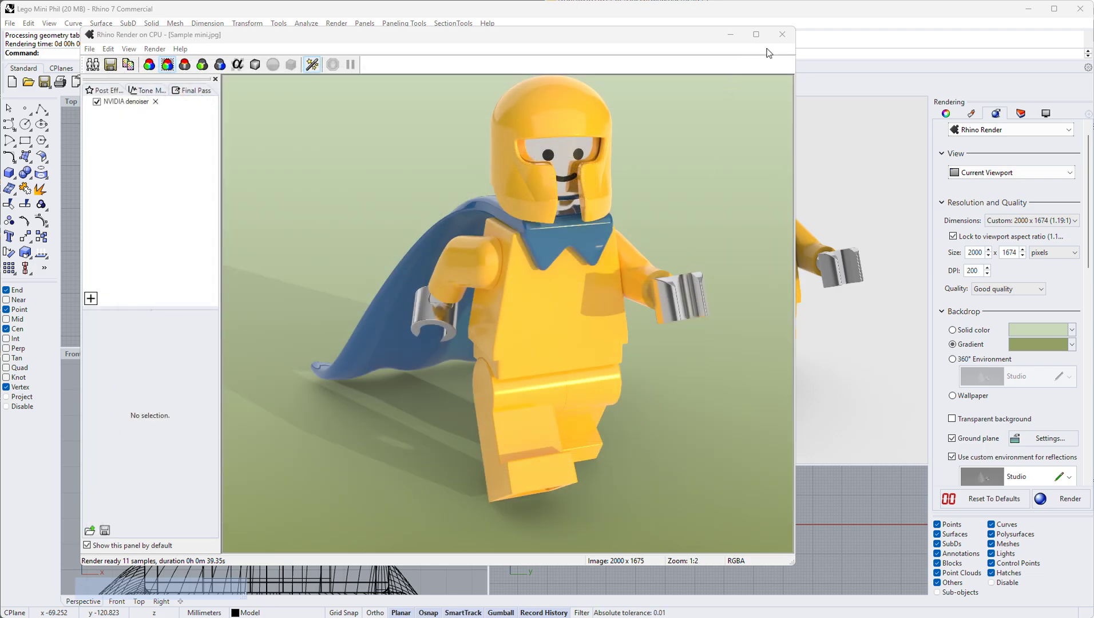